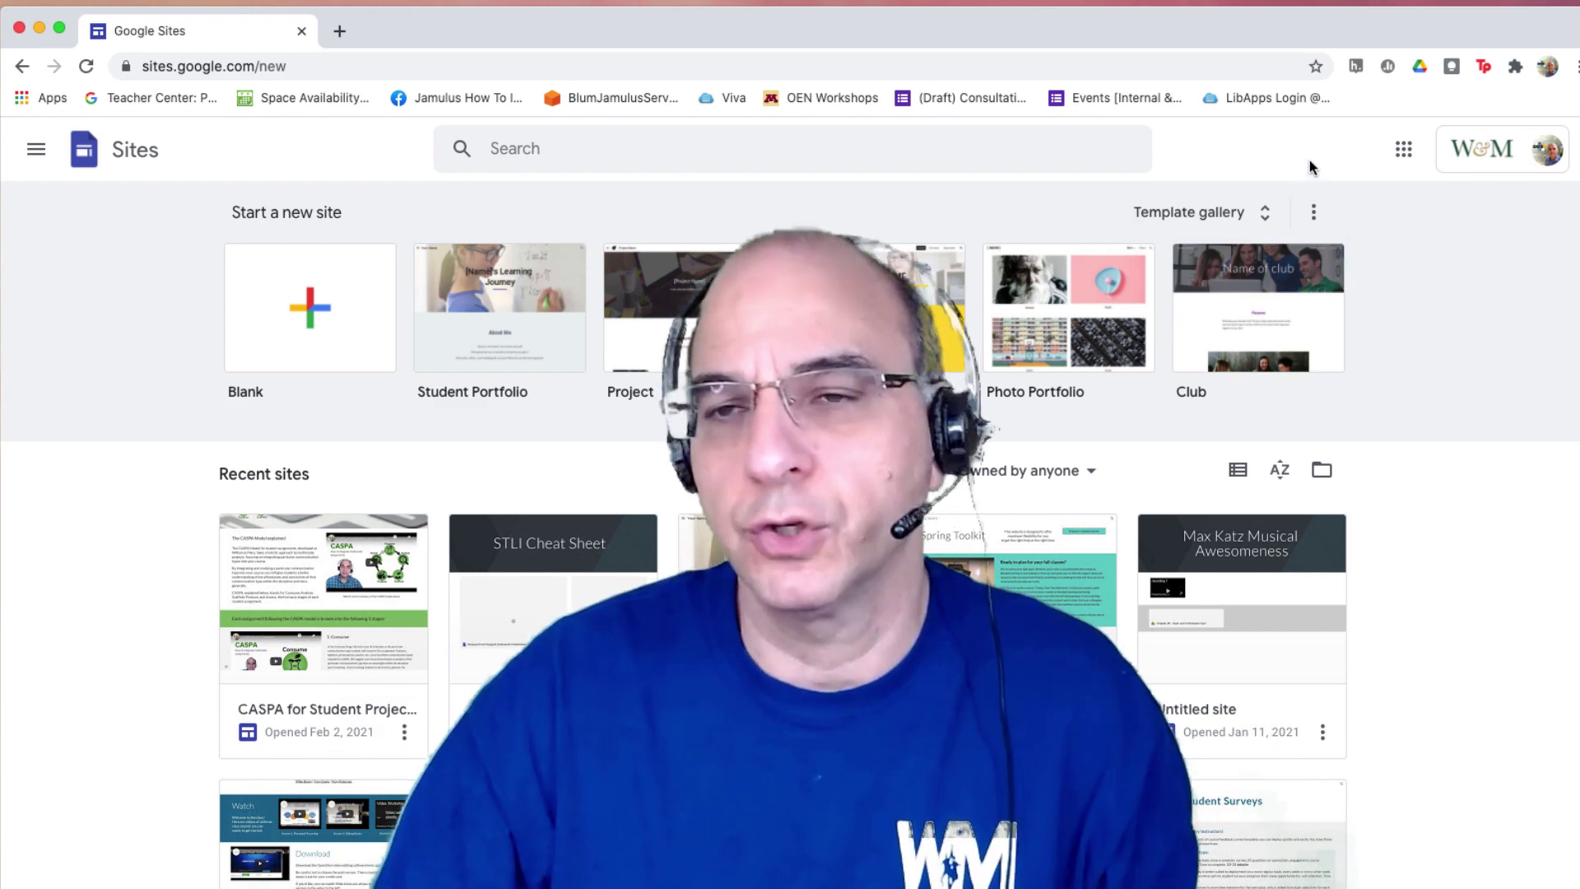
# Step: Create a new blank site
pyautogui.click(1404, 153)
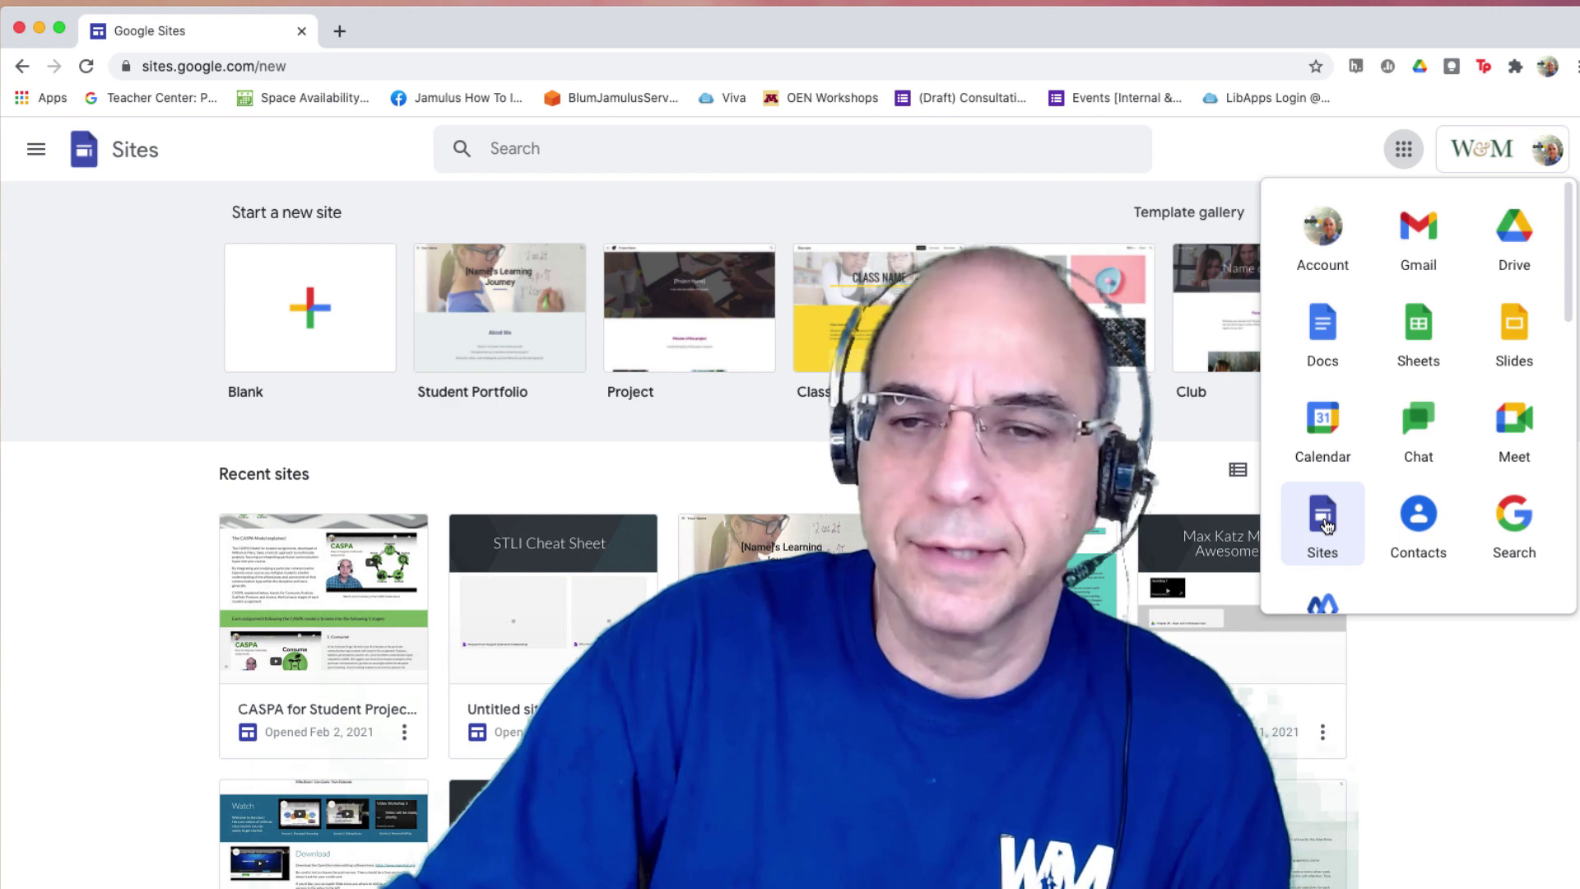
pyautogui.click(1425, 704)
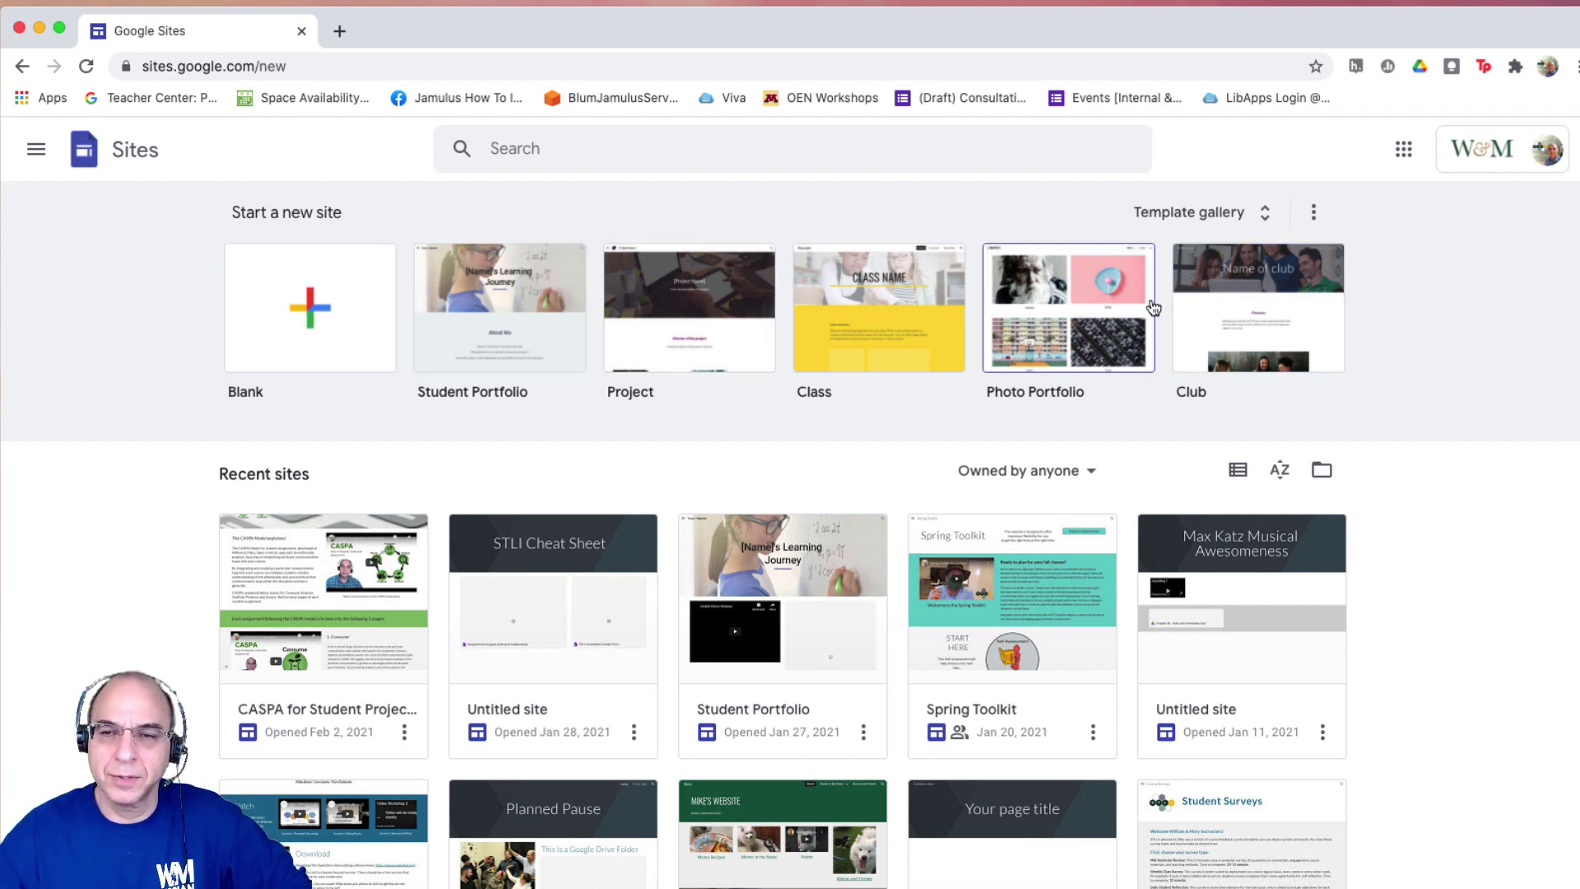
pyautogui.click(312, 309)
pyautogui.click(311, 306)
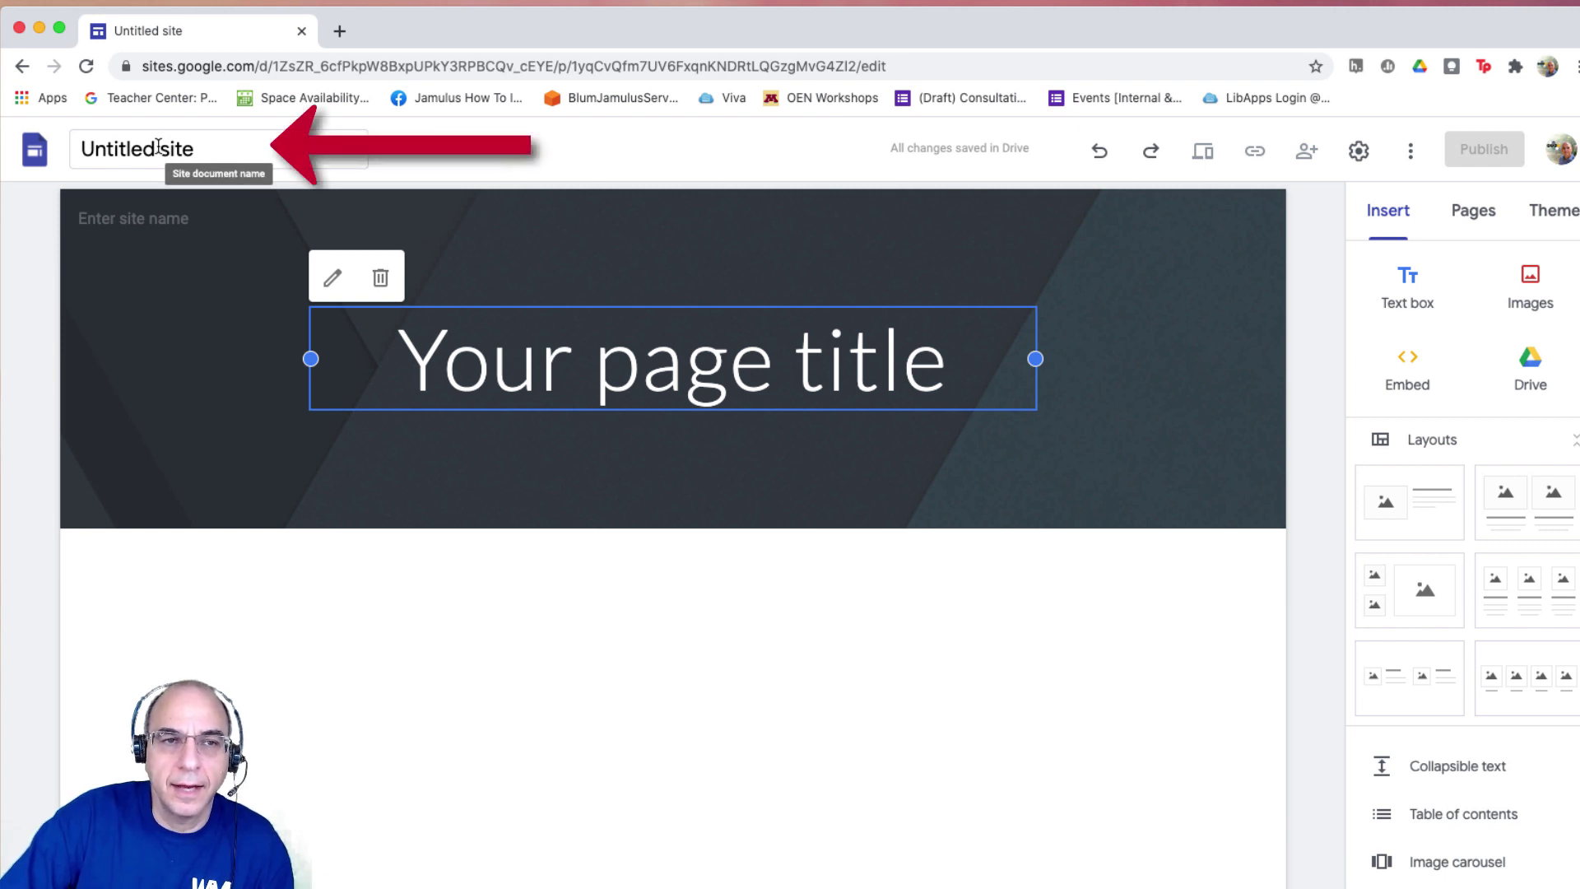
# Step: Name the site document with the owner's first name in possessive form plus "New Google Site", and fill in the header's site name to match
pyautogui.click(131, 146)
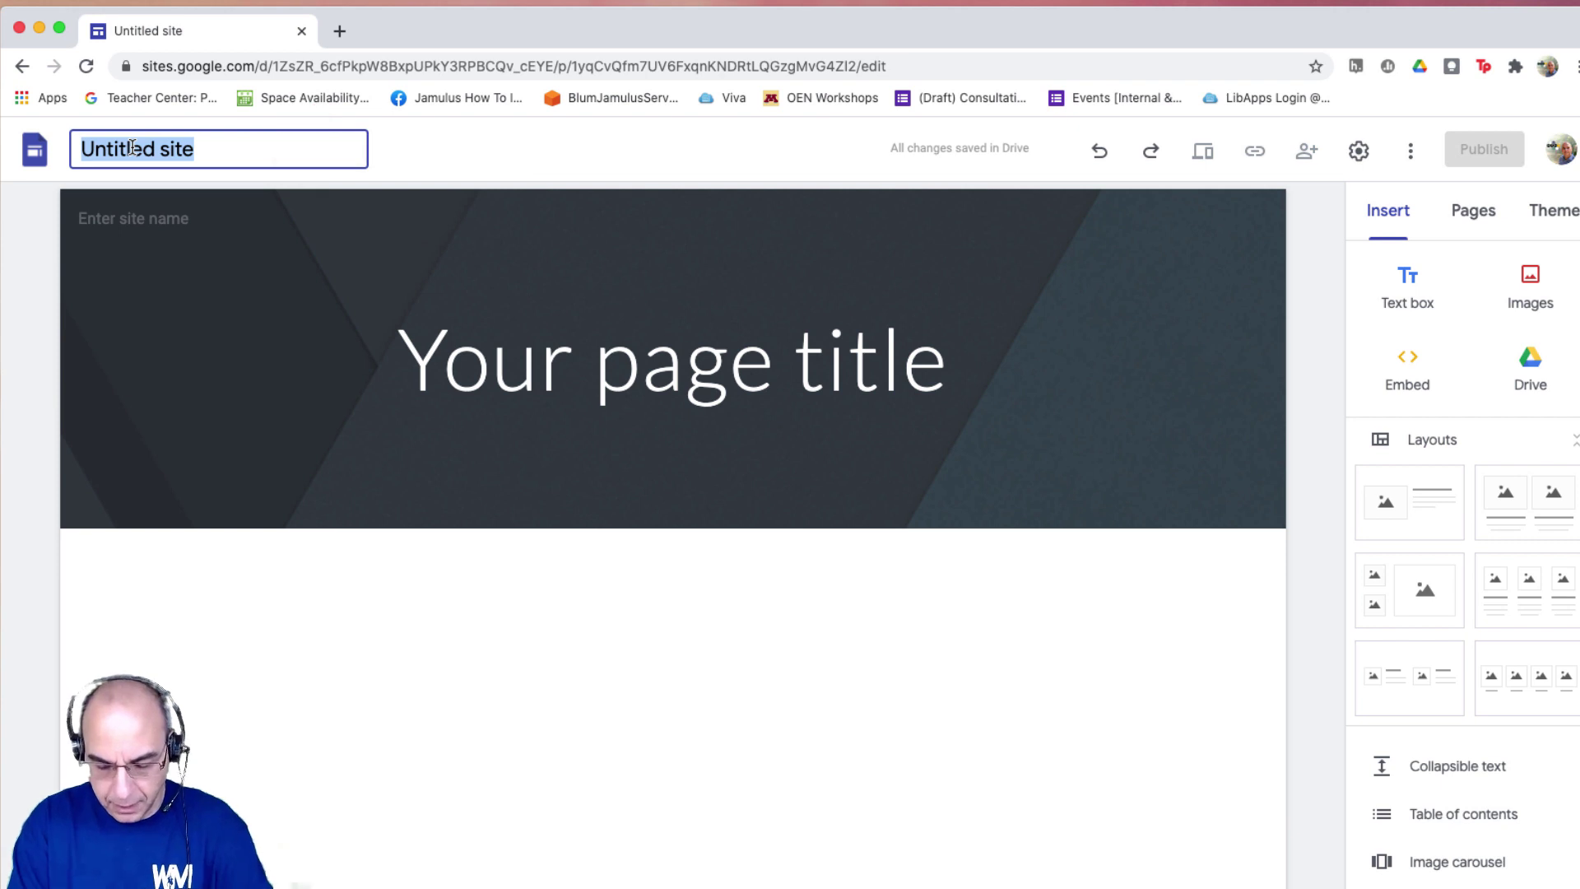
pyautogui.write("Mike's")
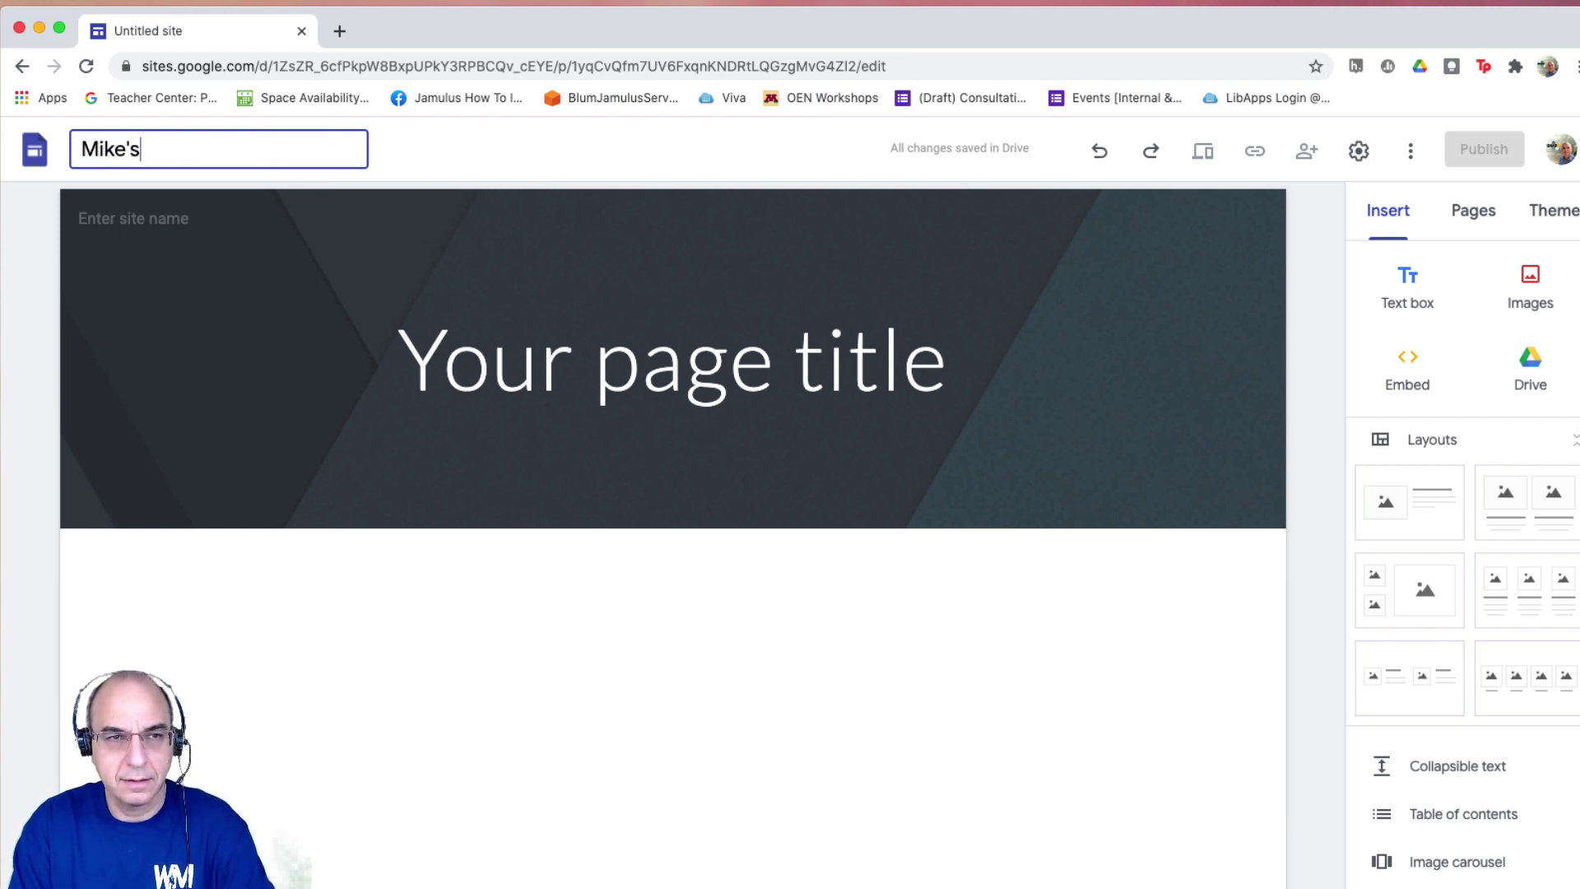
pyautogui.write(' New Goog')
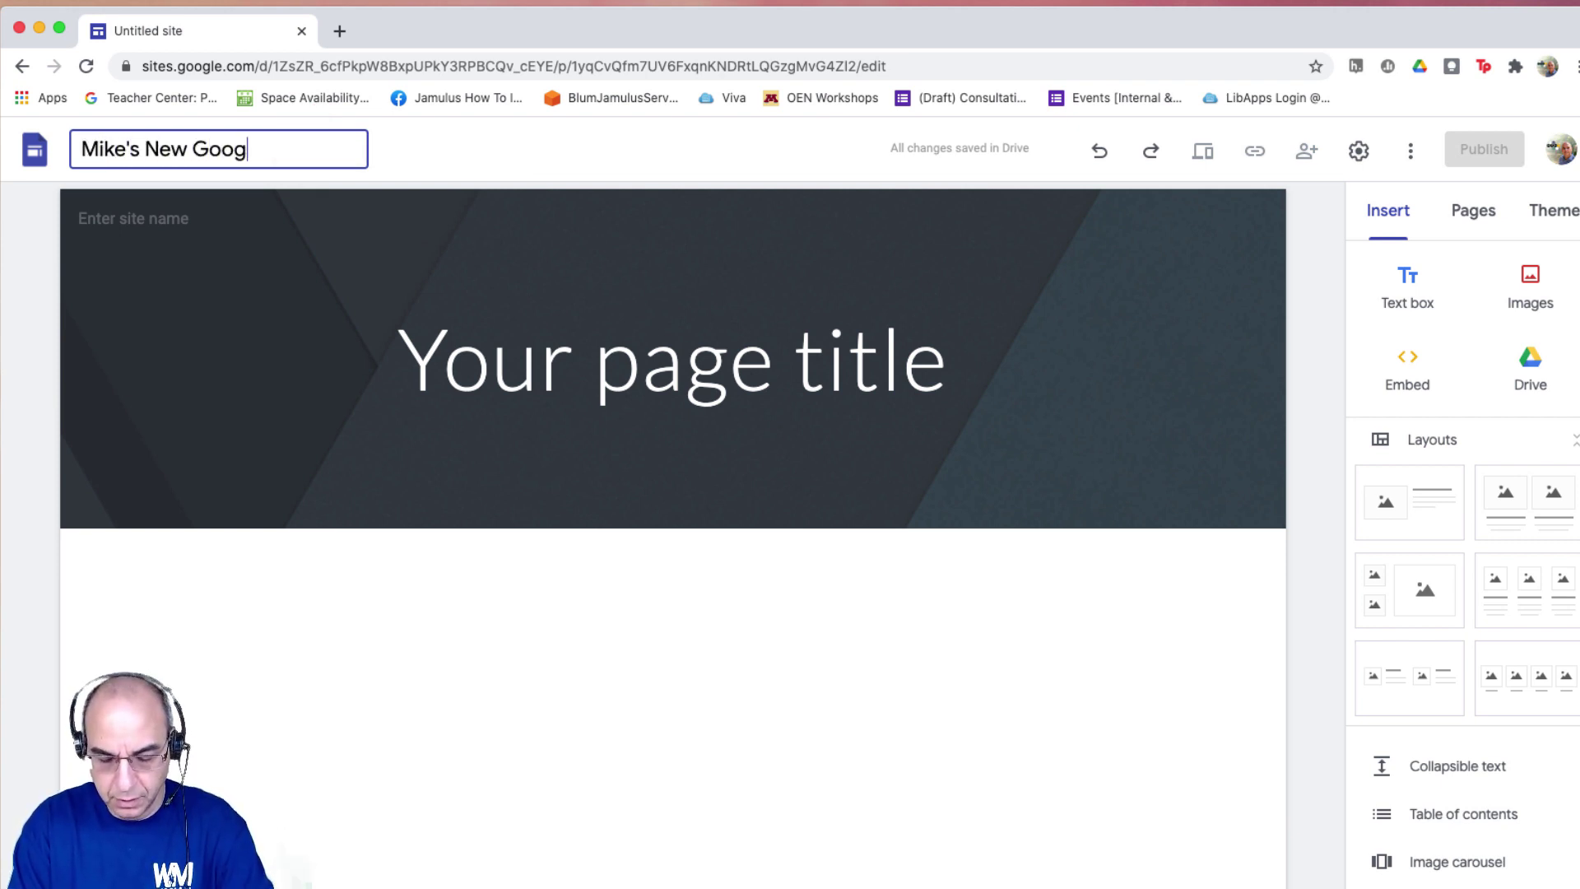
pyautogui.write('le Site')
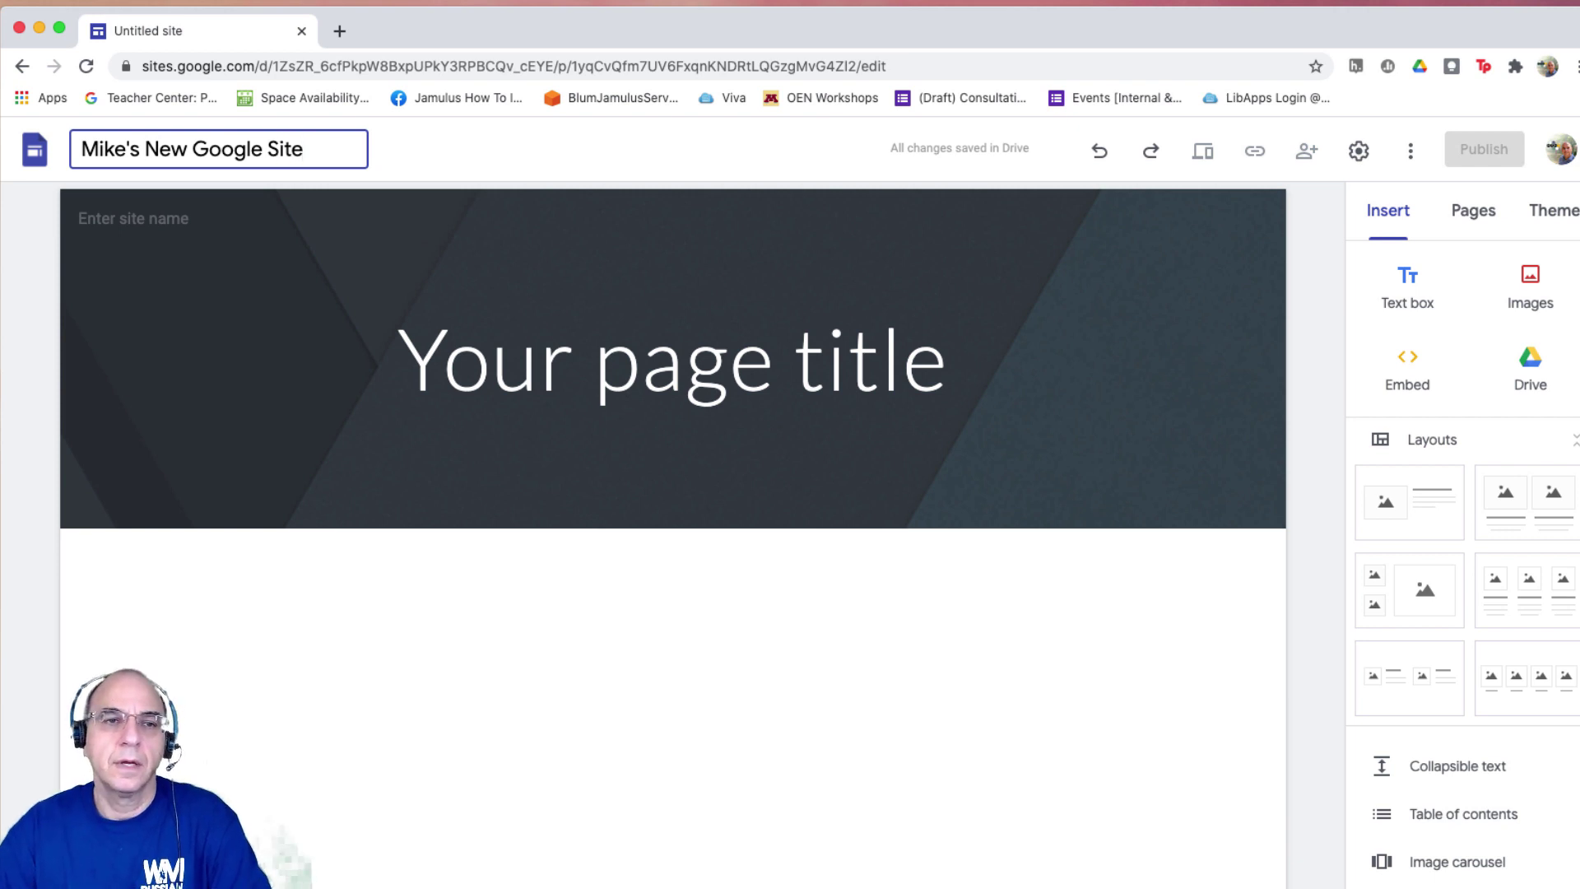
pyautogui.click(157, 214)
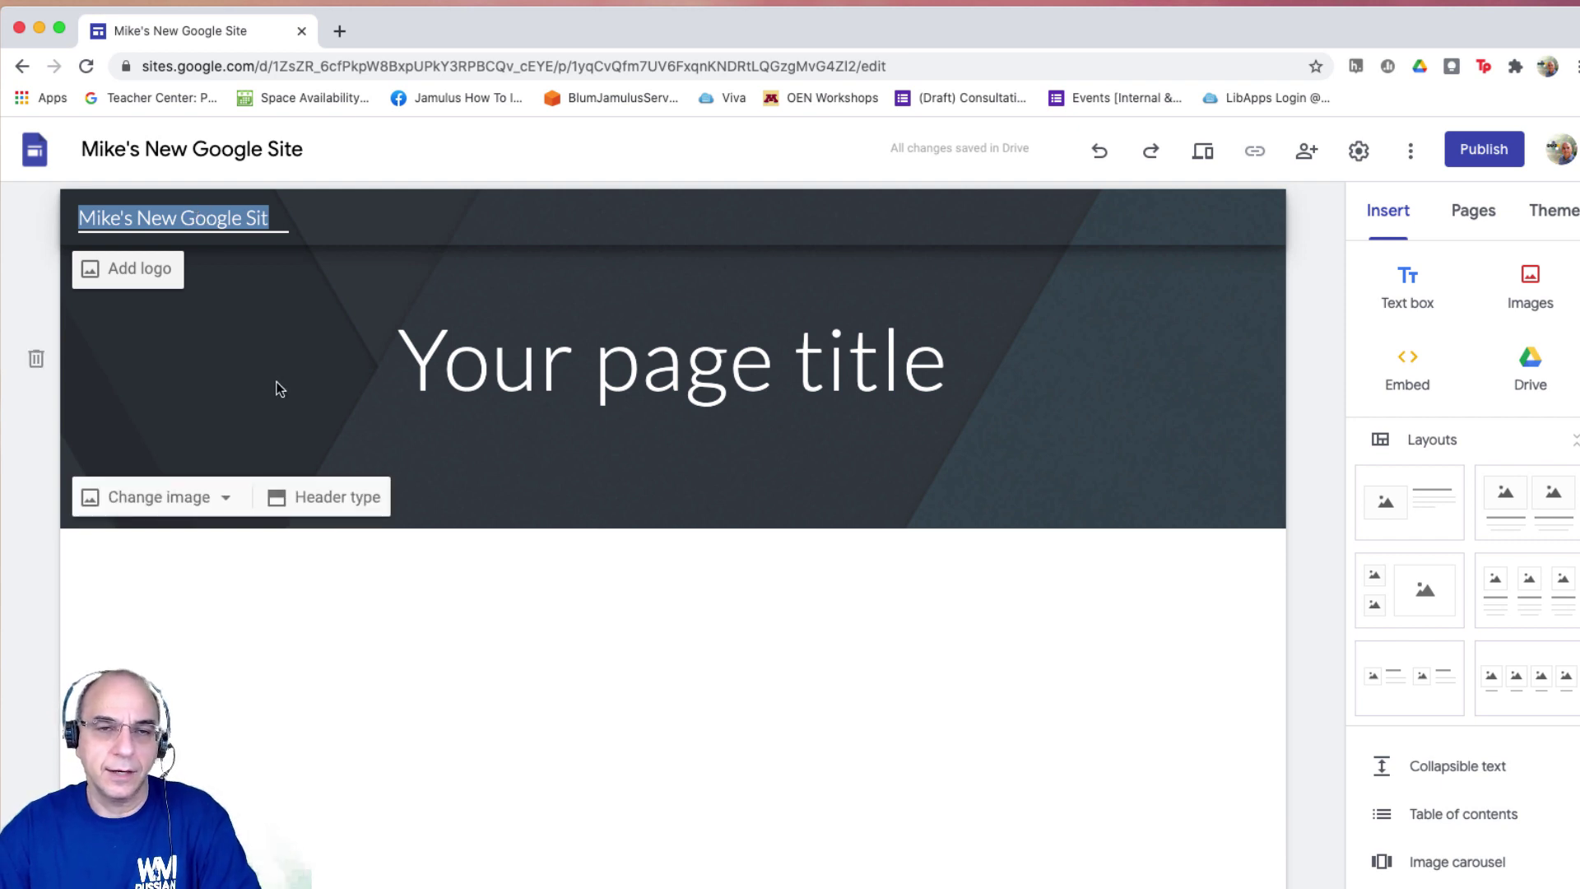
# Step: Replace the placeholder page title in the header with "Welcome"
pyautogui.click(558, 370)
pyautogui.doubleClick(559, 372)
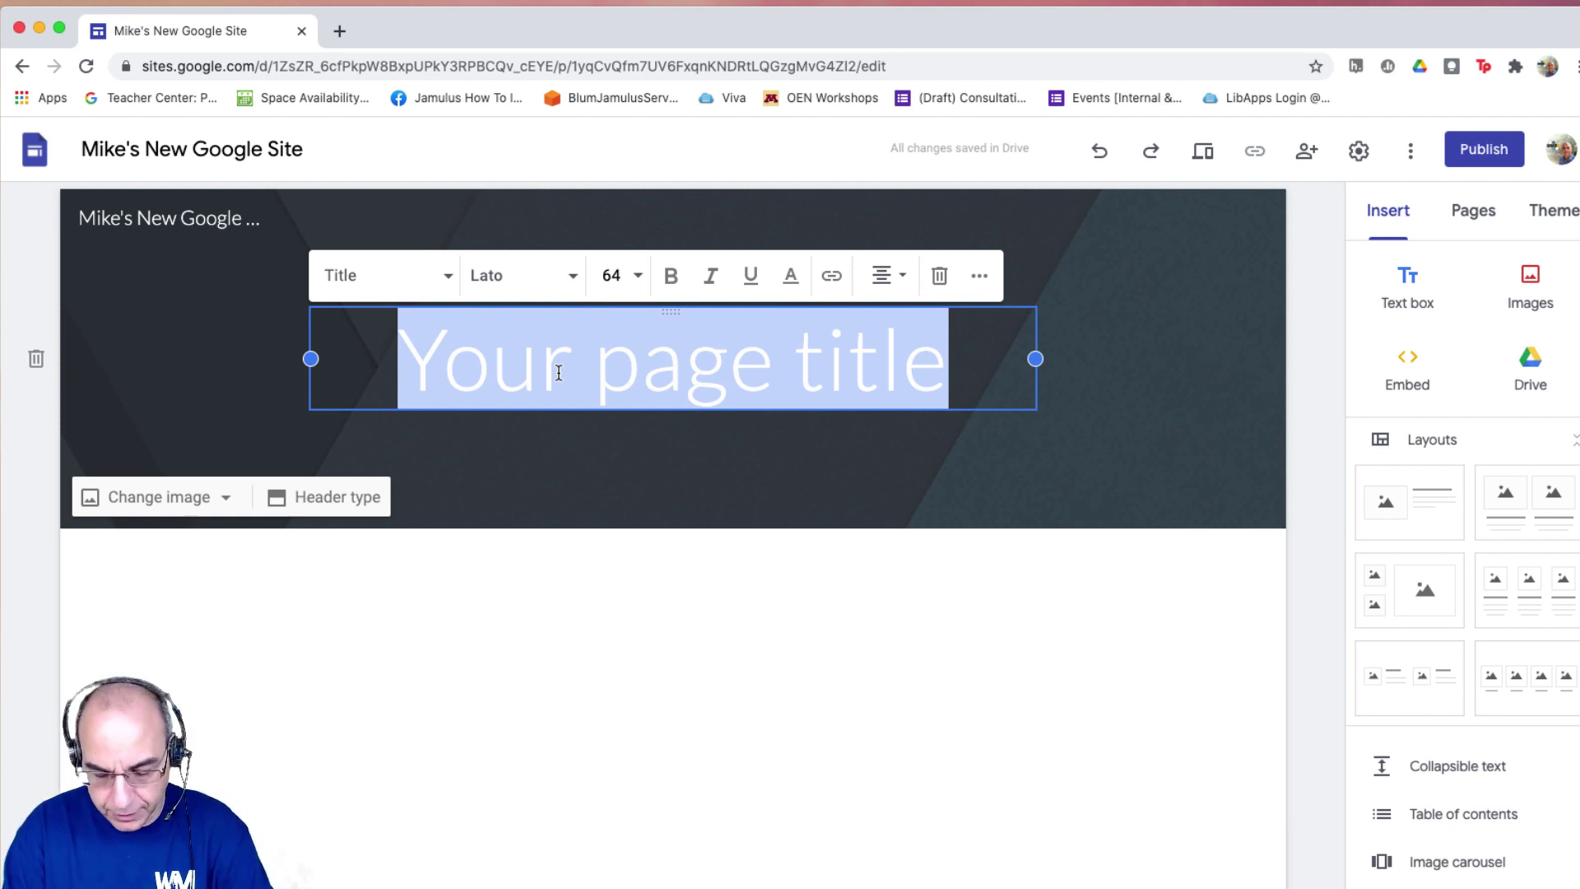
pyautogui.write('WElcome')
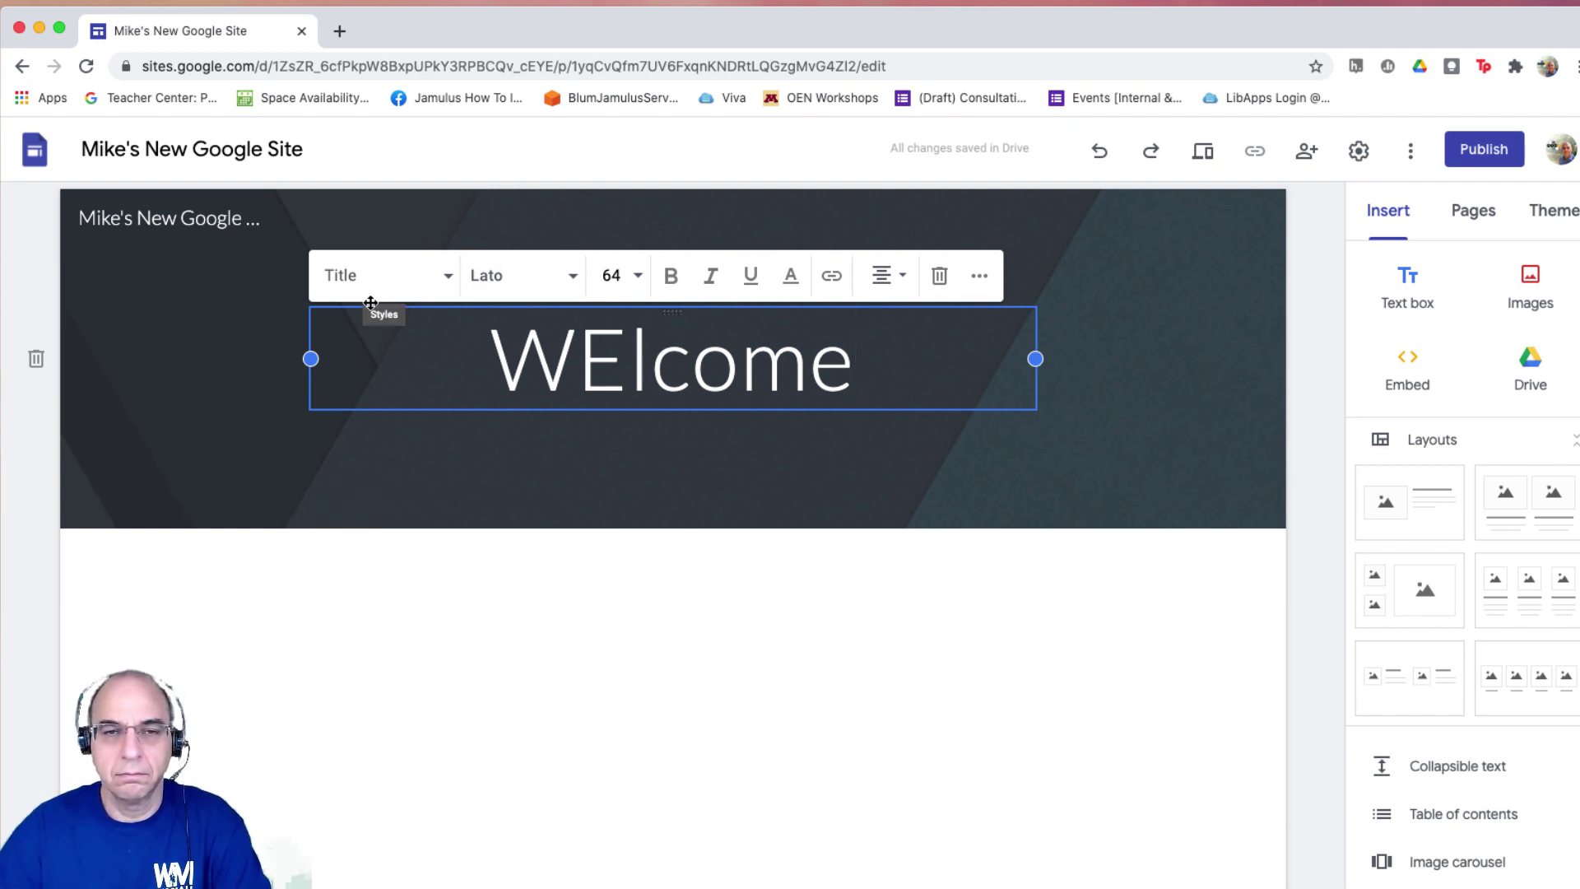
pyautogui.click(623, 363)
pyautogui.press('BackSpace')
pyautogui.write('e')
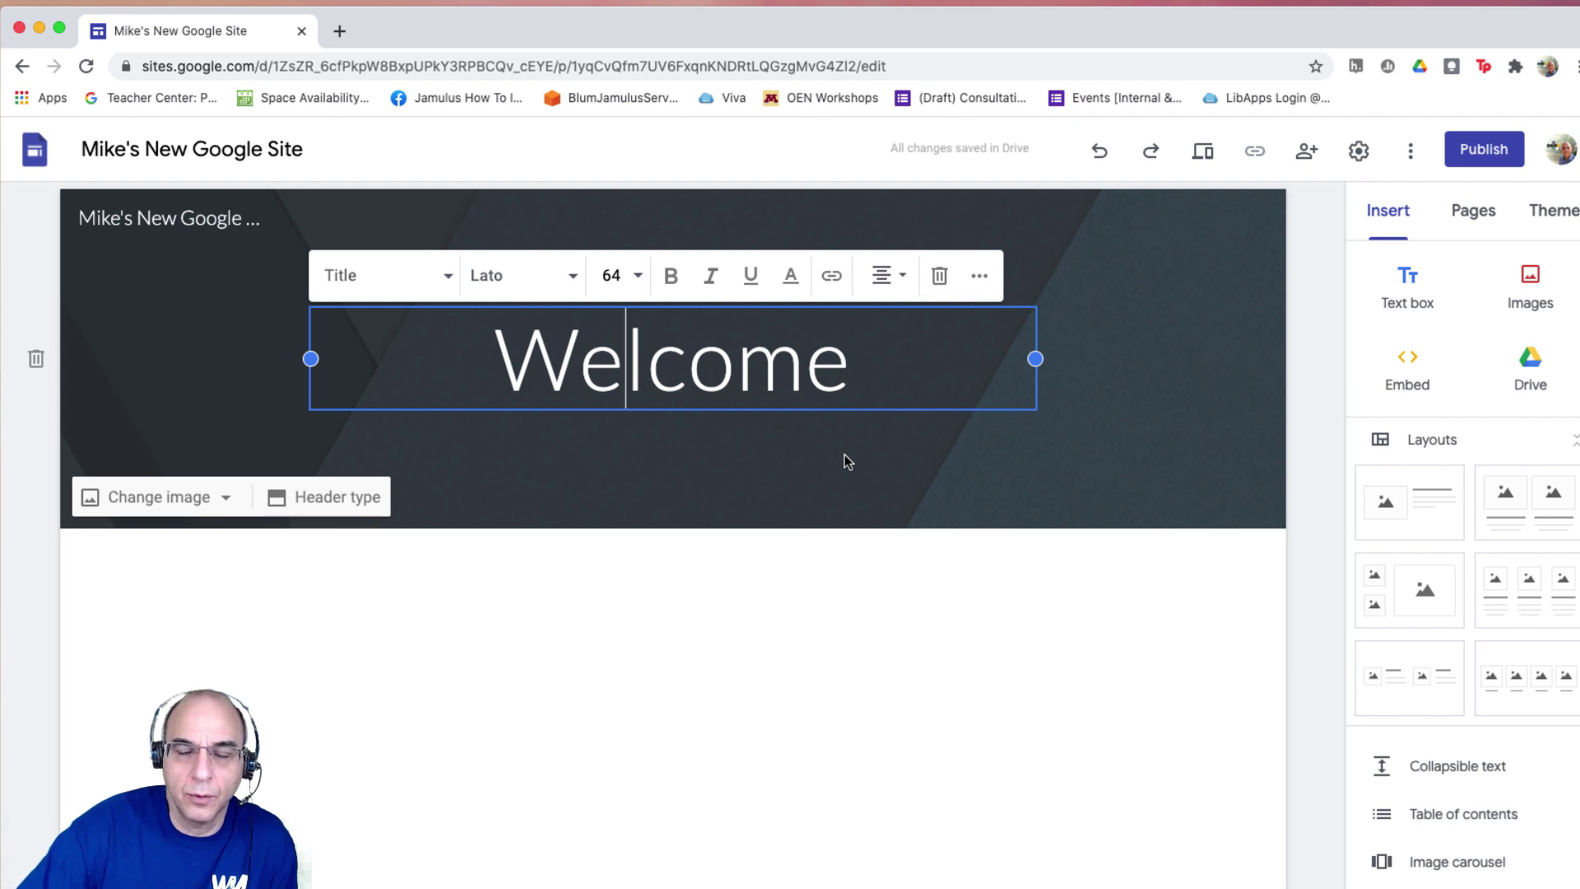
# Step: Try the Title only, Large banner and Cover header types, return the header to Banner, and check its image-changing options
pyautogui.click(564, 450)
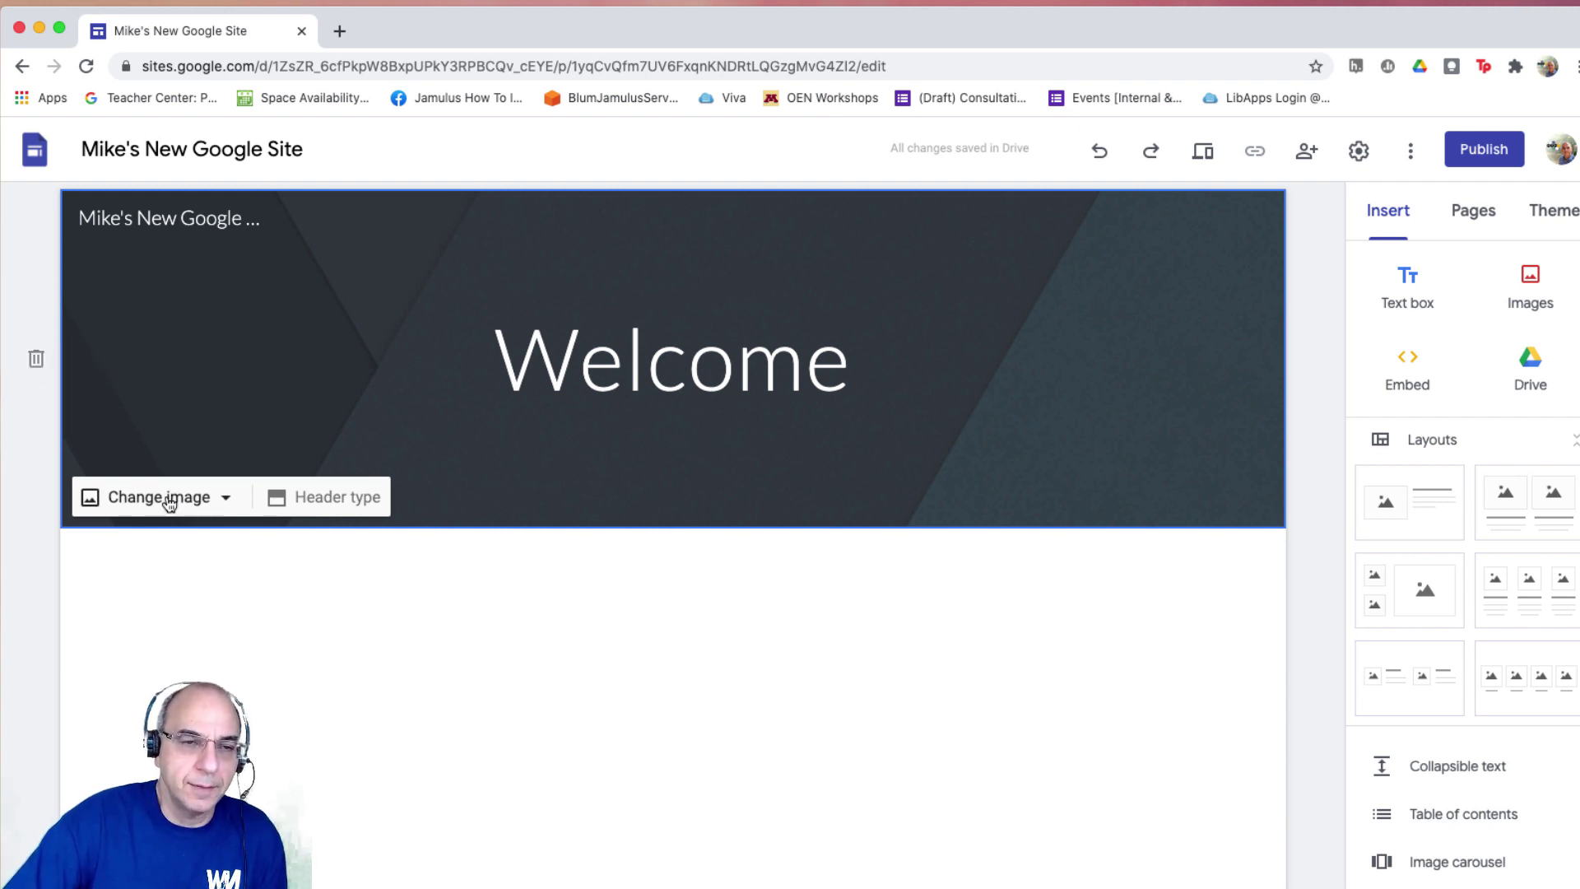
pyautogui.click(333, 501)
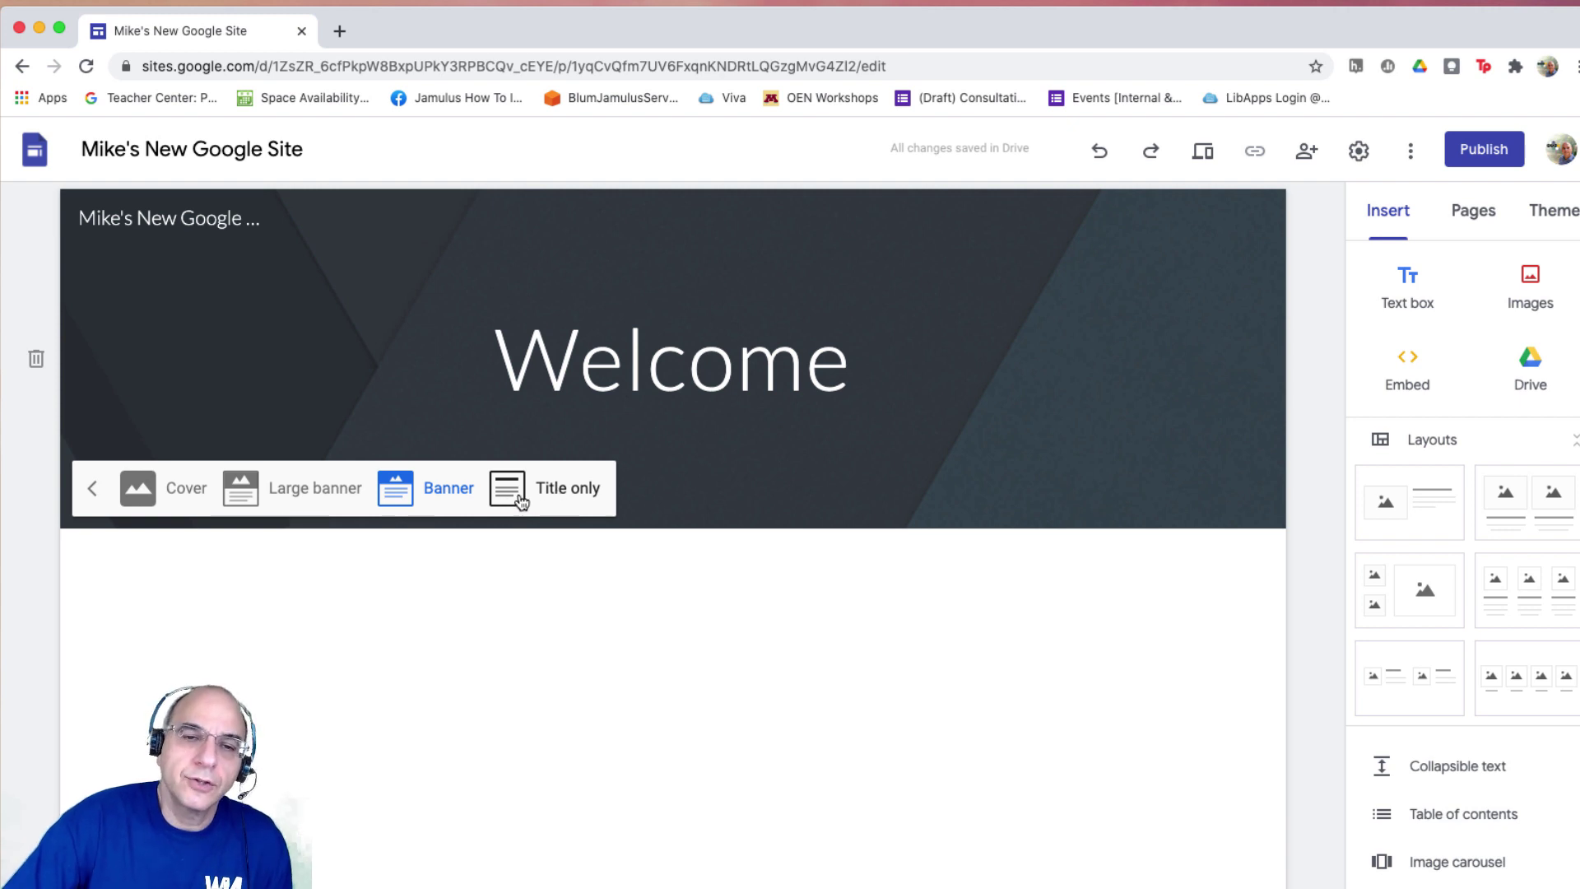
pyautogui.click(564, 492)
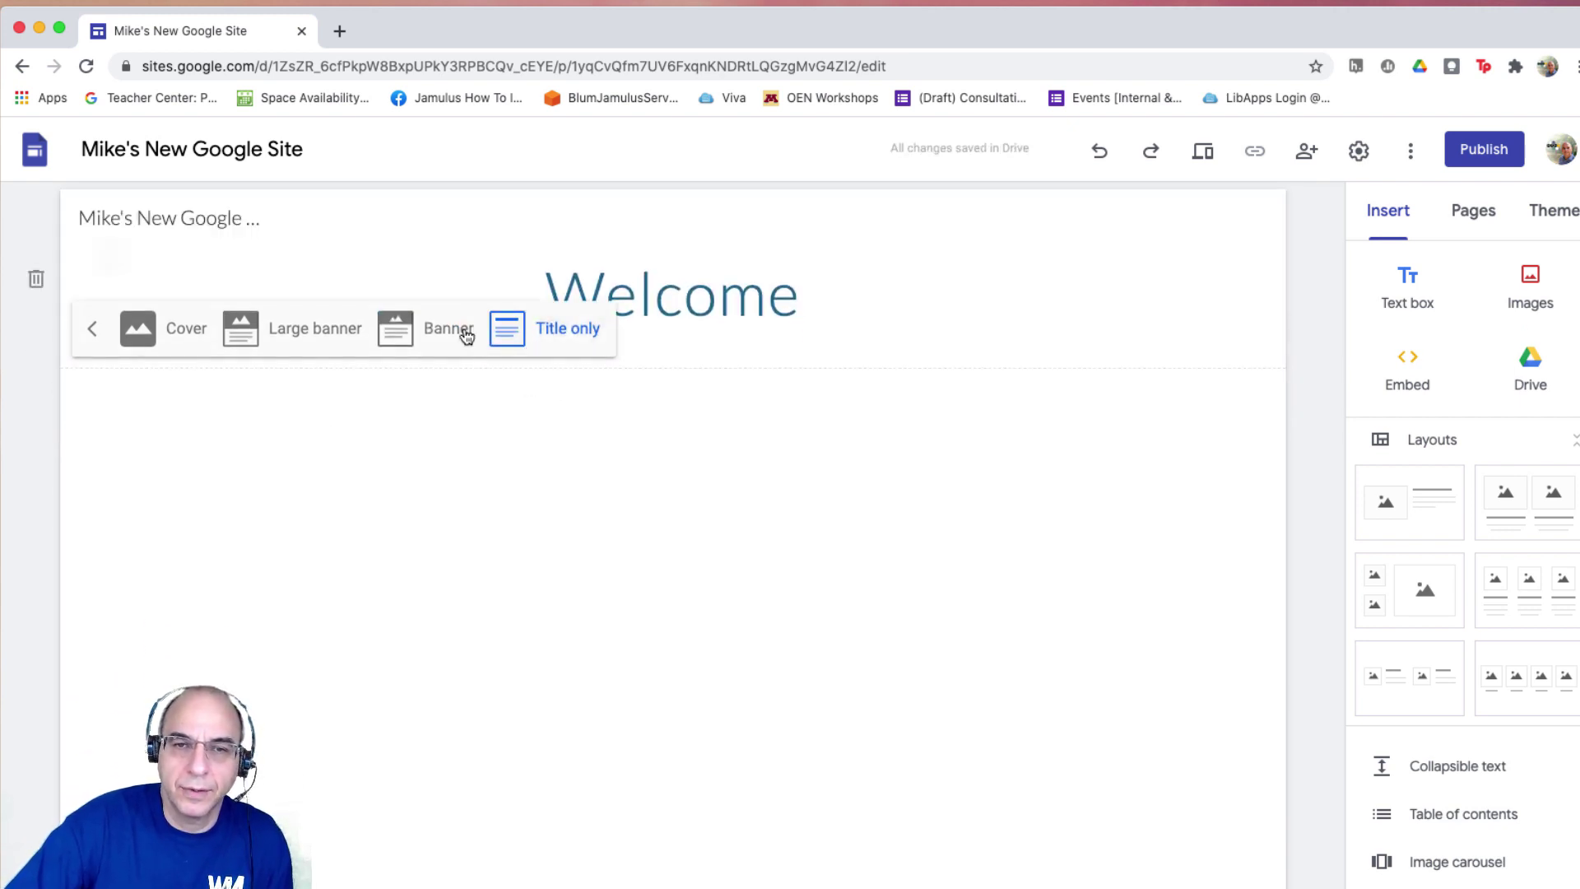
pyautogui.click(416, 333)
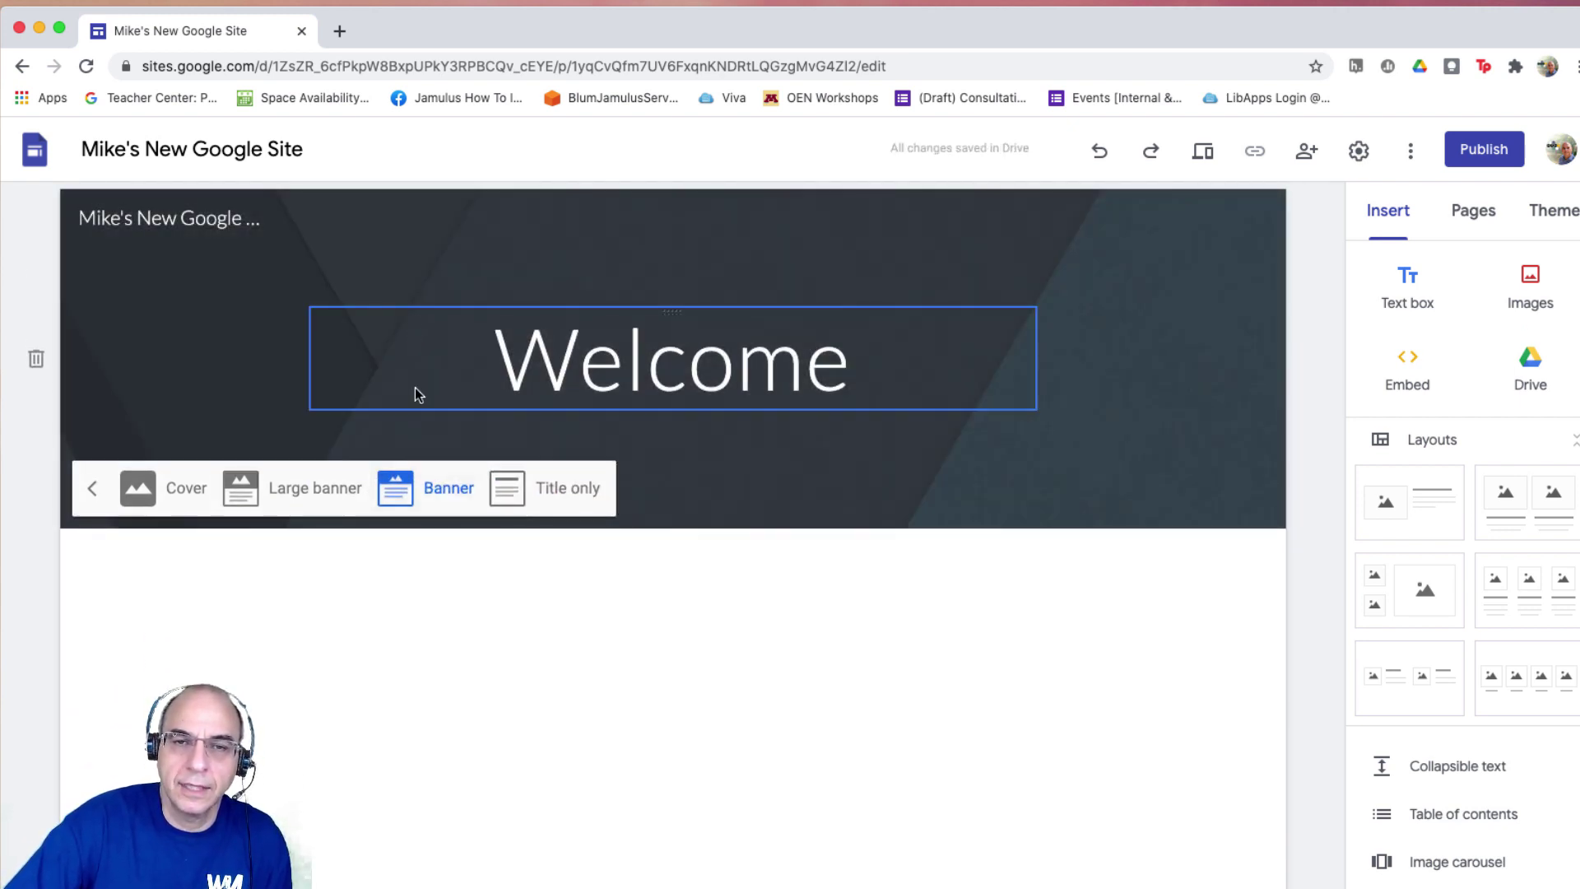
pyautogui.click(289, 504)
pyautogui.click(175, 671)
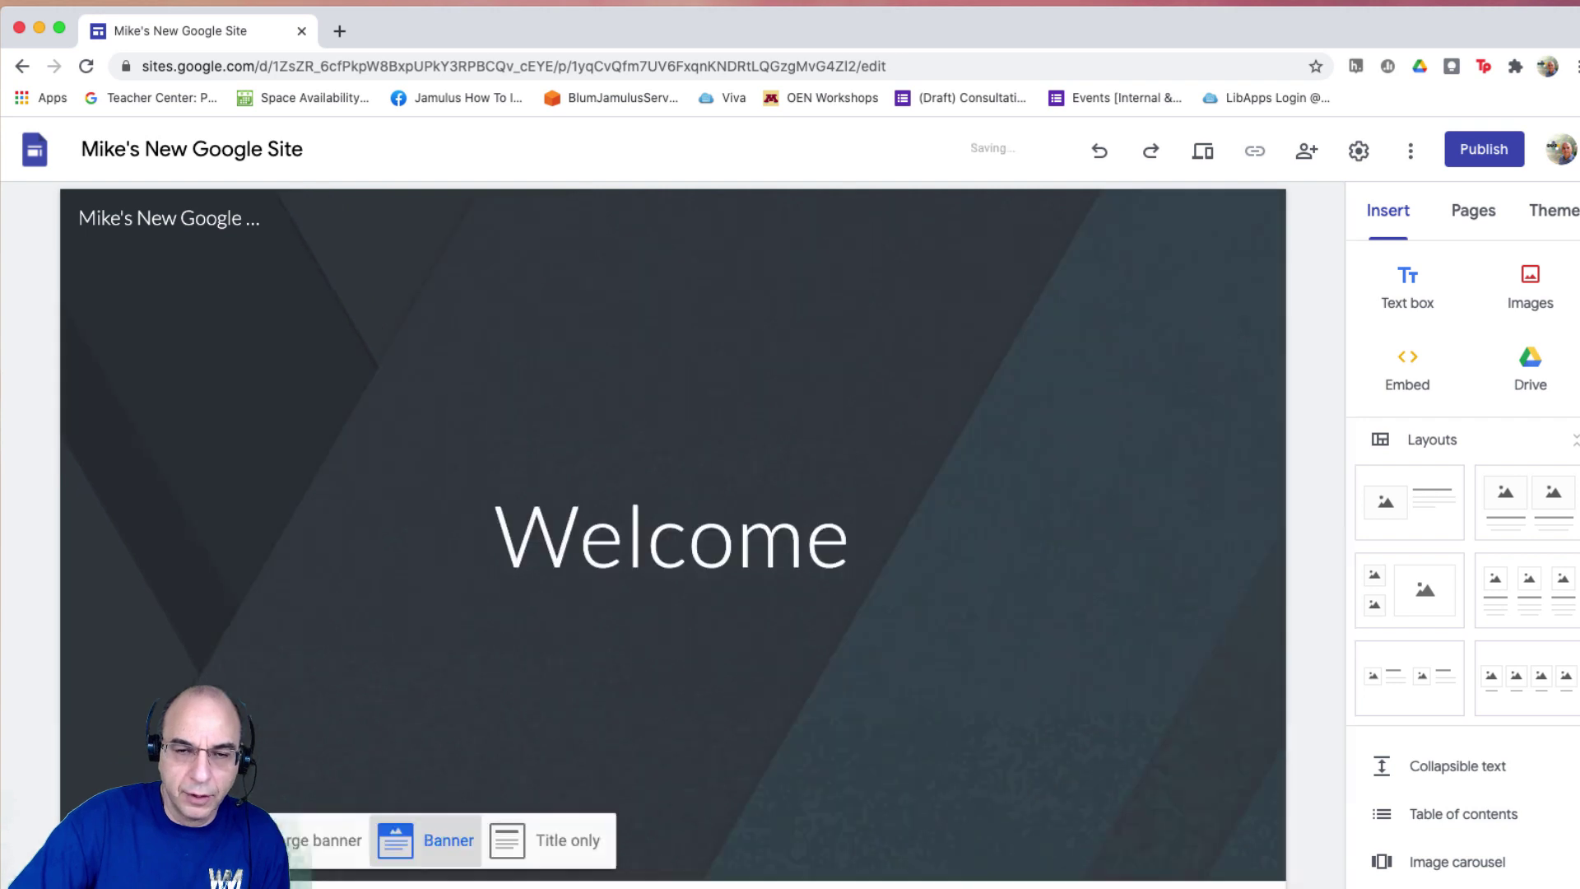
pyautogui.click(440, 840)
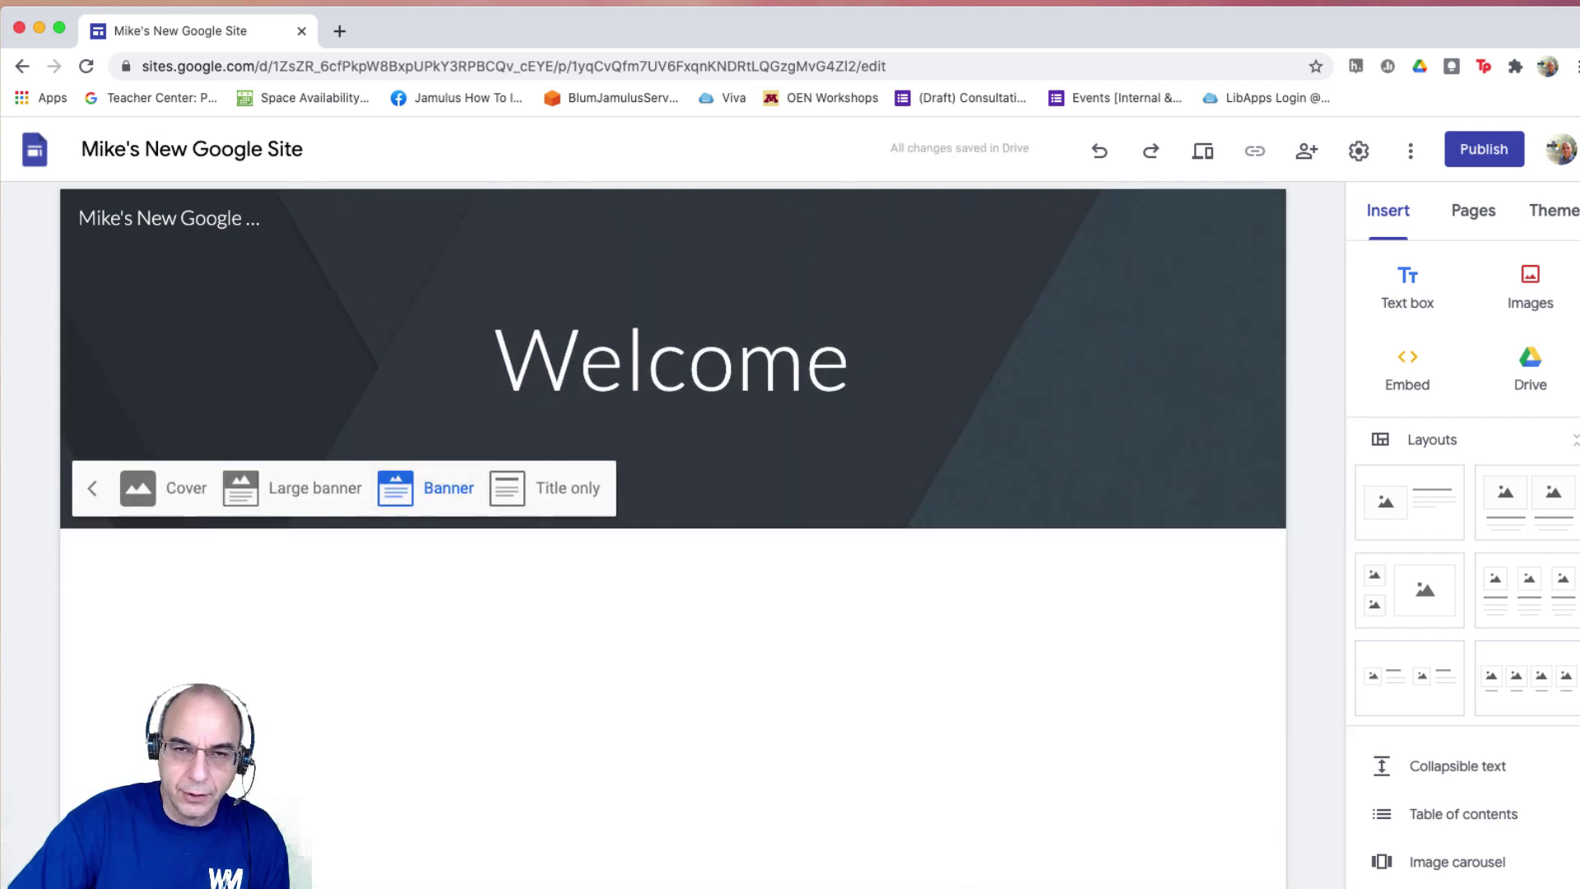
pyautogui.click(91, 495)
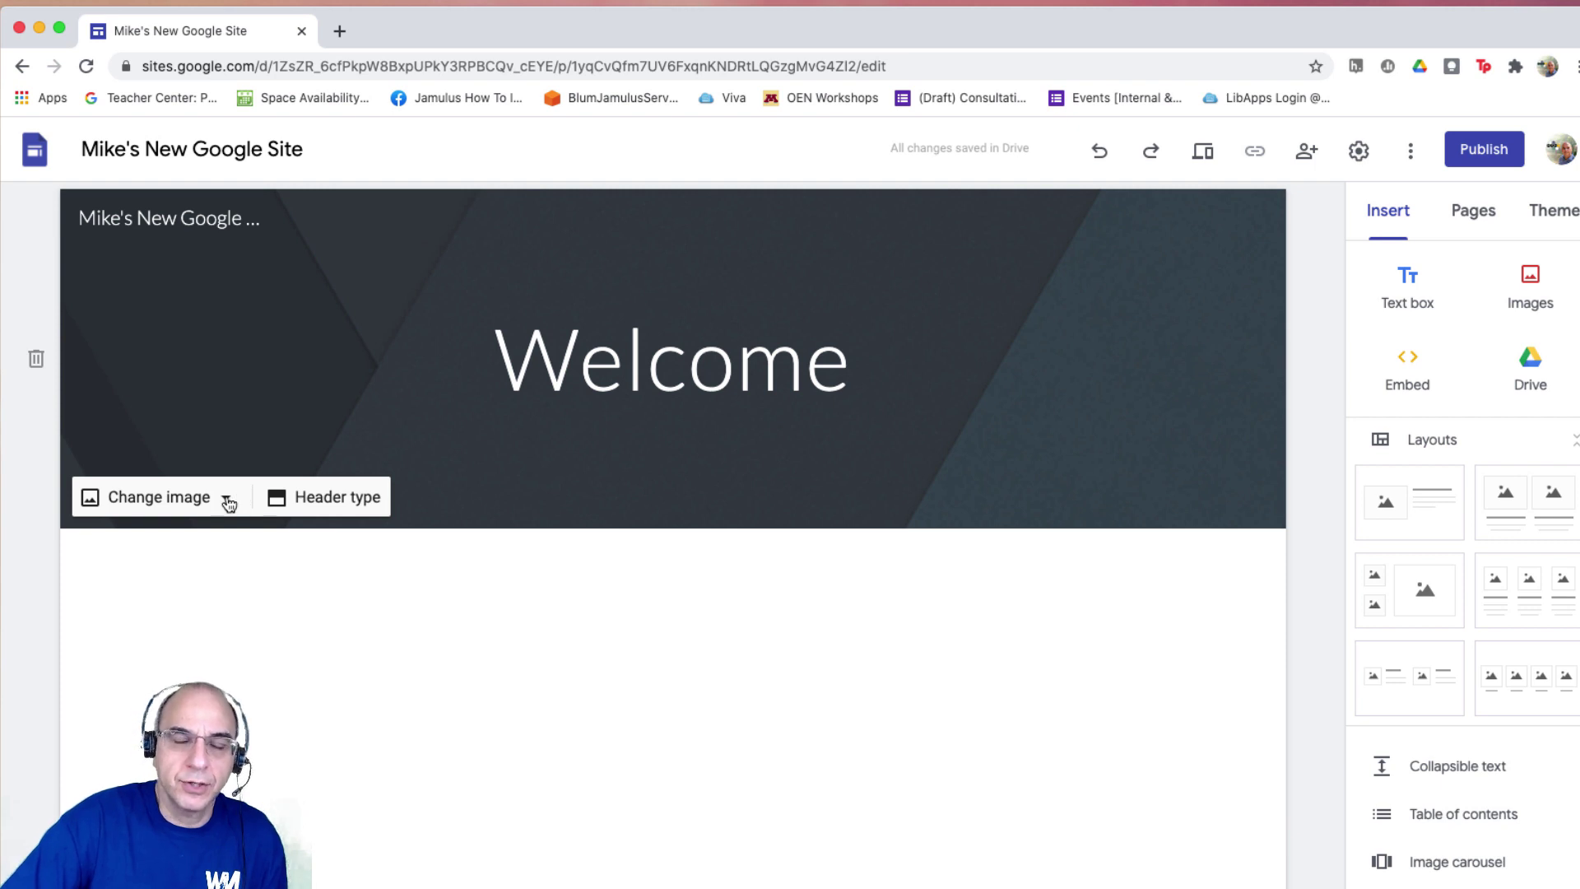
pyautogui.click(227, 499)
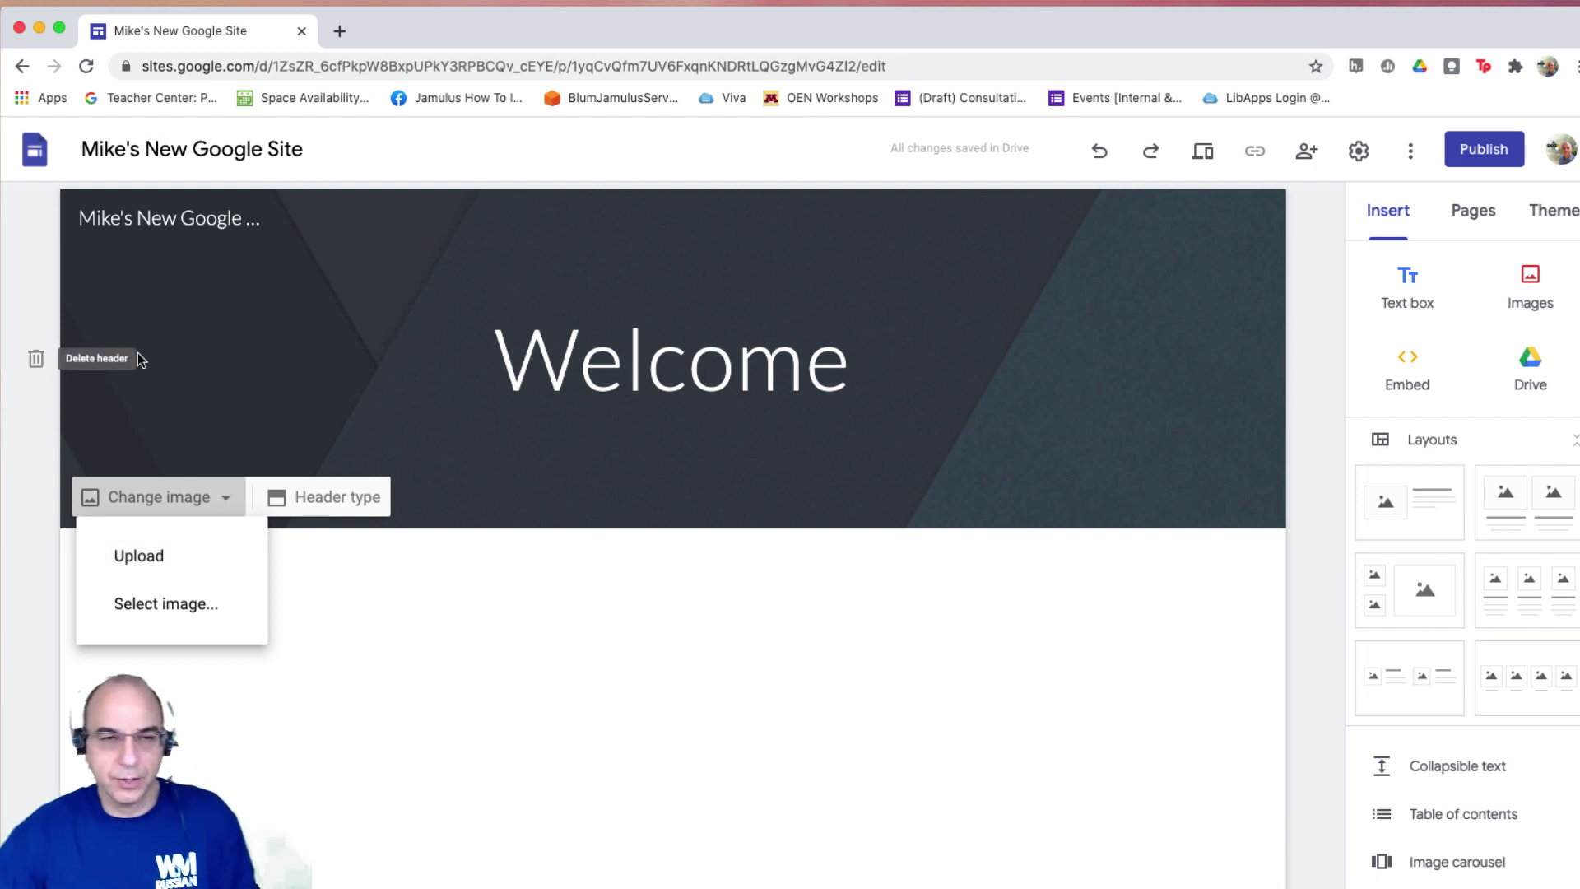
pyautogui.click(654, 474)
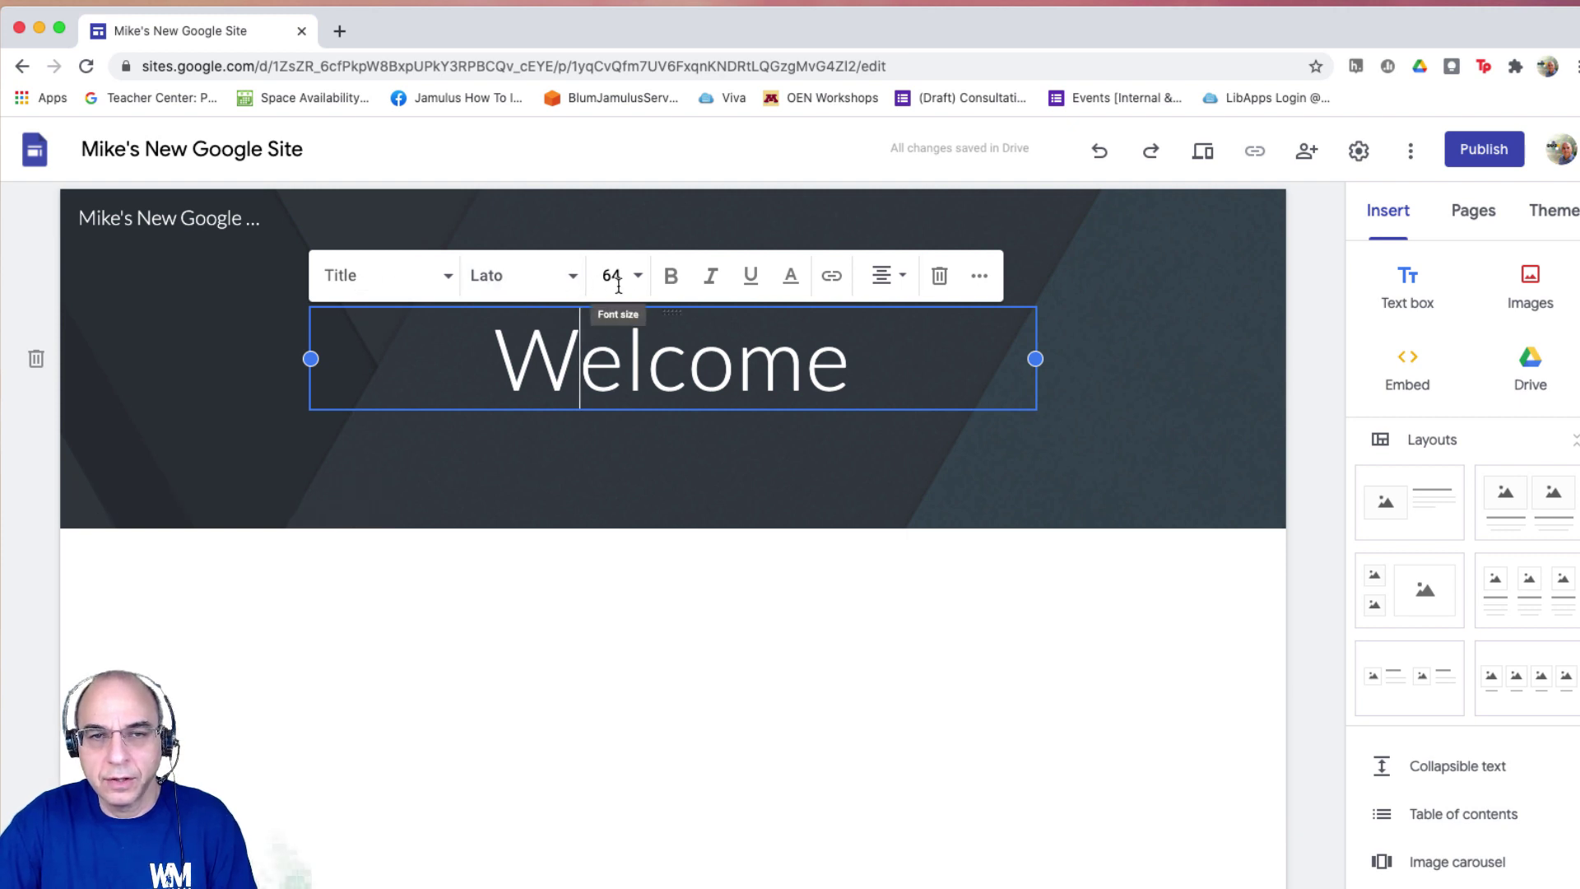
# Step: Try the Heading, Subheading, Small and Normal text styles on the "Welcome" title and return it to the Title style
pyautogui.click(448, 278)
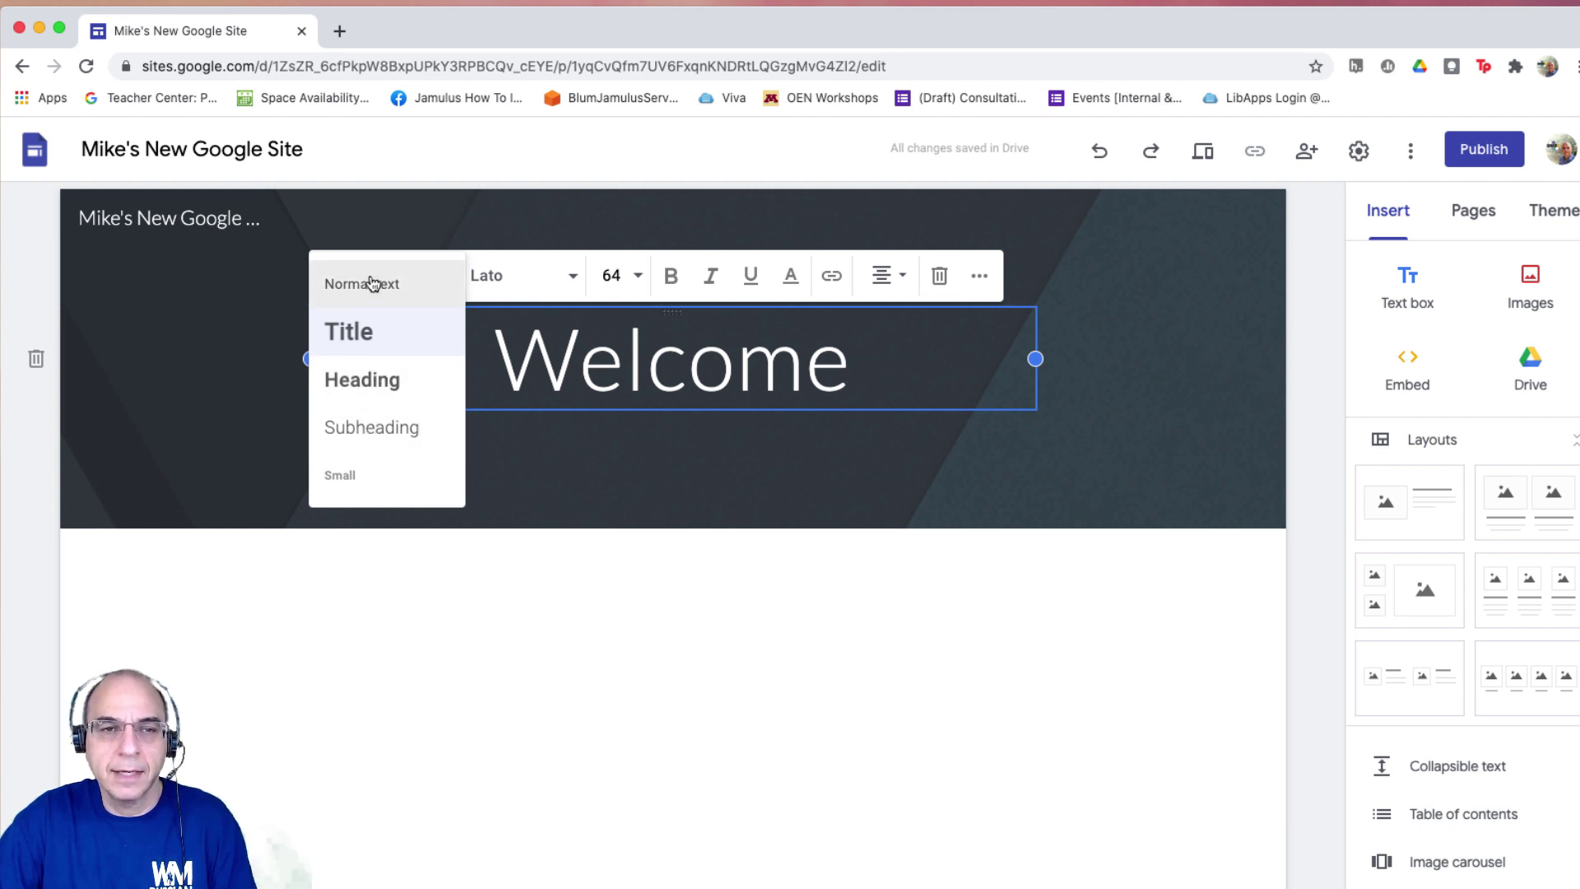
pyautogui.click(360, 382)
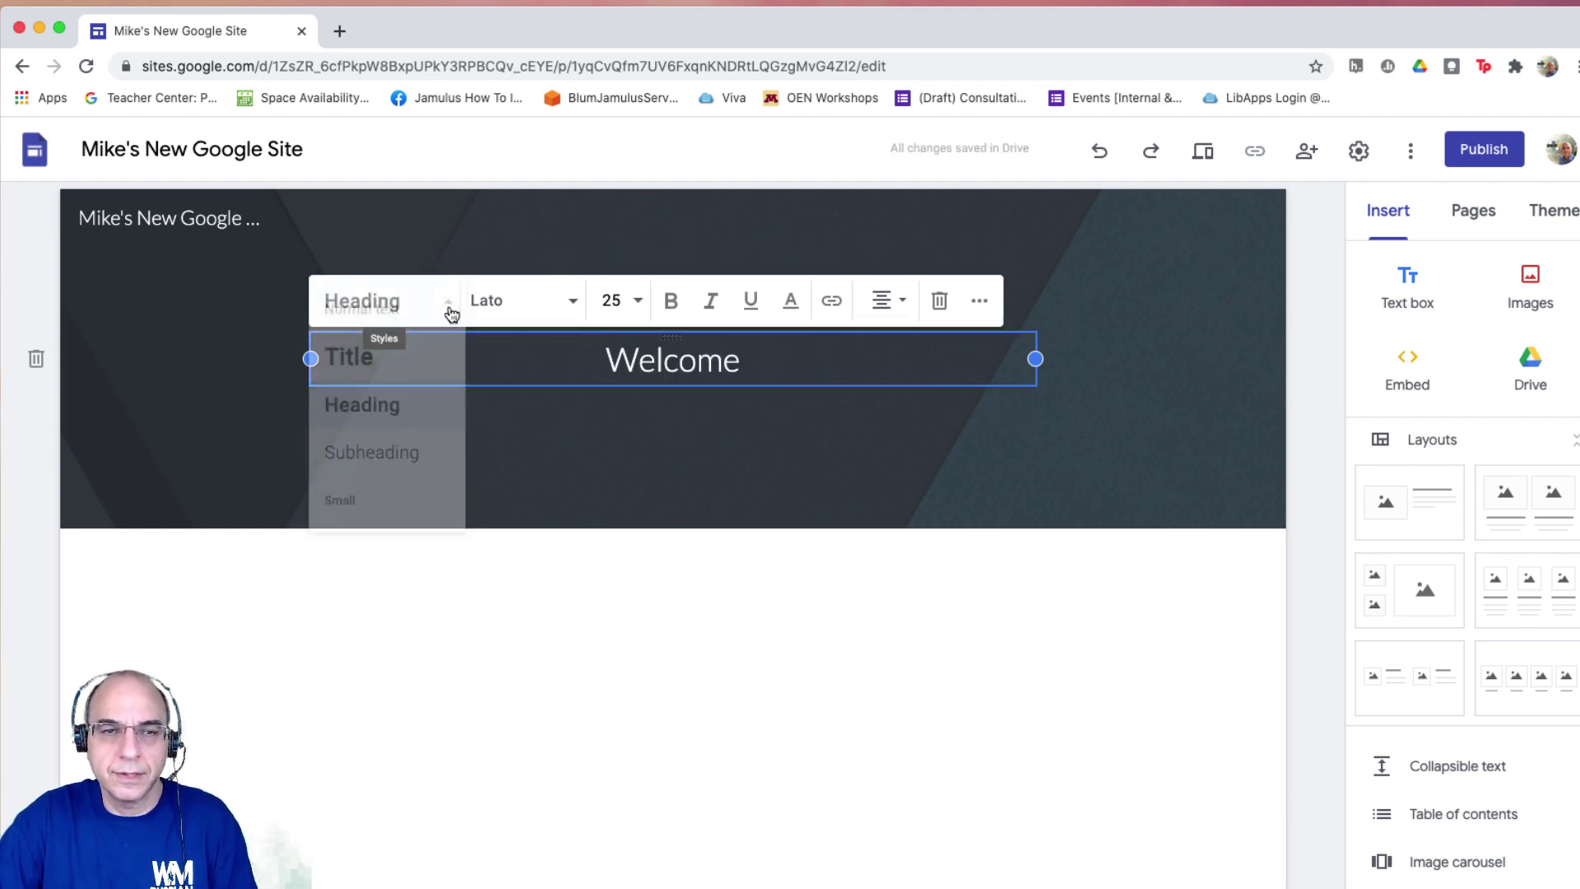
pyautogui.click(372, 451)
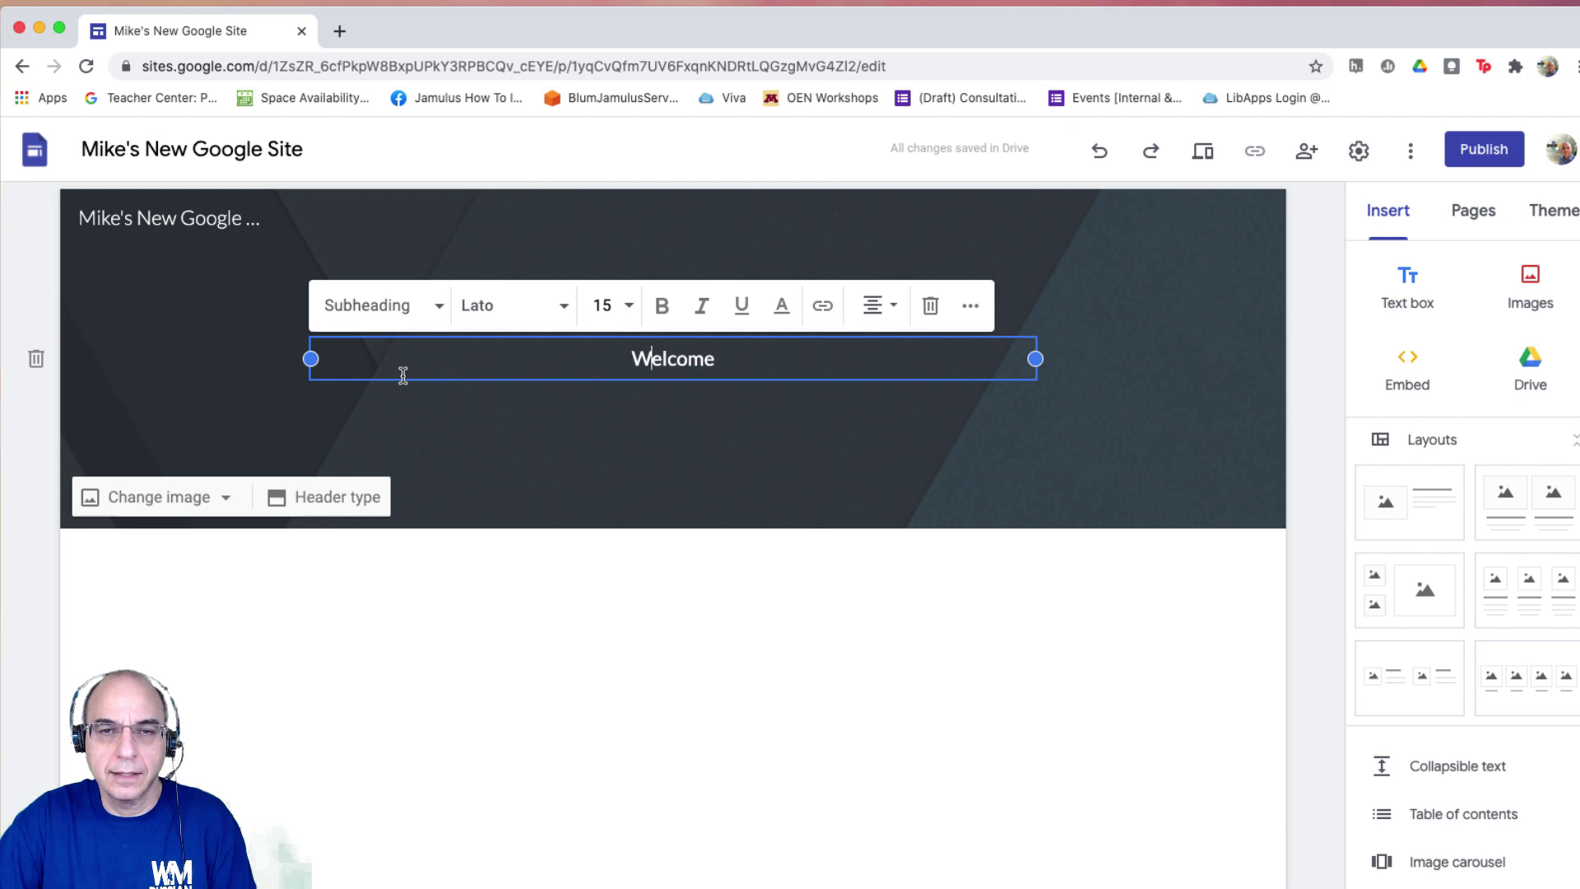
pyautogui.click(437, 308)
pyautogui.click(351, 504)
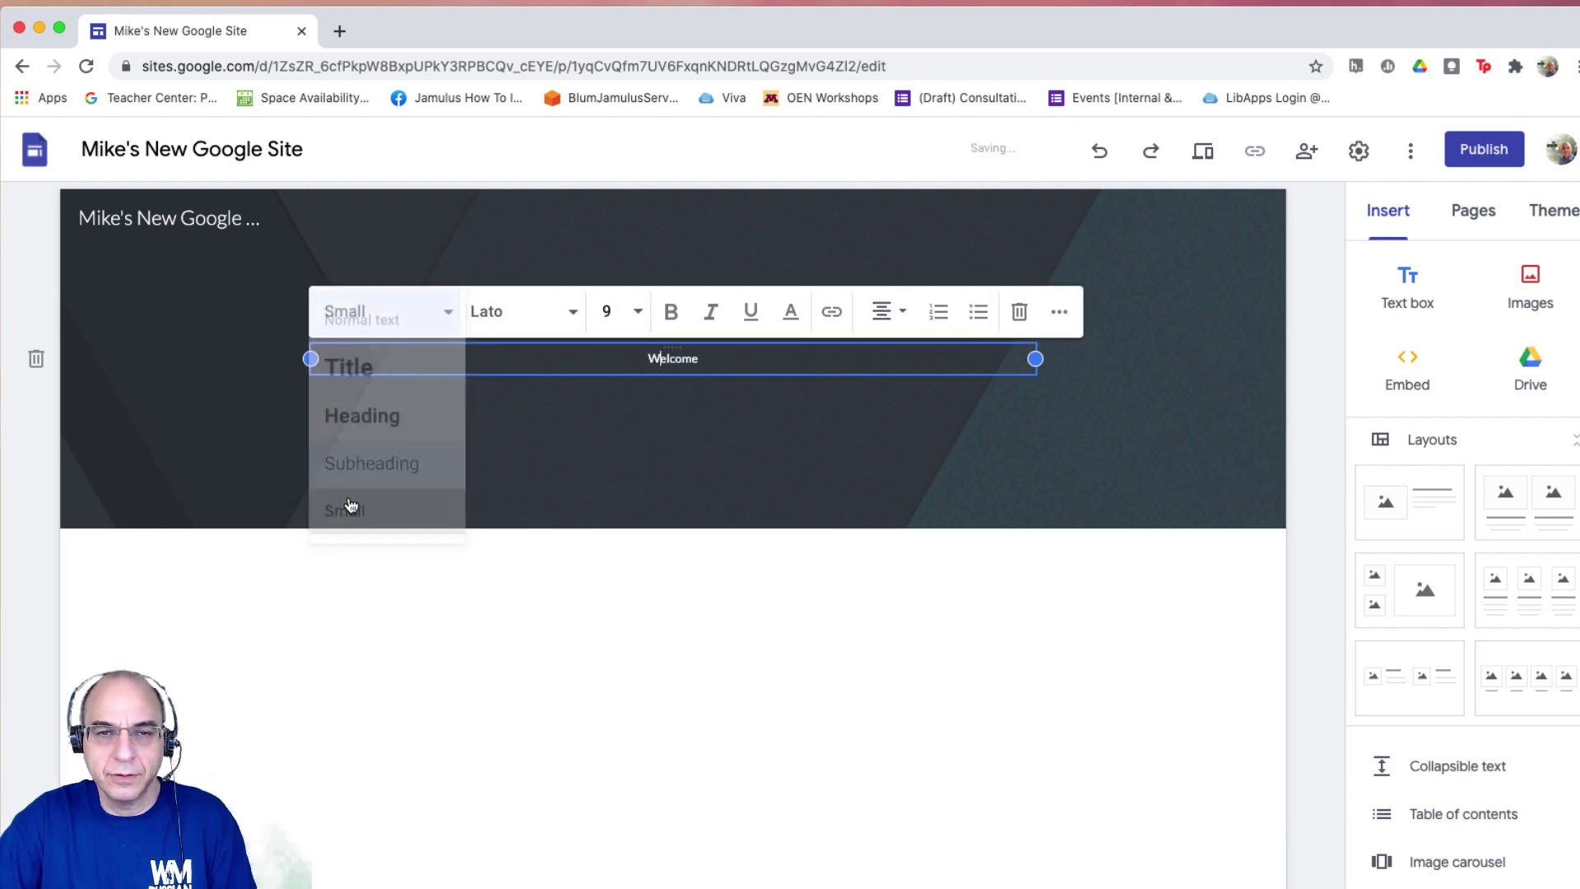
pyautogui.click(441, 325)
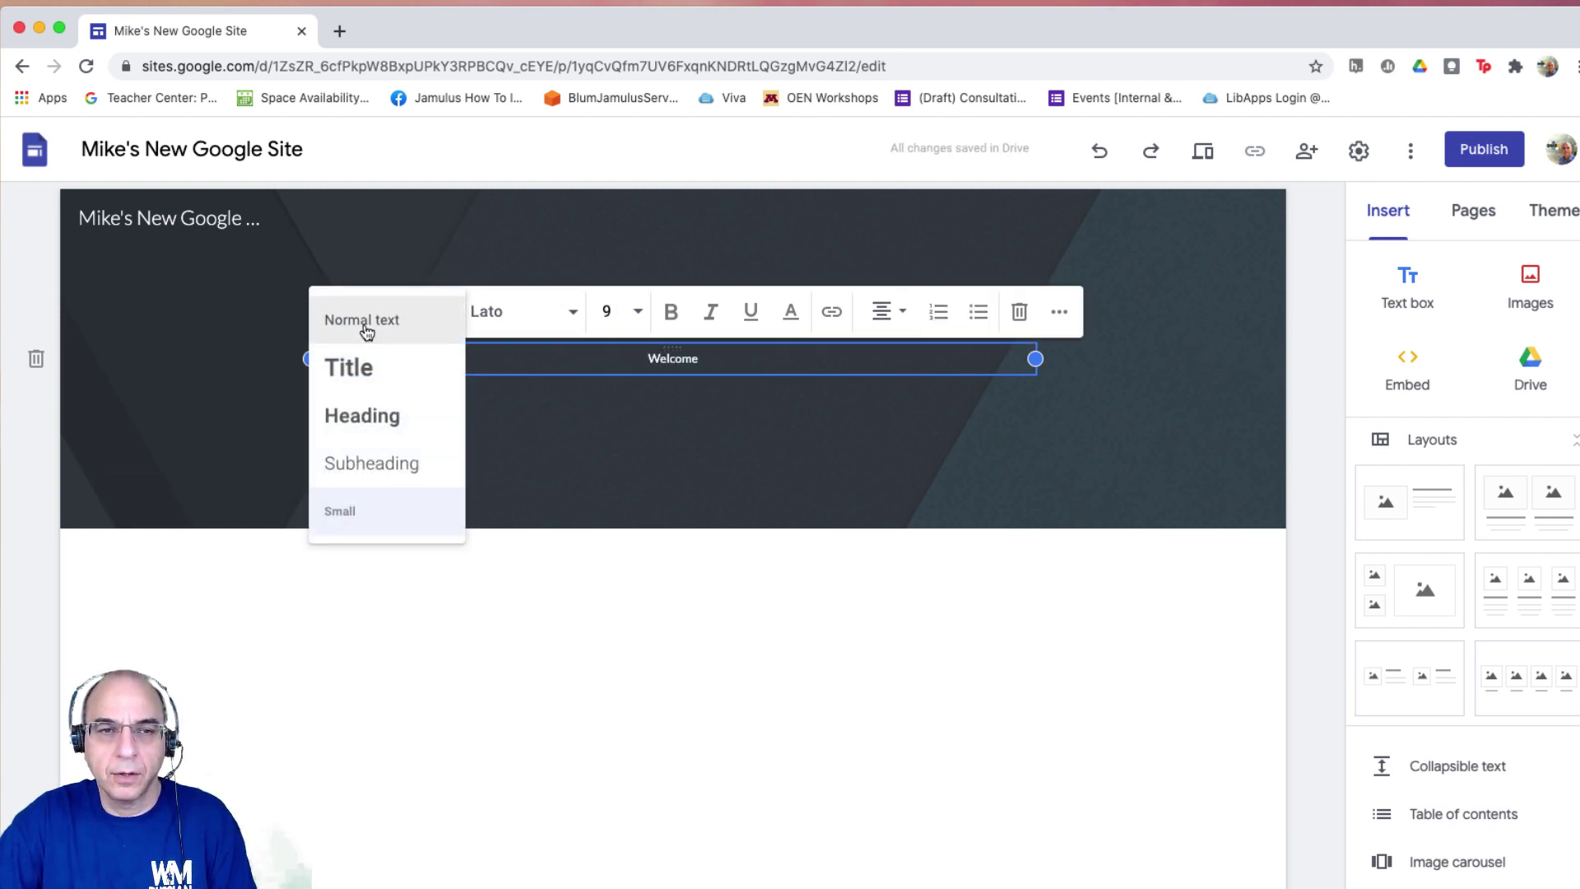
pyautogui.click(363, 322)
pyautogui.click(437, 311)
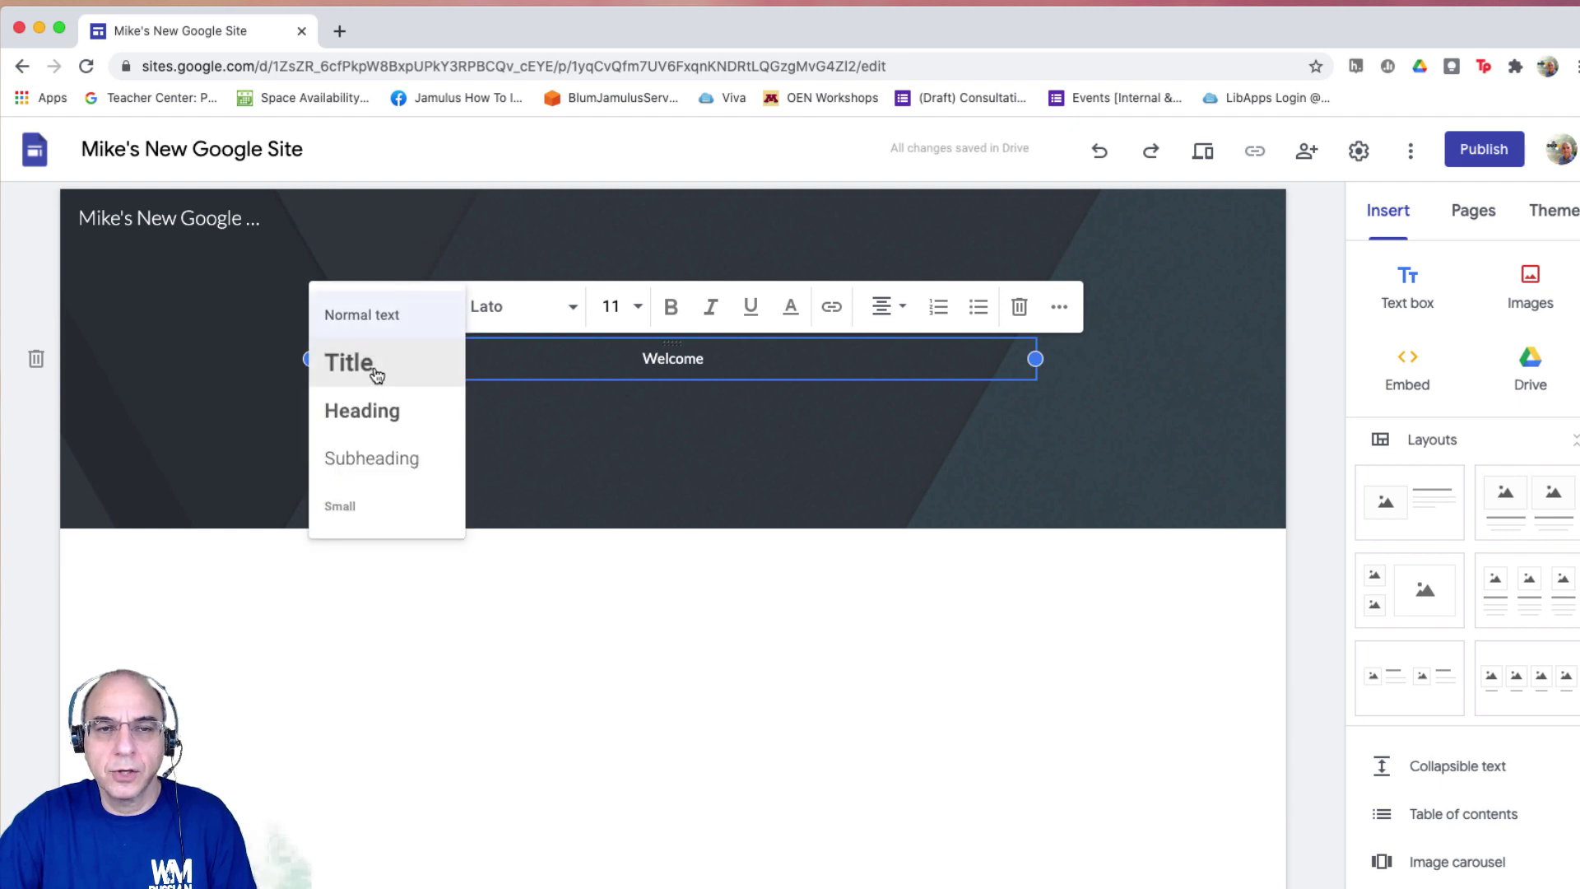
pyautogui.click(375, 364)
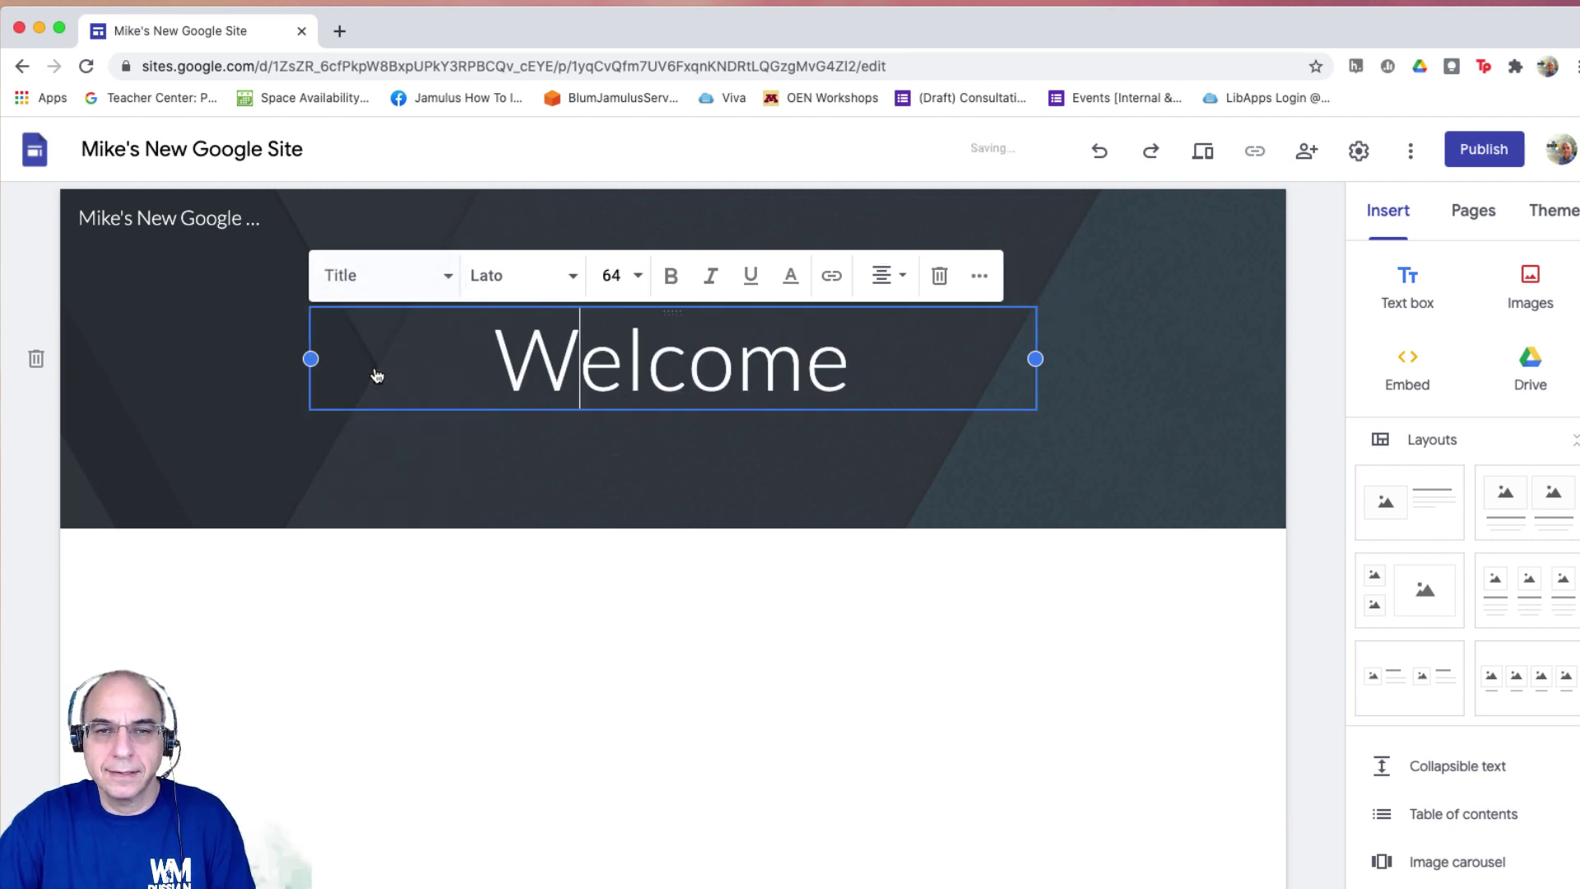
# Step: Change the font of the "Welcome" page title to Gloria Hallelujah
pyautogui.click(574, 279)
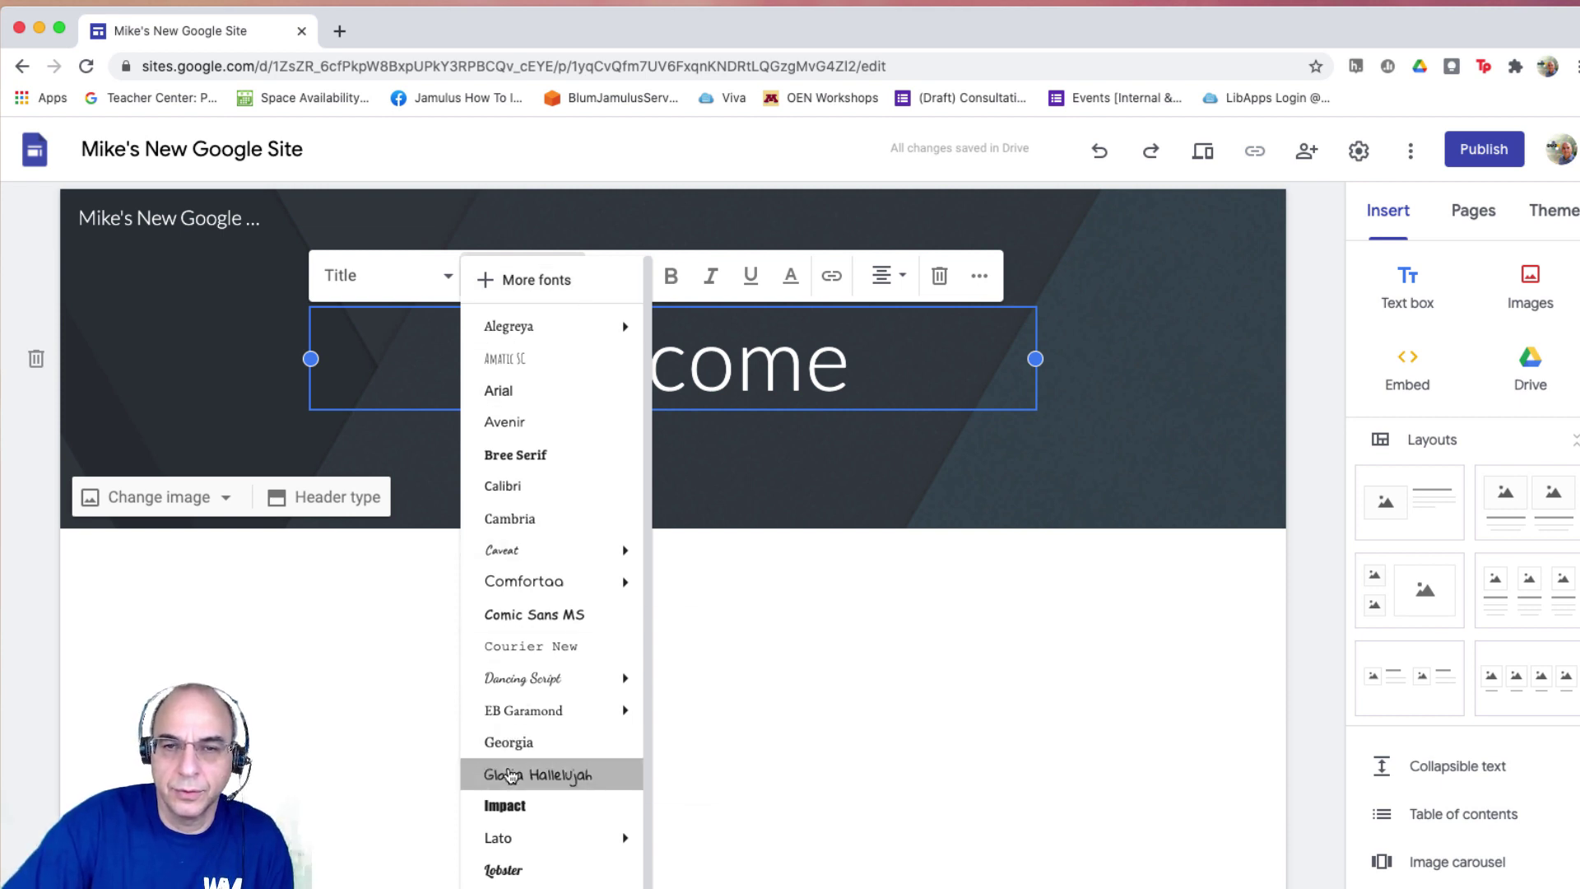
pyautogui.click(510, 776)
pyautogui.moveTo(895, 362); pyautogui.dragTo(490, 362)
pyautogui.click(573, 277)
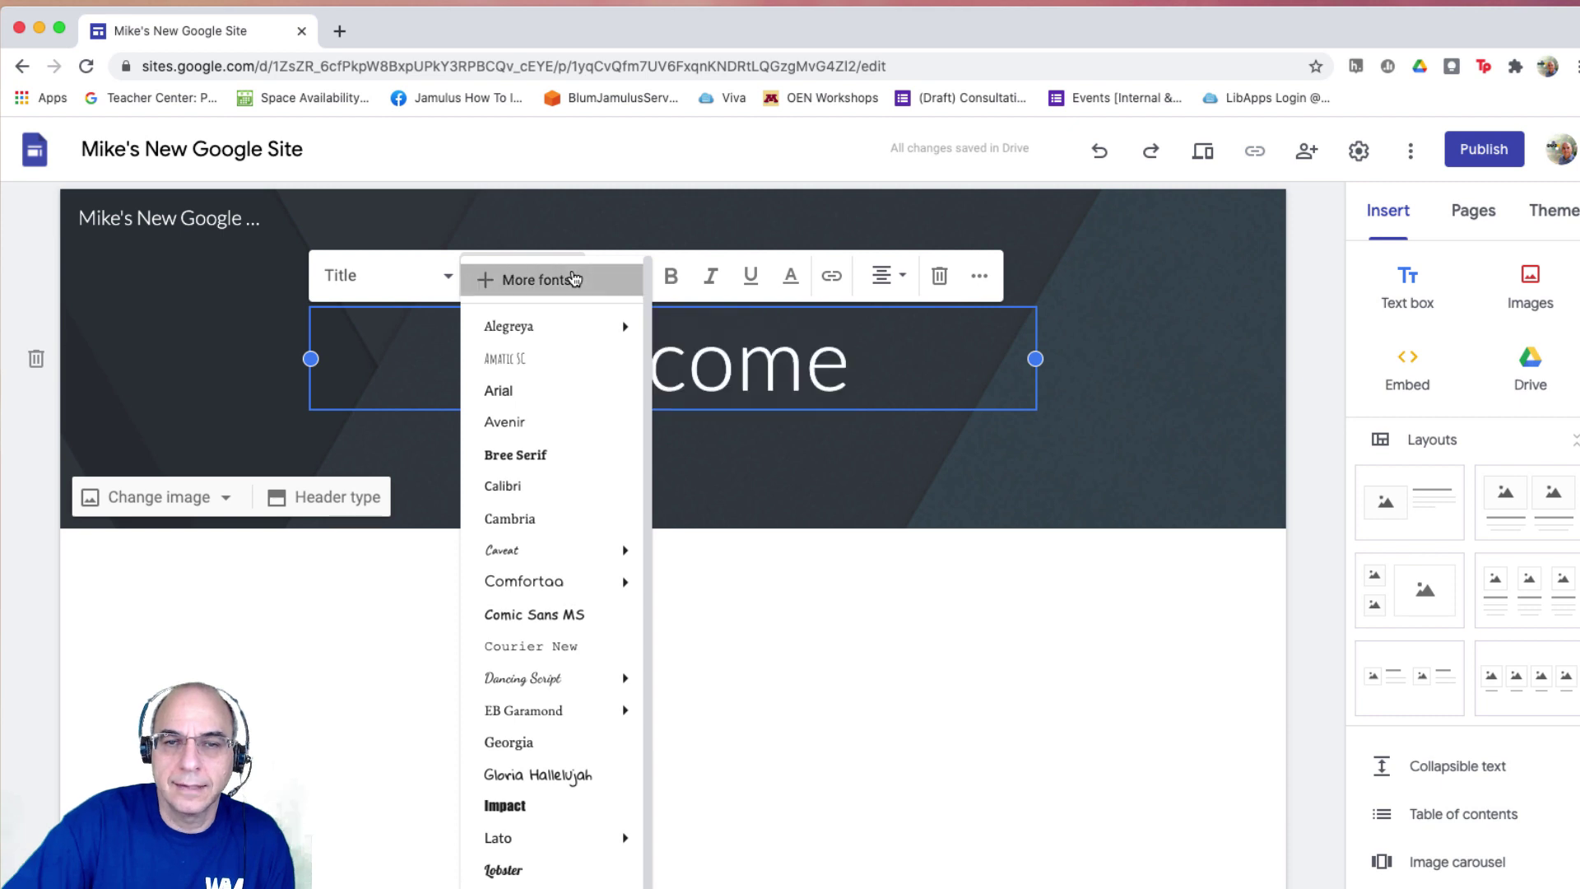
pyautogui.click(574, 279)
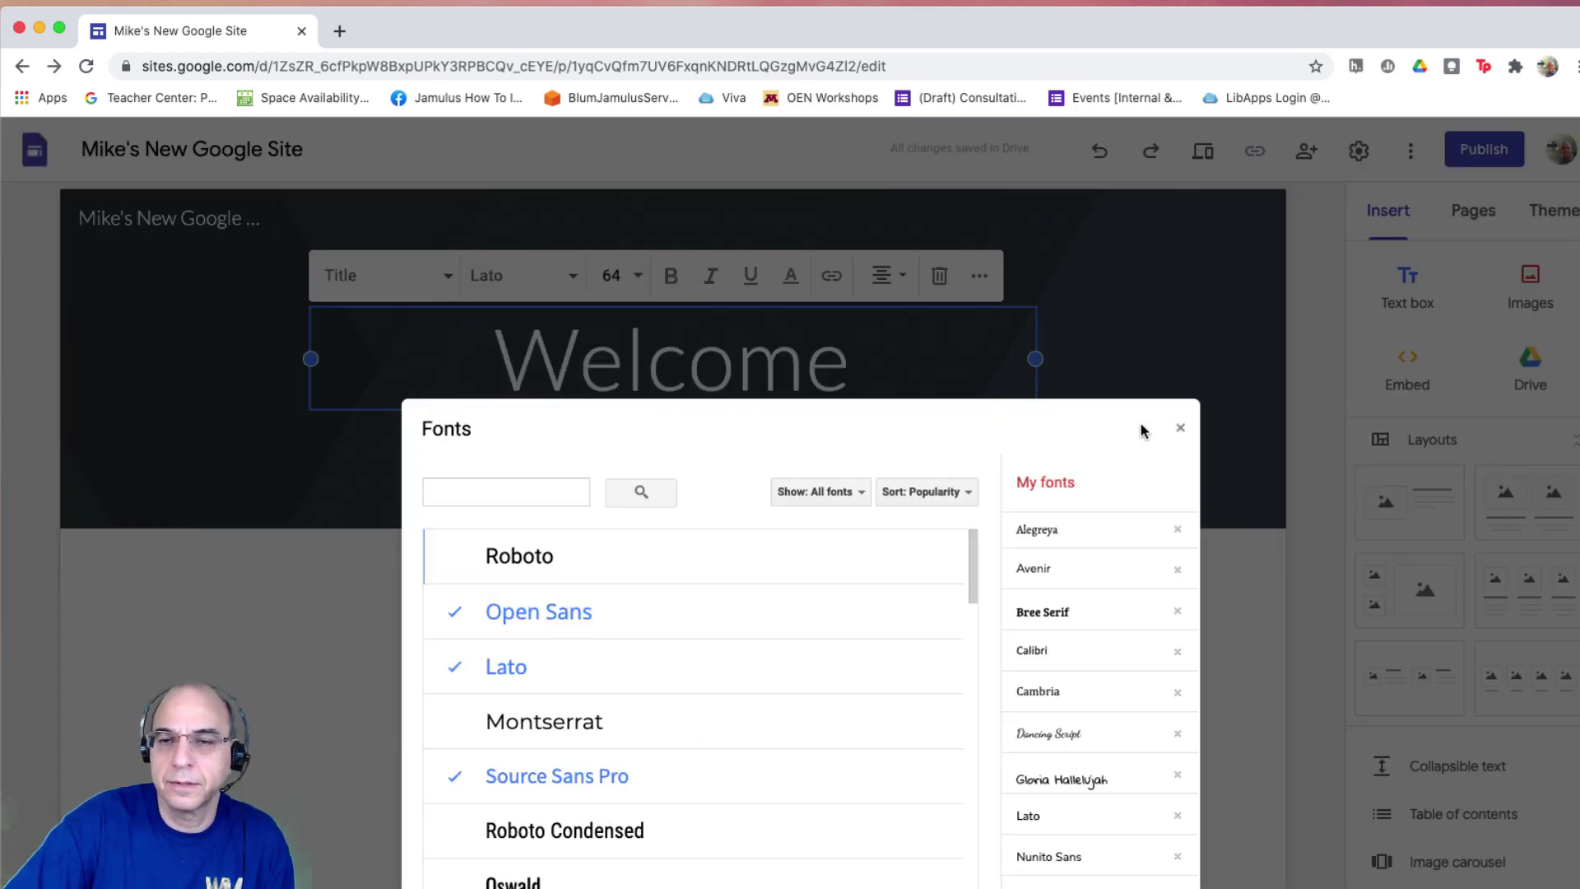
pyautogui.click(1180, 428)
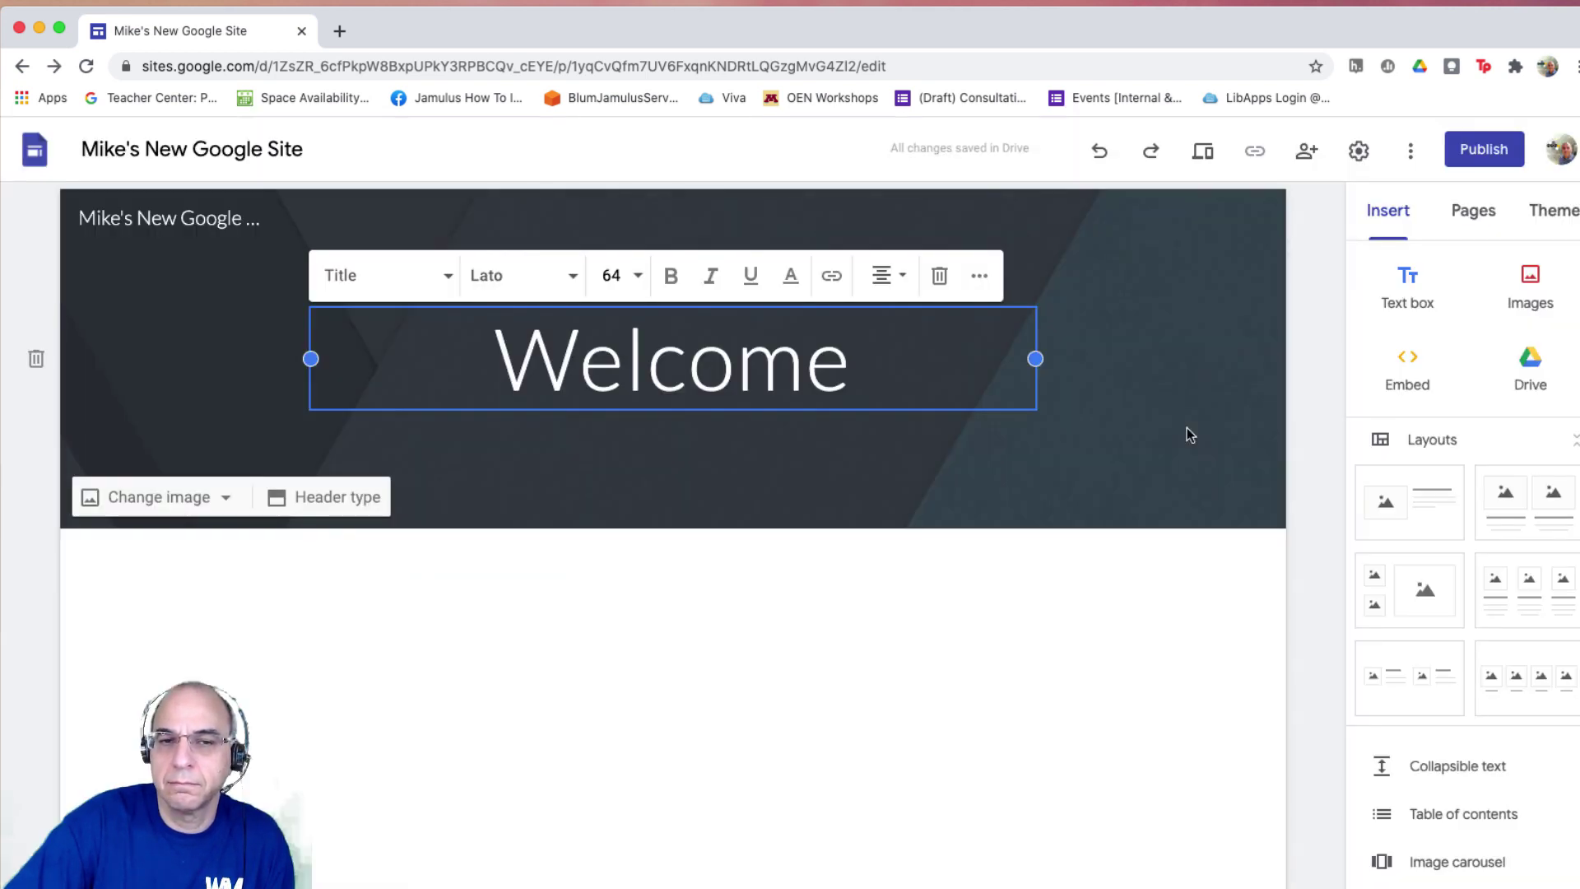
pyautogui.click(575, 277)
pyautogui.moveTo(517, 577)
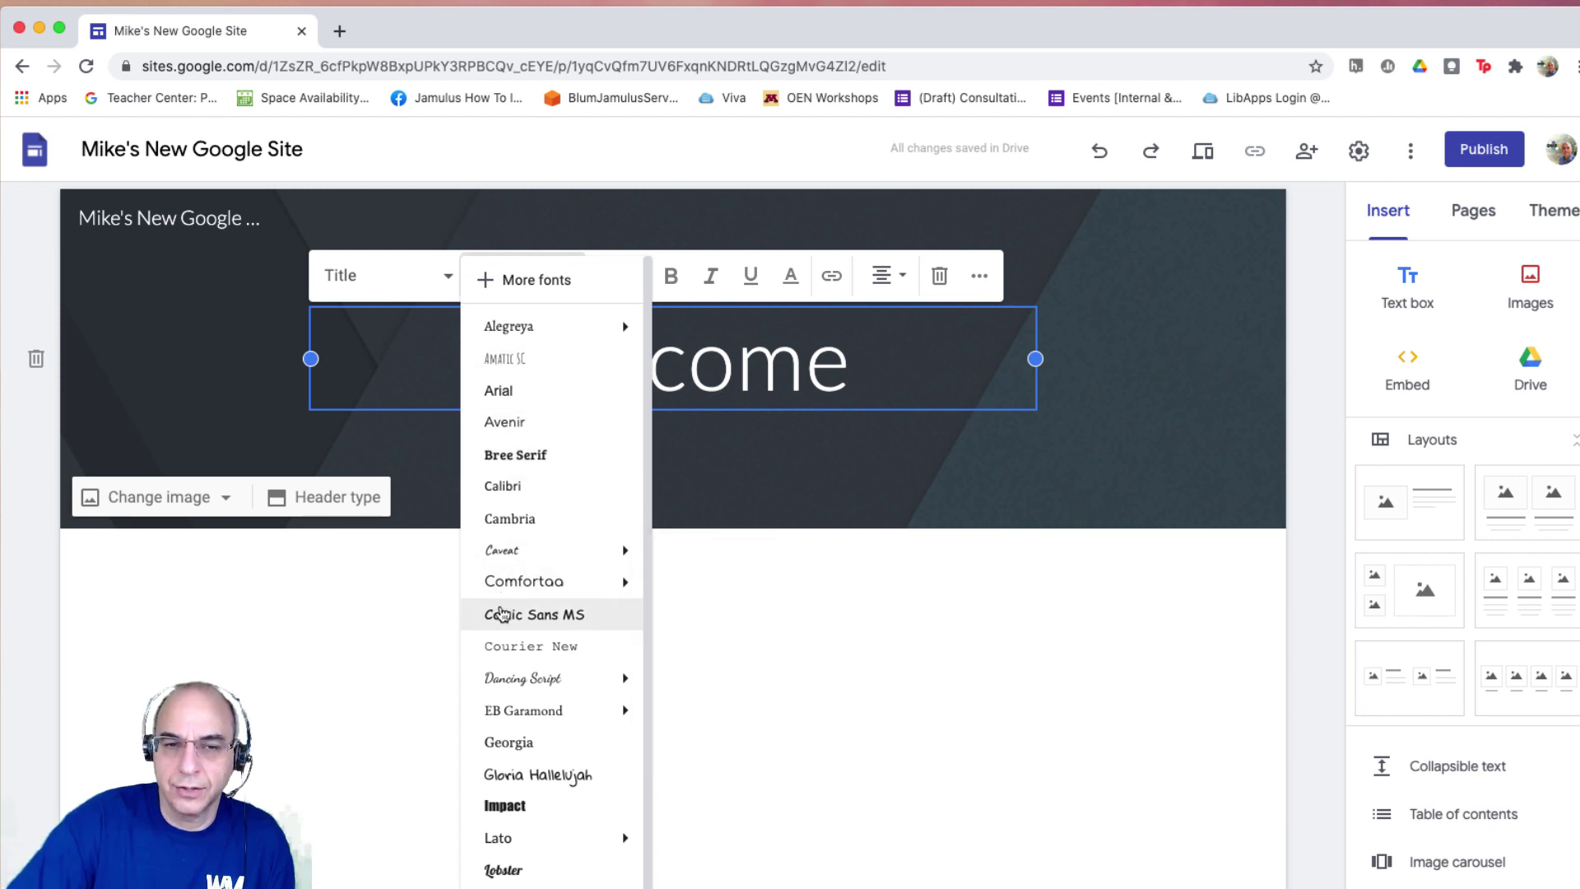
pyautogui.click(510, 778)
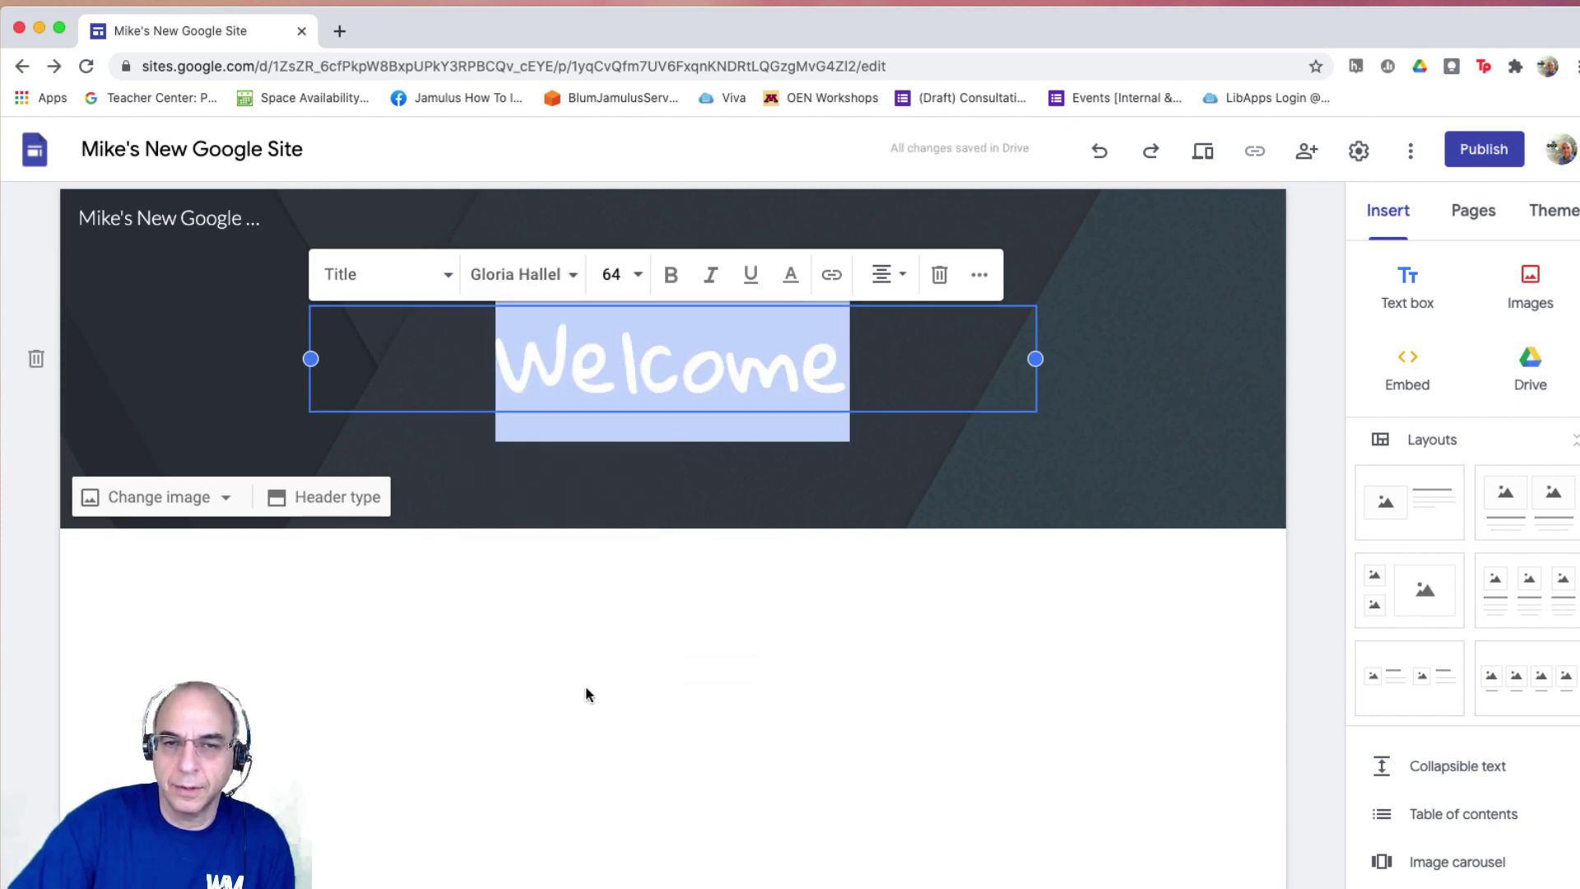
pyautogui.click(968, 373)
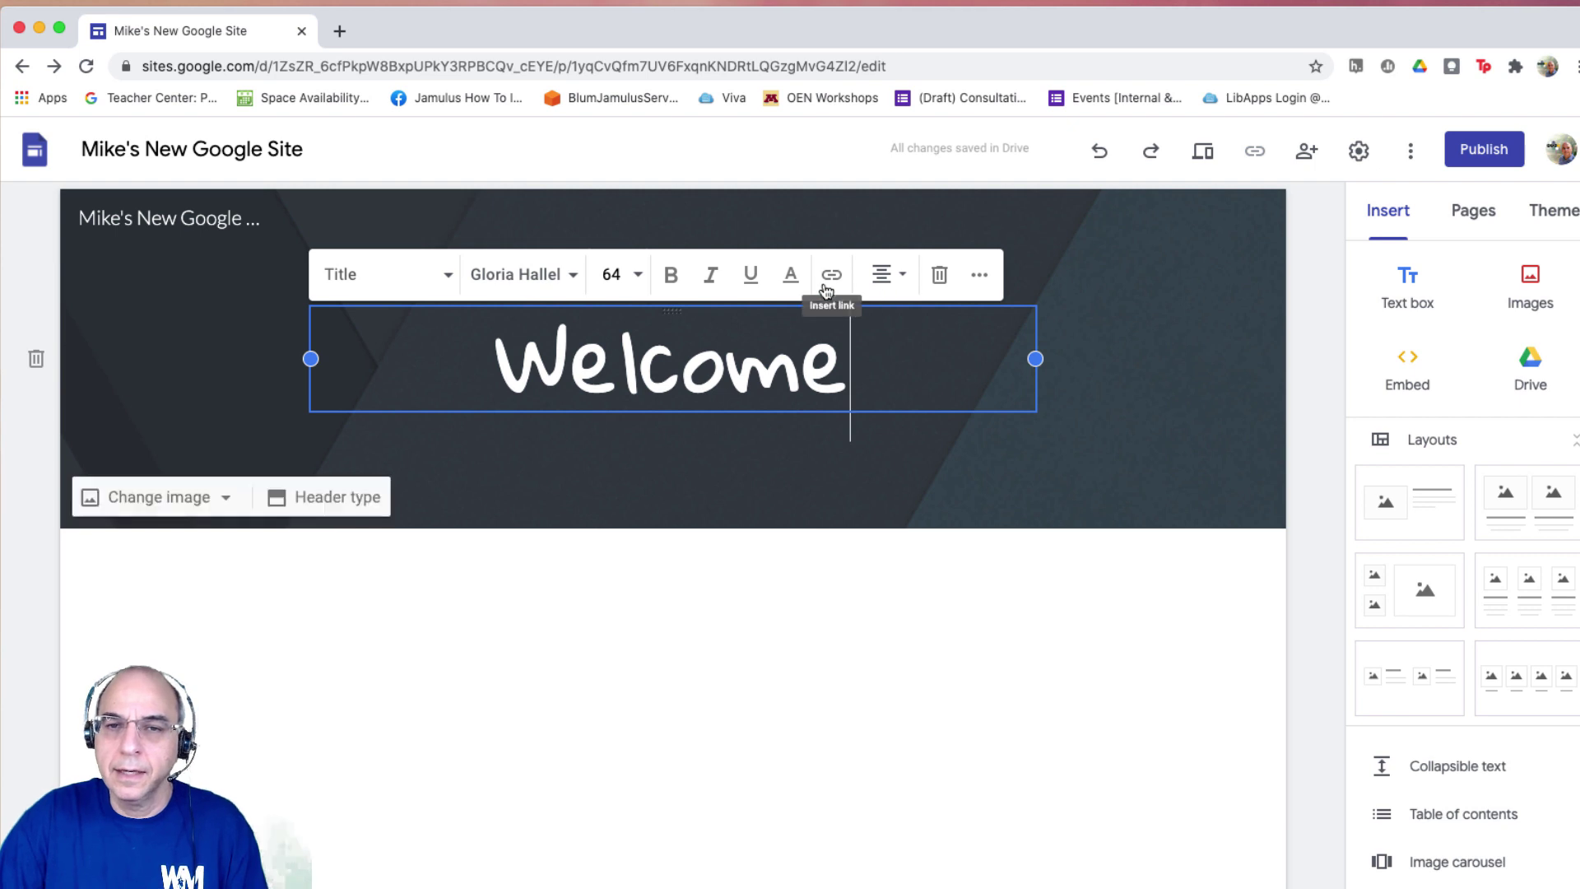
# Step: Check the link dialog and the additional formatting options for the "Welcome" title without applying anything
pyautogui.moveTo(846, 367); pyautogui.dragTo(455, 363)
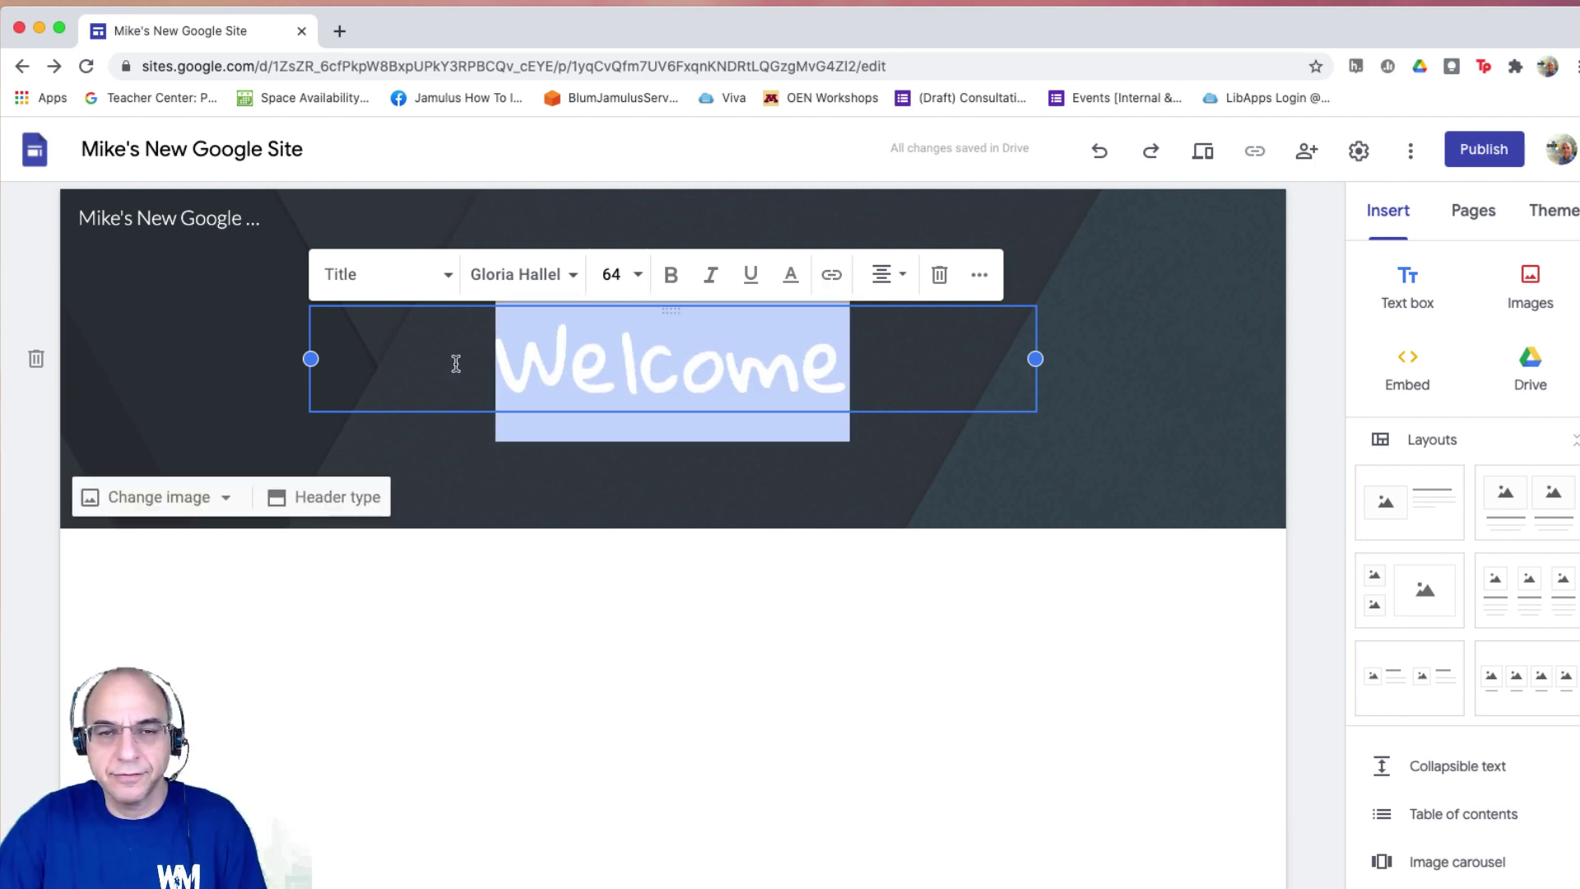
pyautogui.click(832, 275)
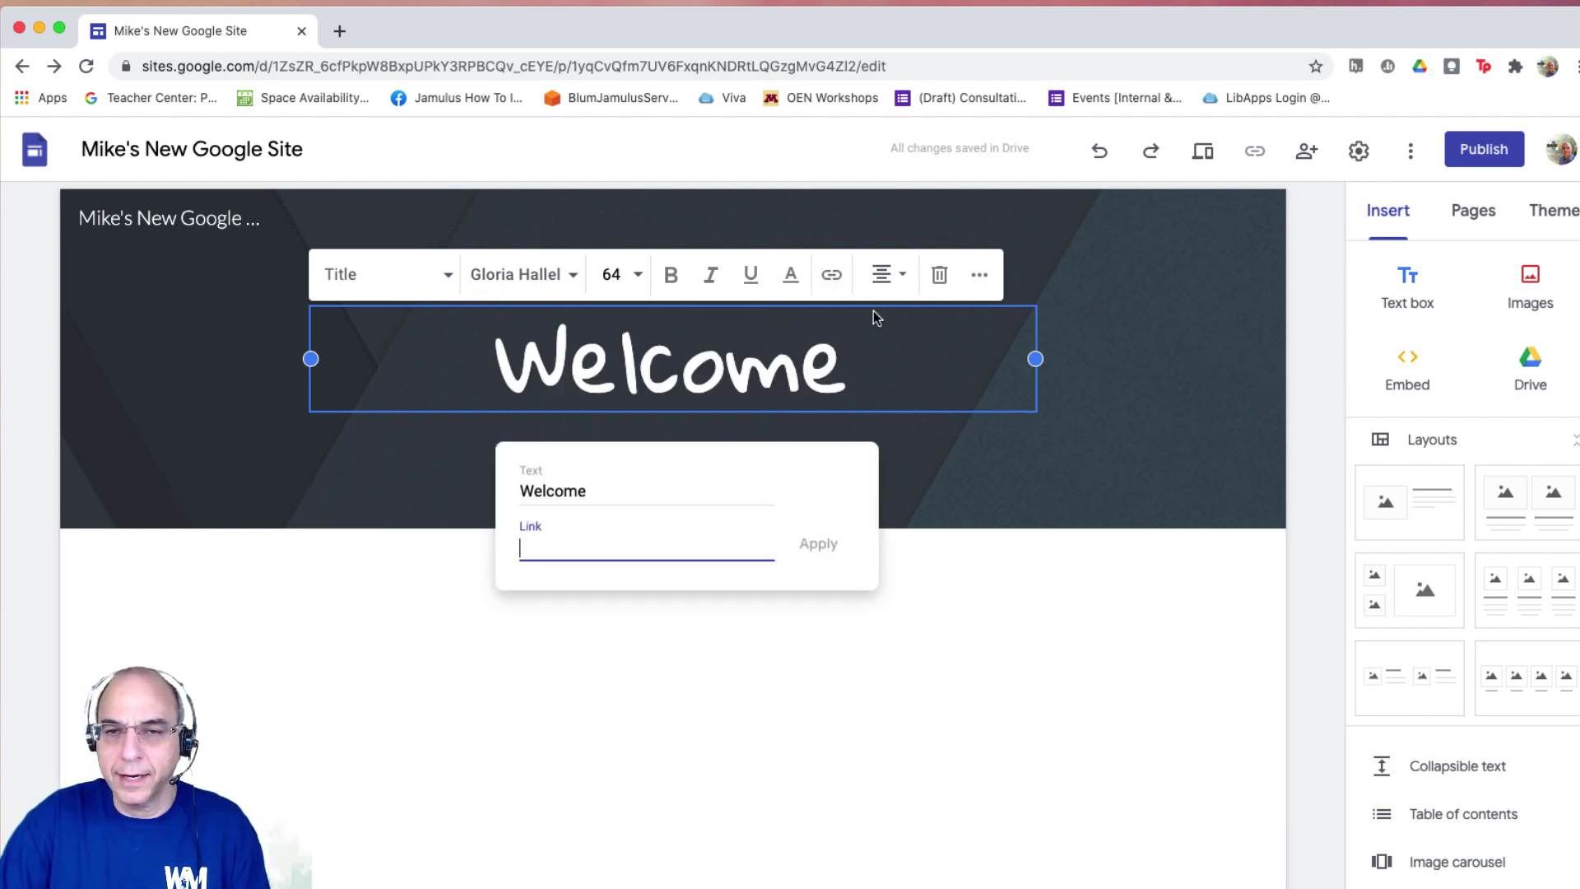
pyautogui.press('Escape')
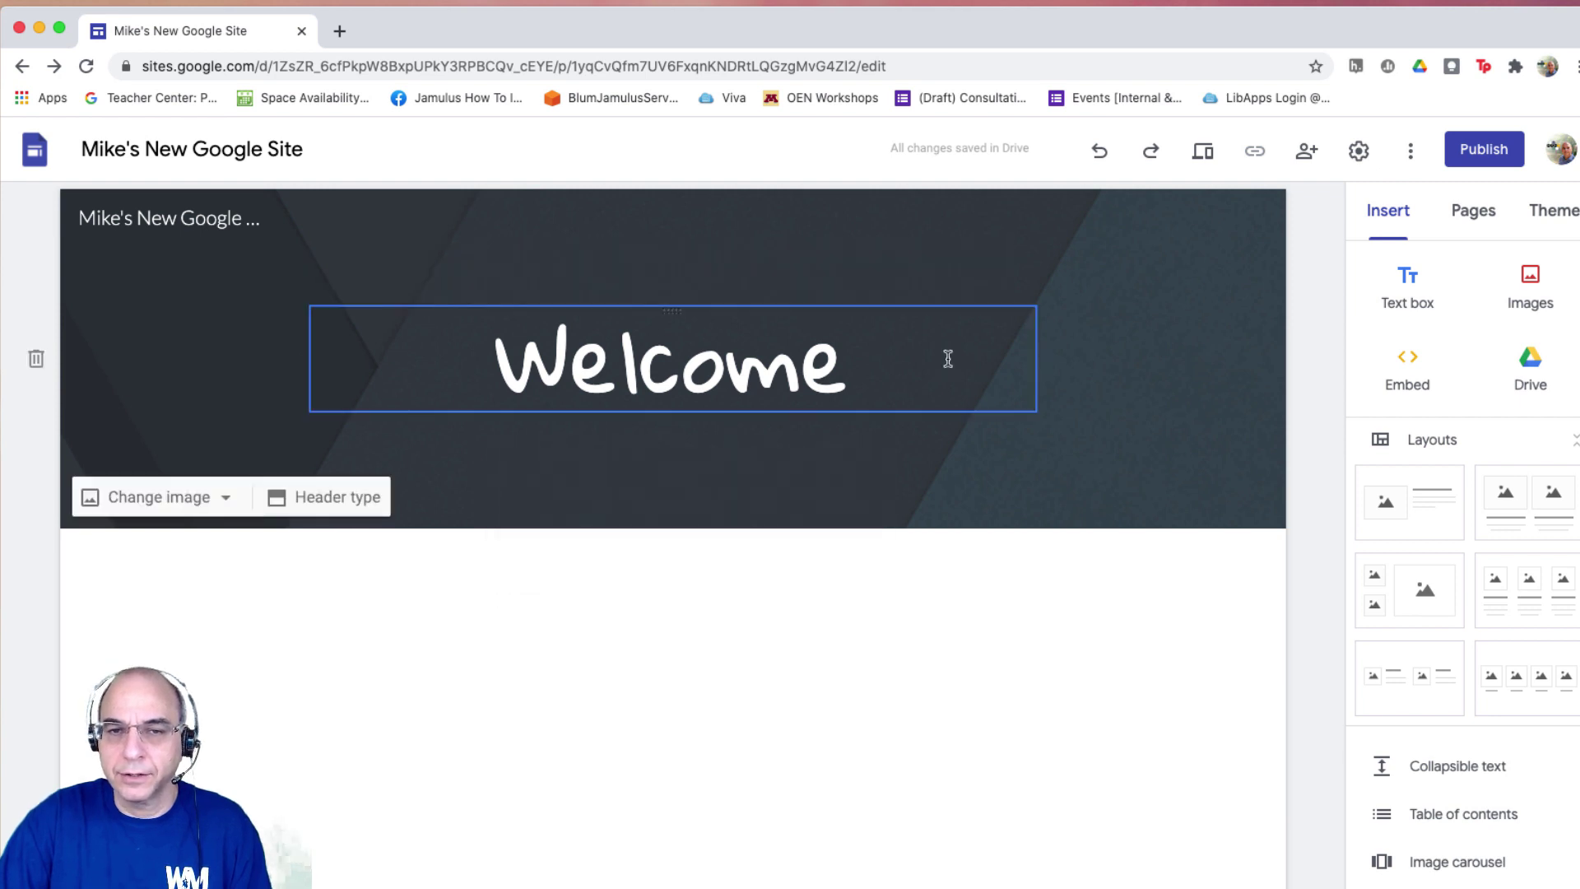
pyautogui.click(873, 370)
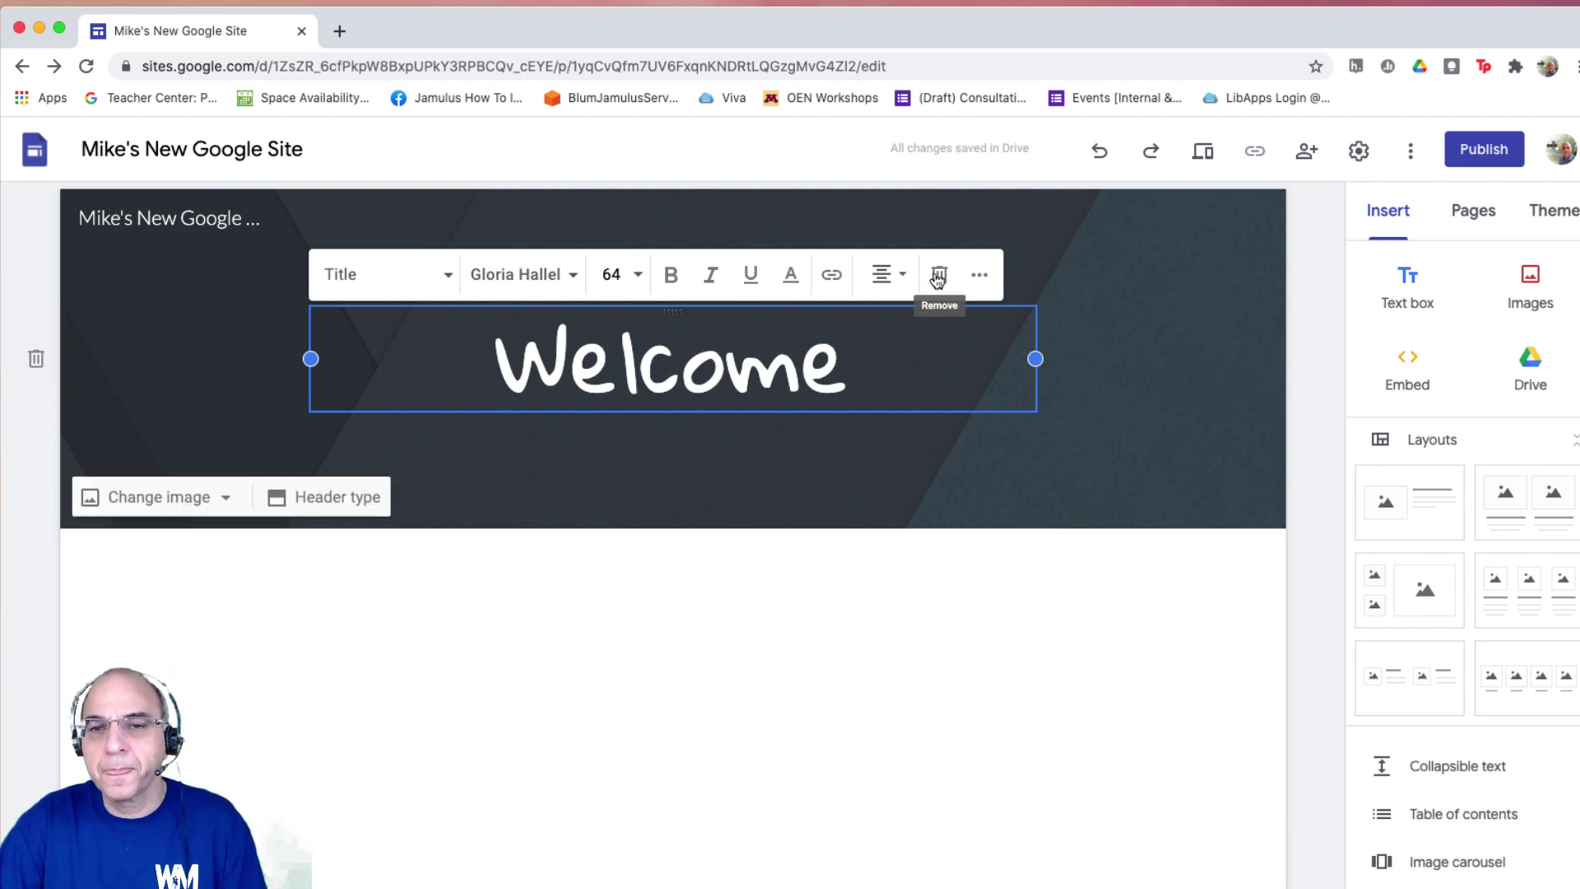
pyautogui.click(980, 279)
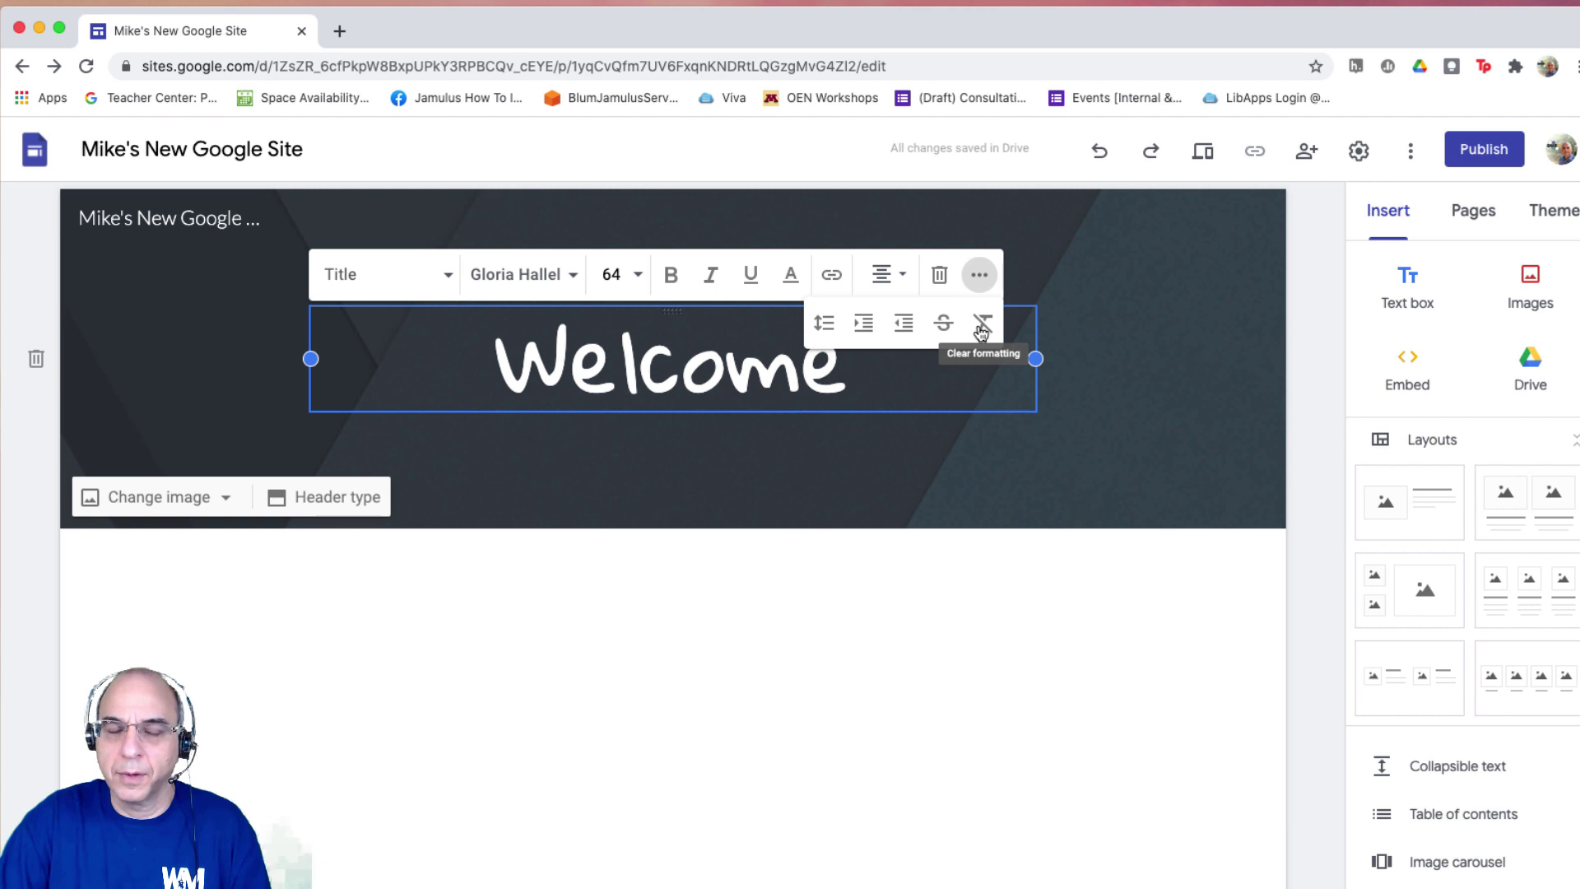
pyautogui.click(1126, 320)
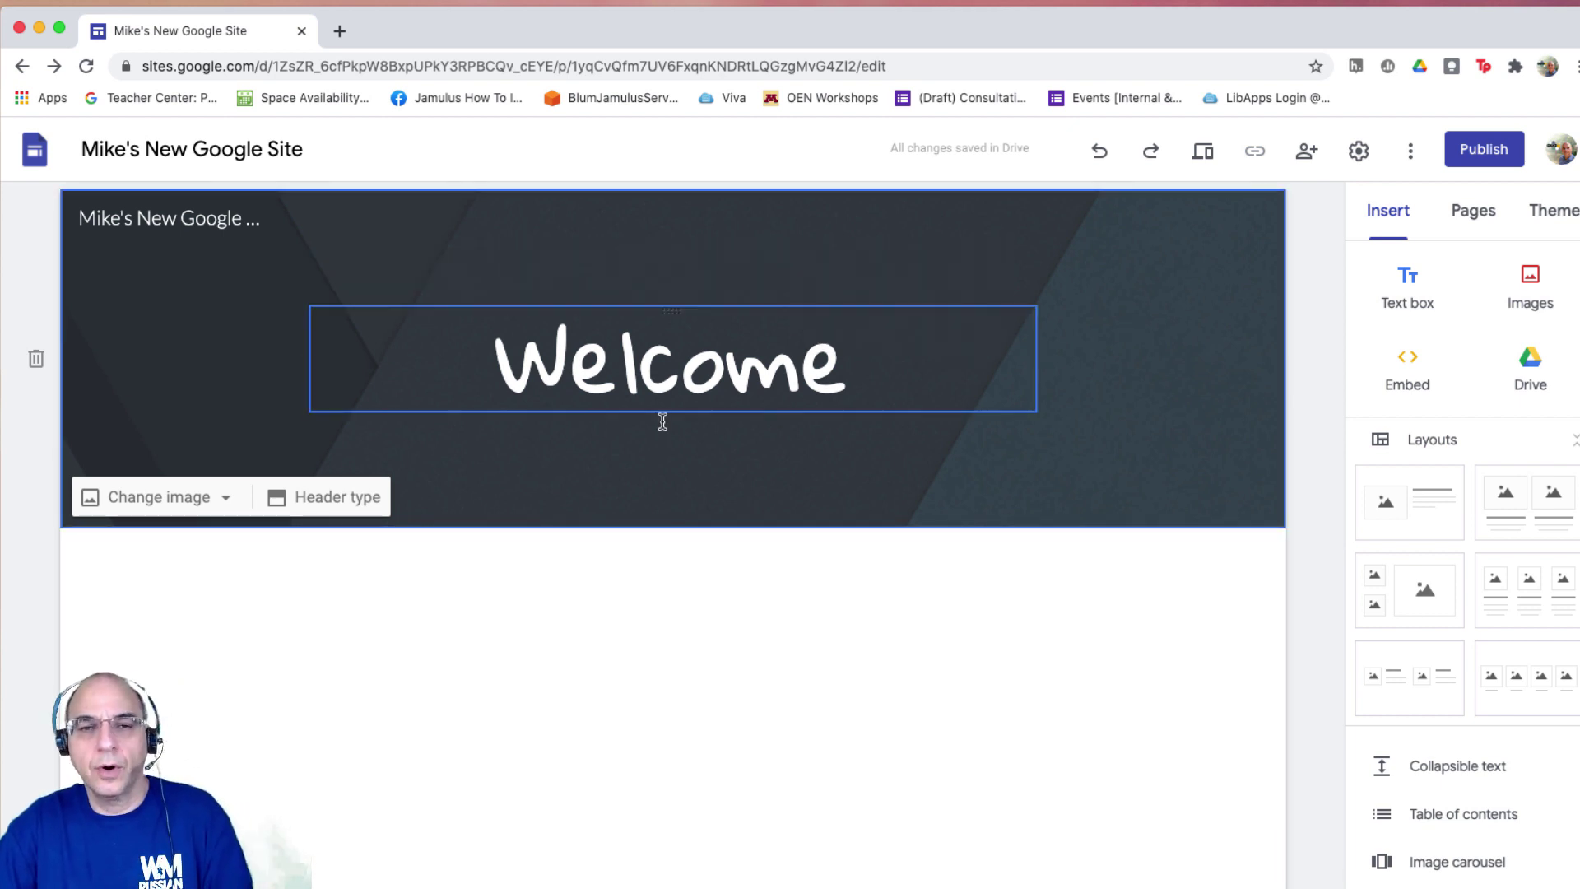
# Step: Try several widths for the "Welcome" title box and leave it spanning roughly the left half of the header
pyautogui.click(673, 384)
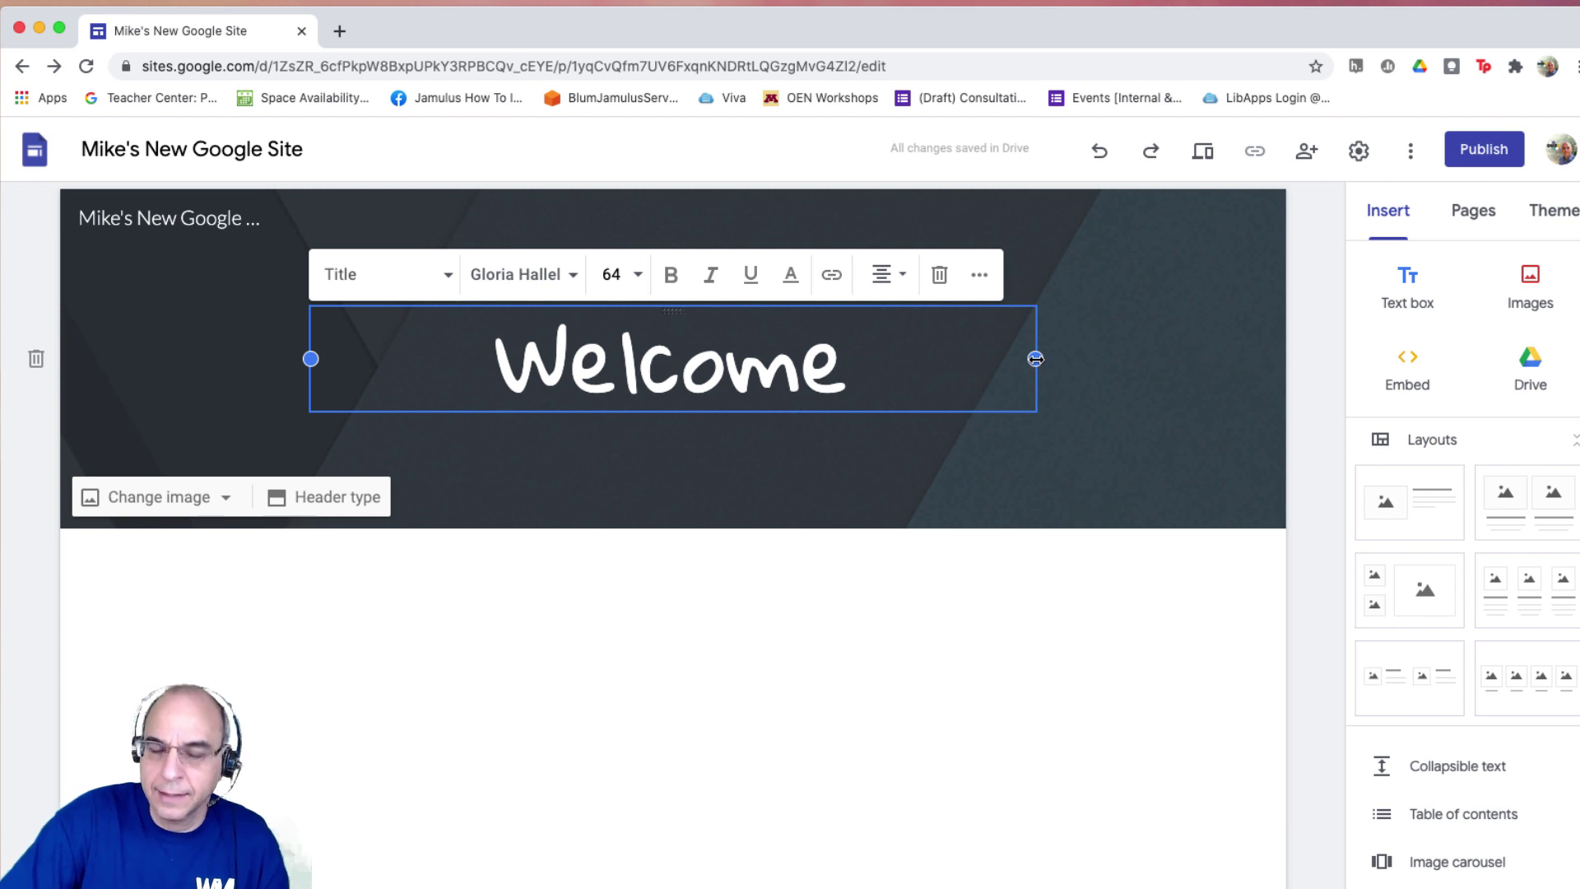
pyautogui.moveTo(1035, 359); pyautogui.dragTo(1225, 359)
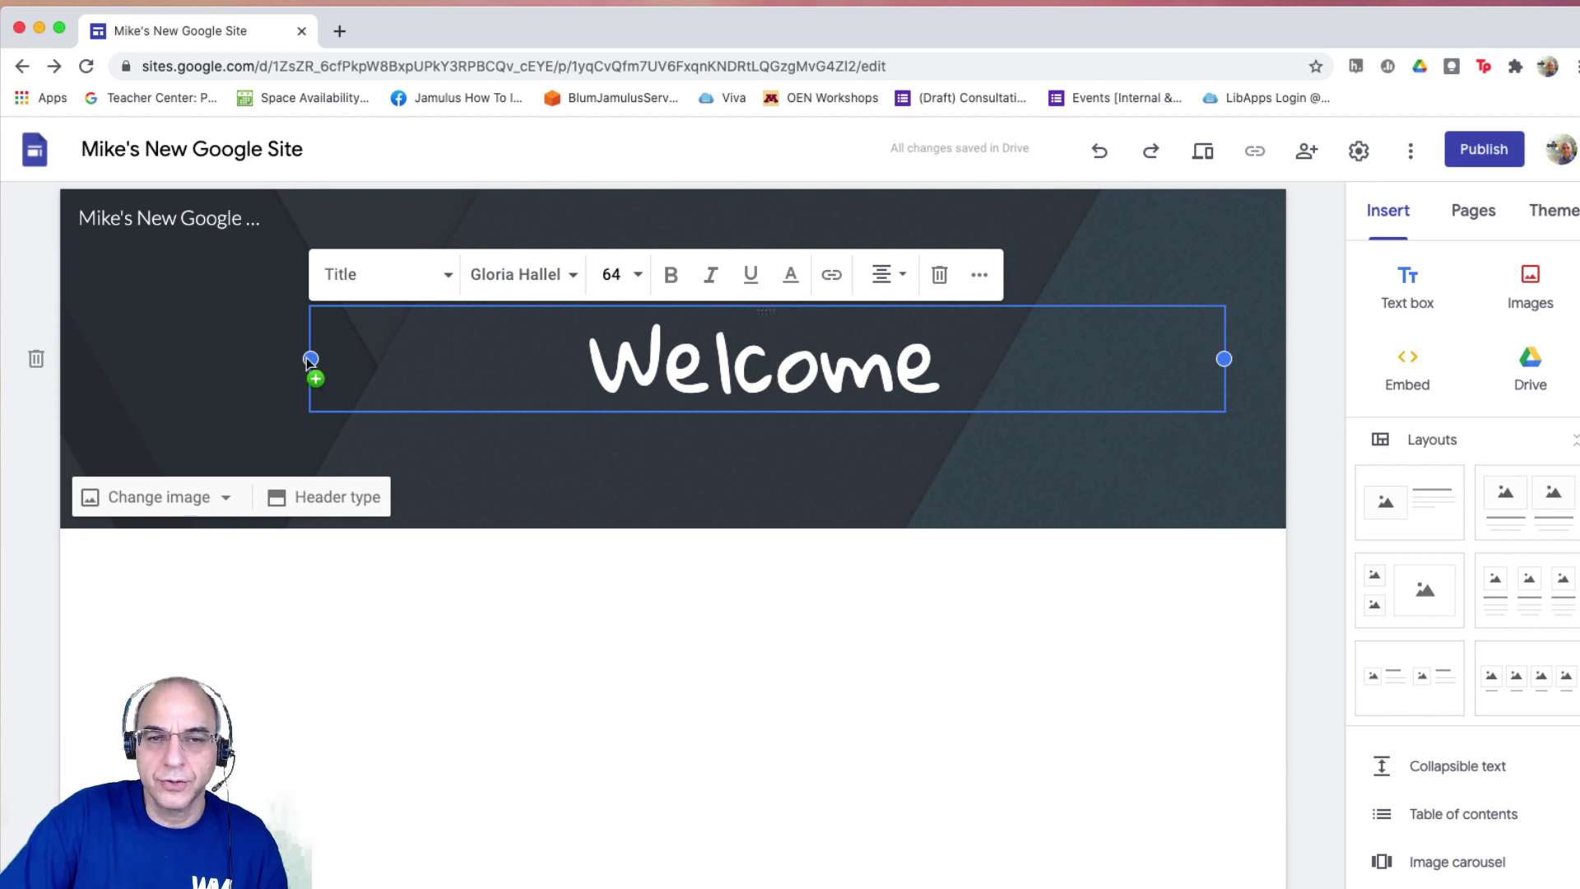
pyautogui.moveTo(312, 359); pyautogui.dragTo(687, 359)
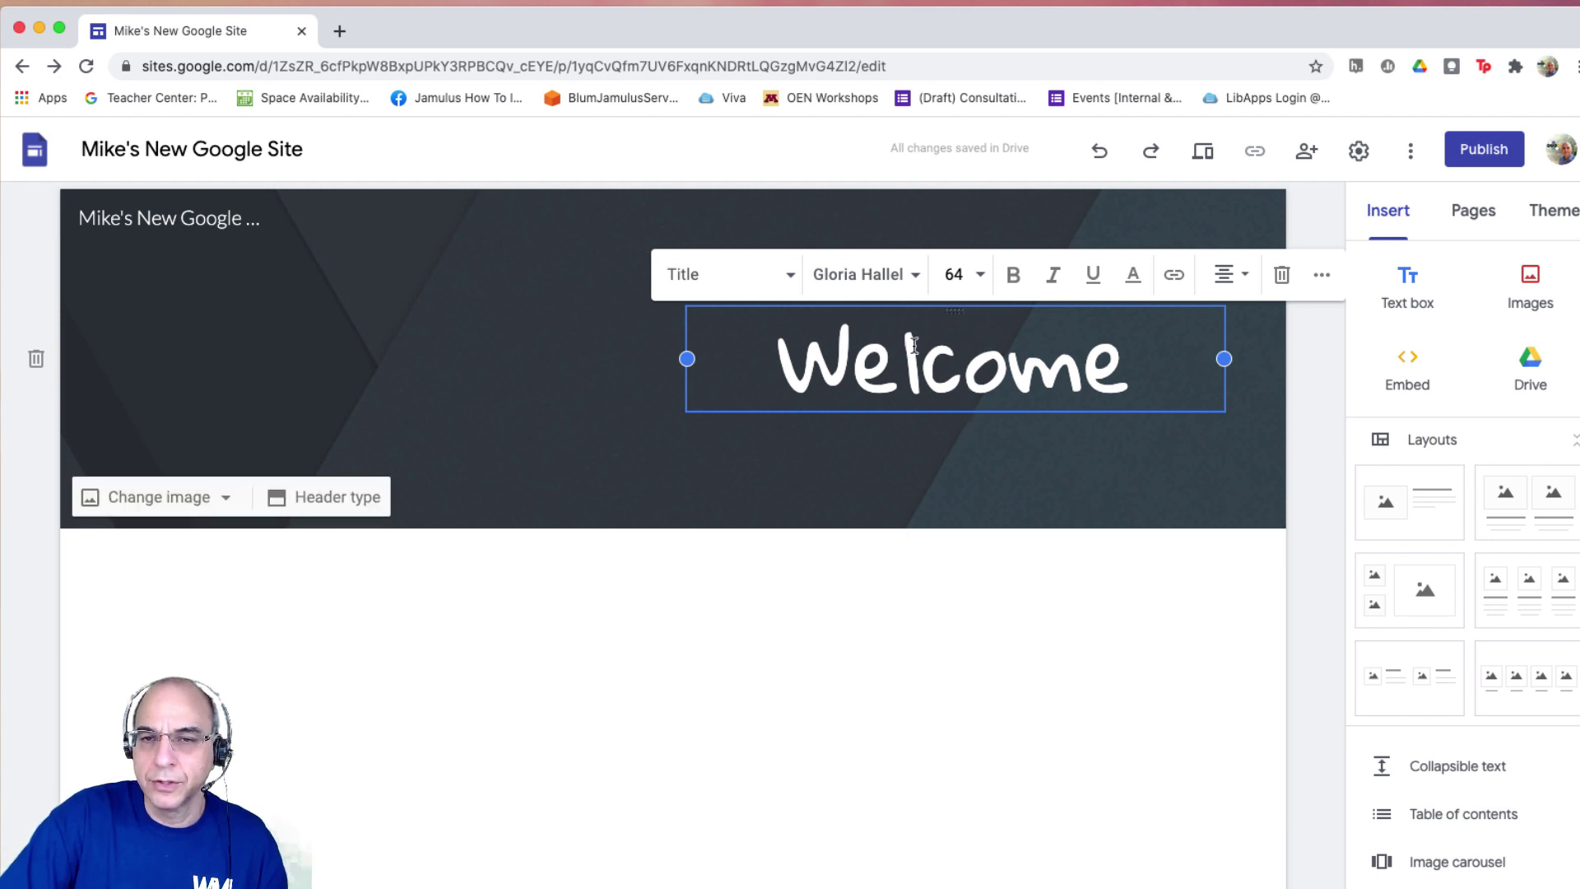
pyautogui.moveTo(687, 359); pyautogui.dragTo(122, 359)
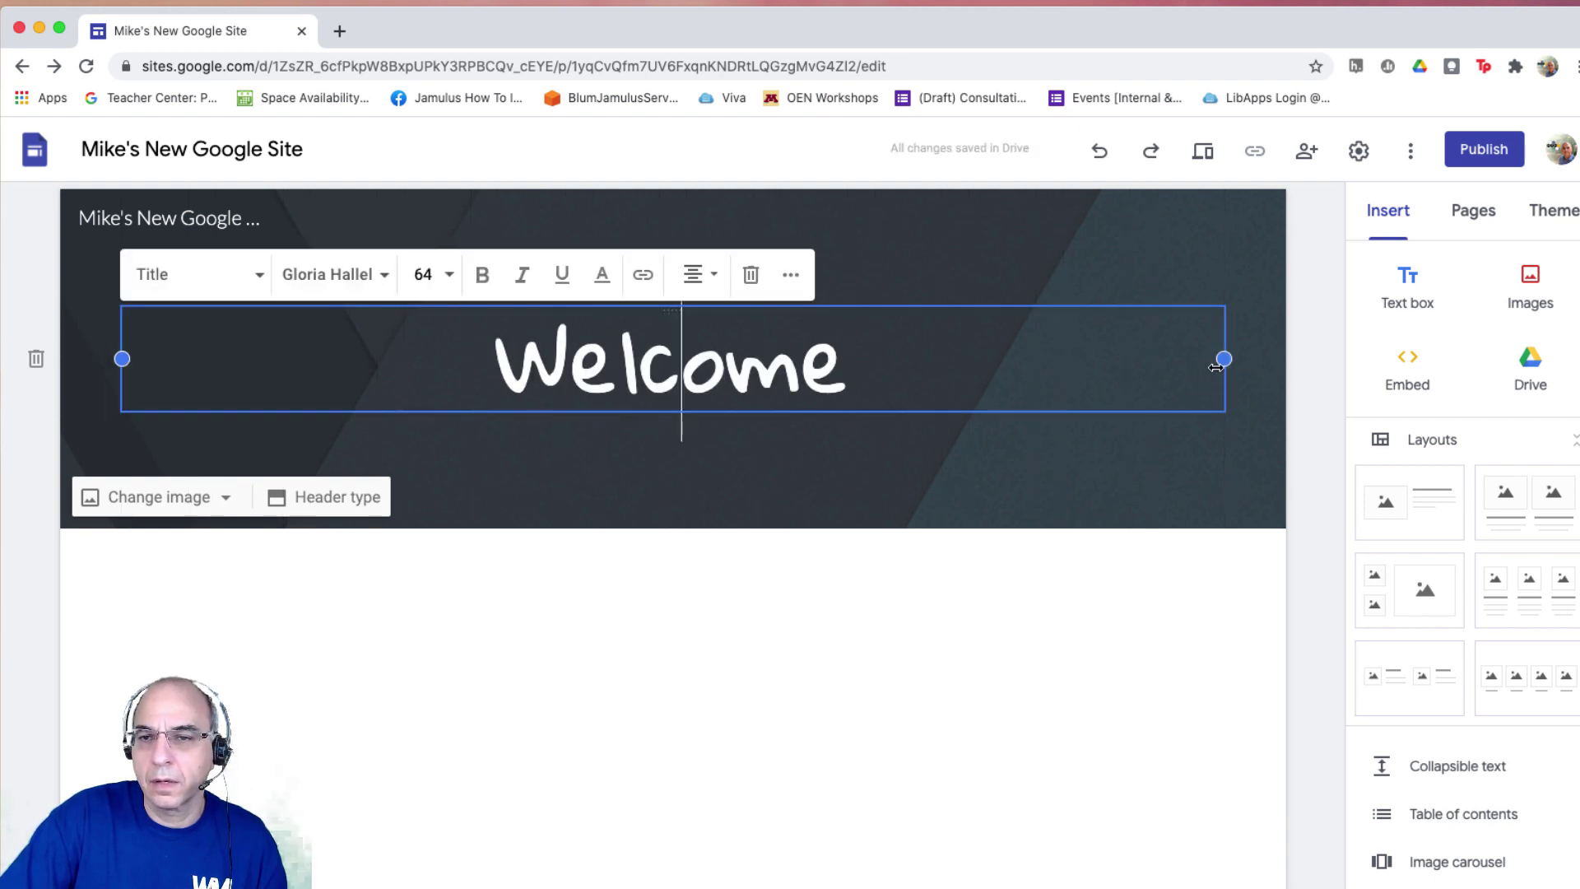
pyautogui.moveTo(1223, 359); pyautogui.dragTo(754, 367)
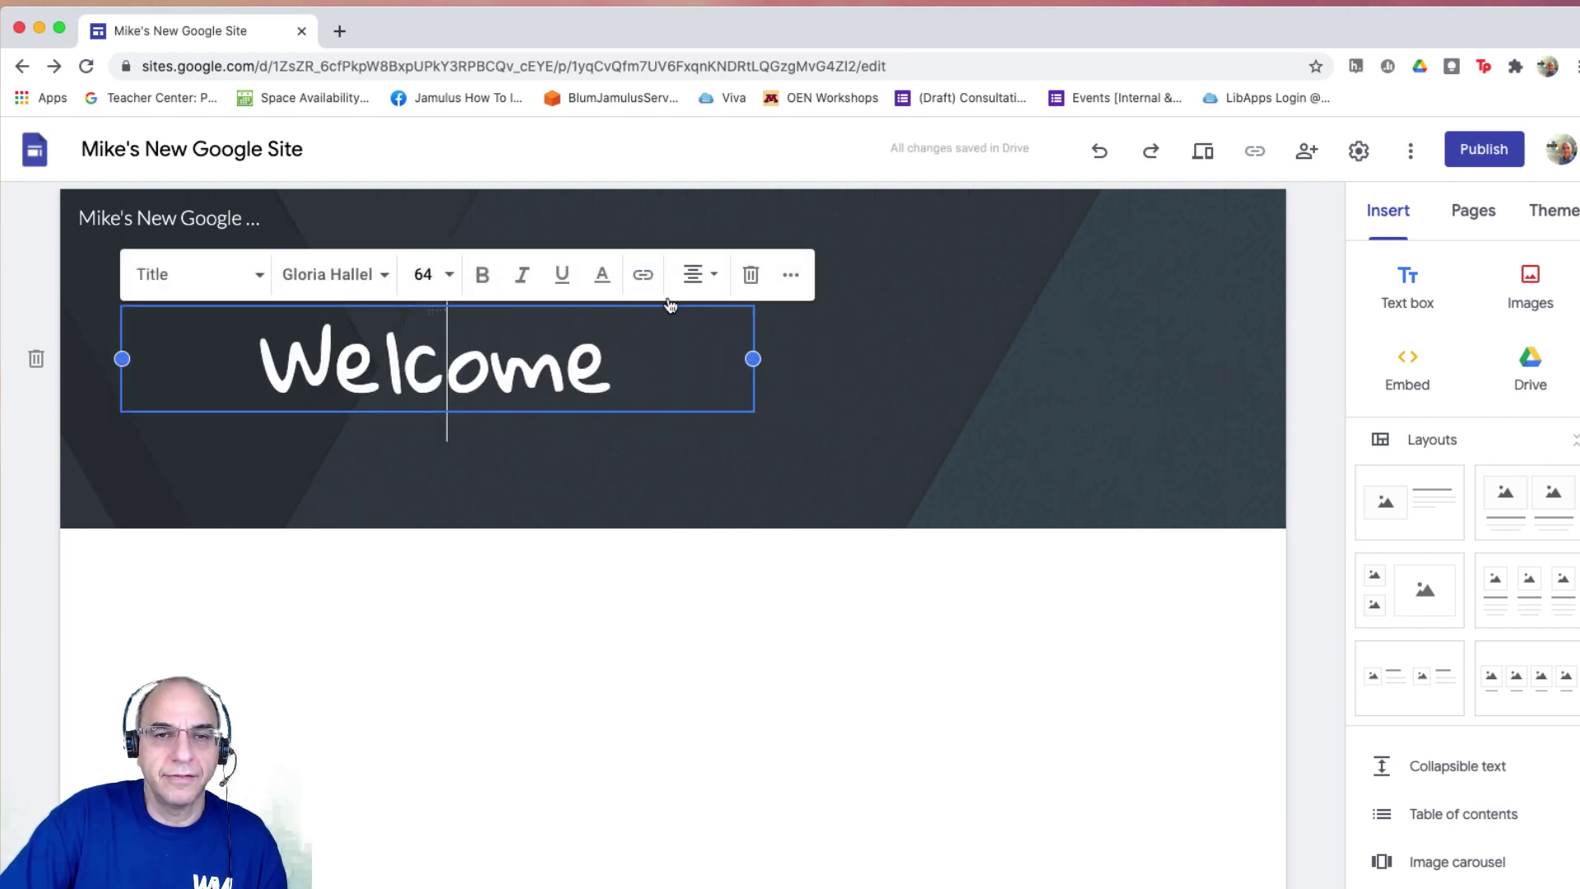
# Step: Left-align the "Welcome" title within its text box
pyautogui.click(719, 283)
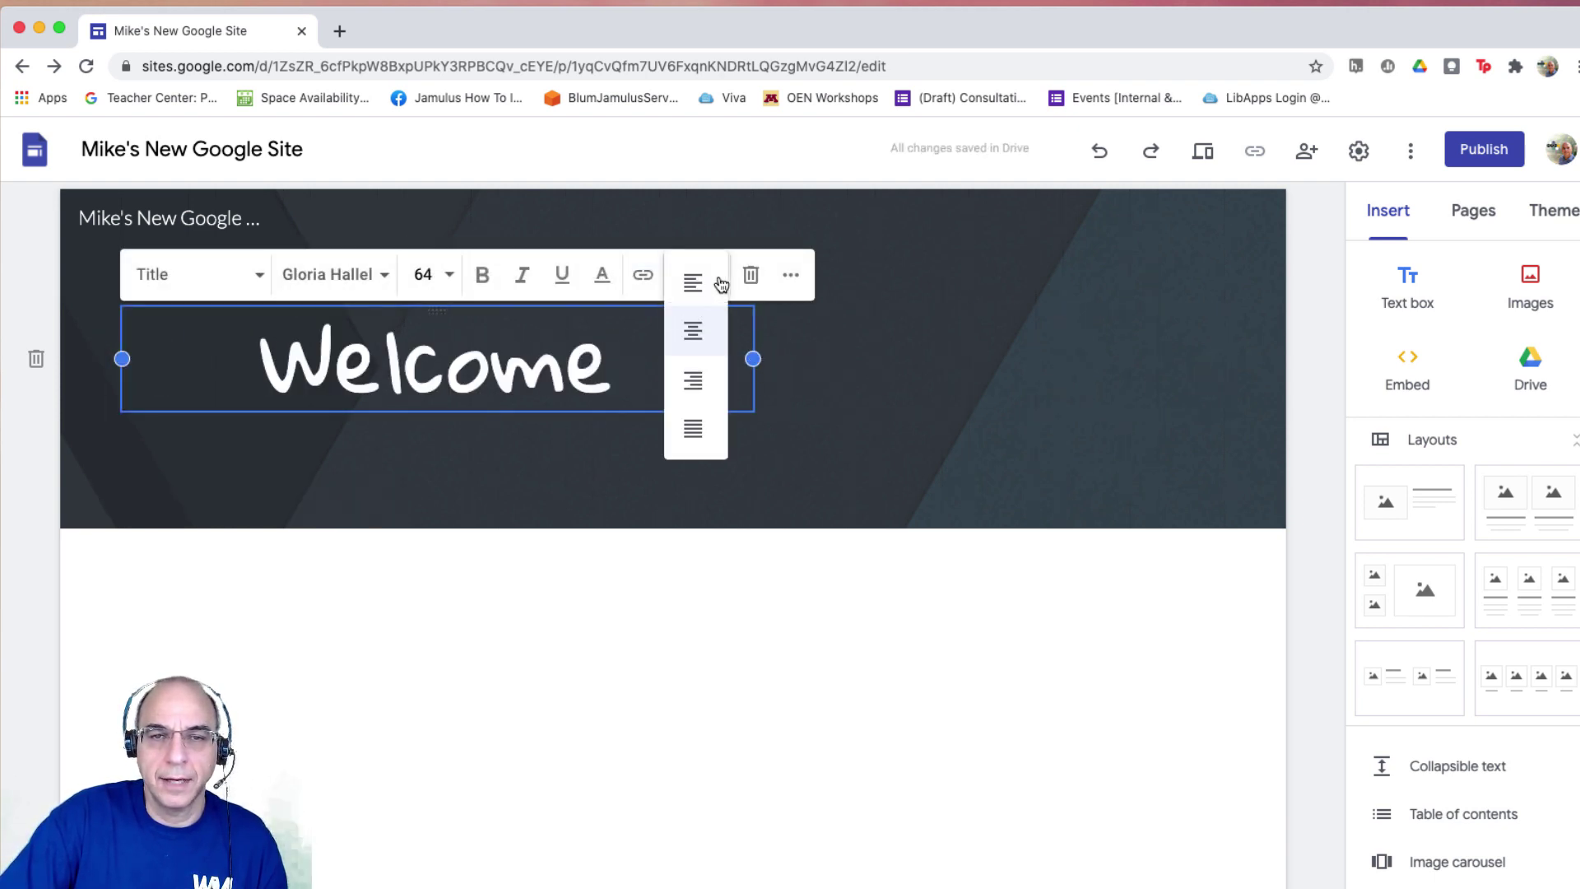
pyautogui.click(708, 285)
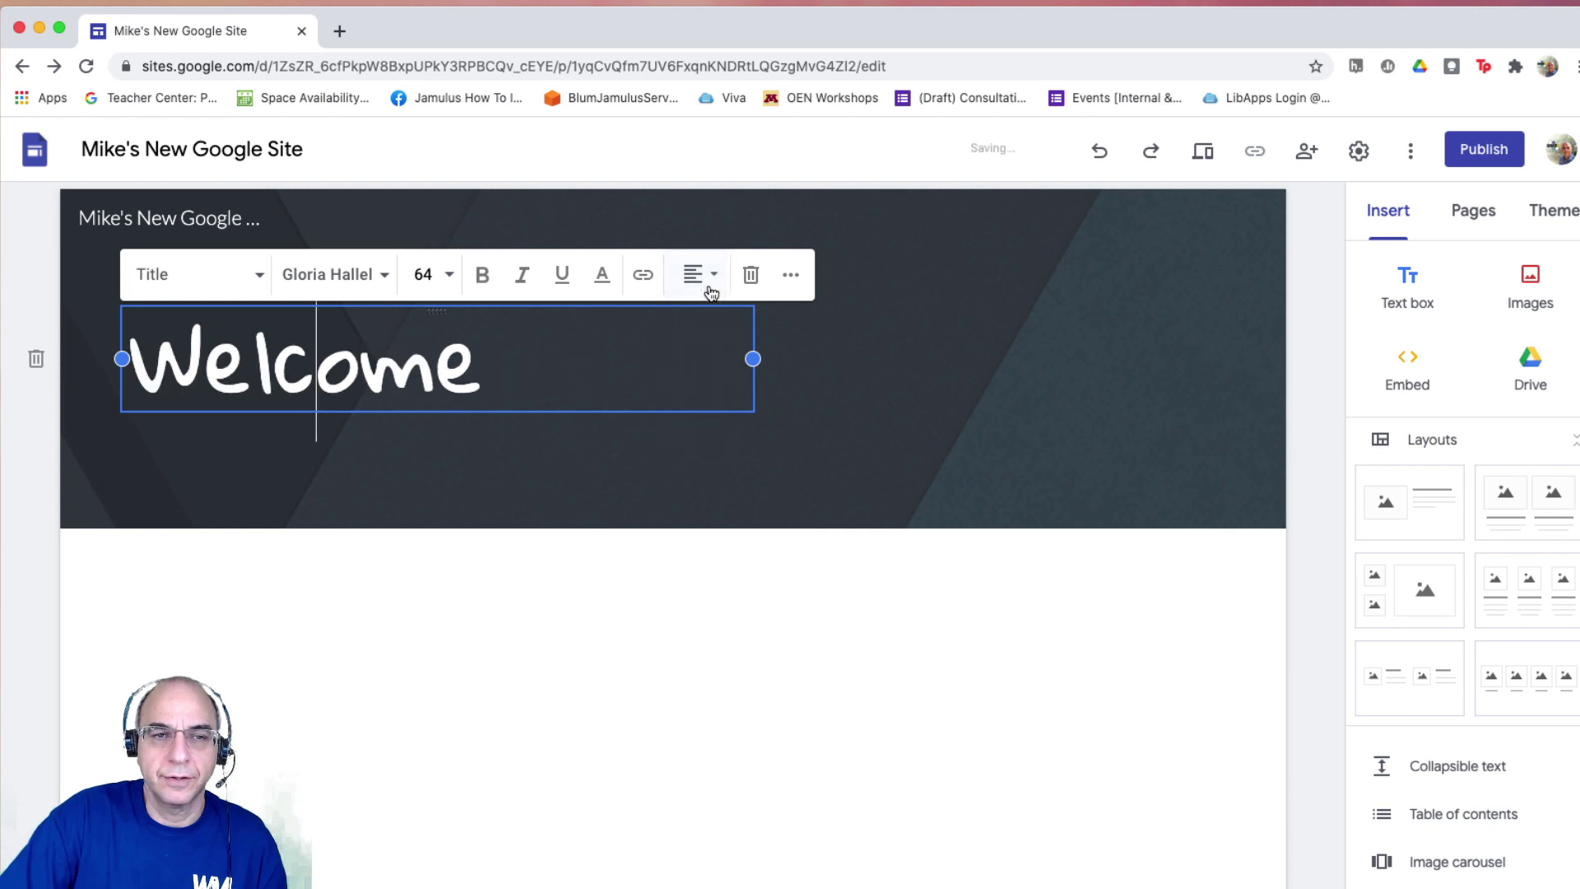
pyautogui.click(693, 591)
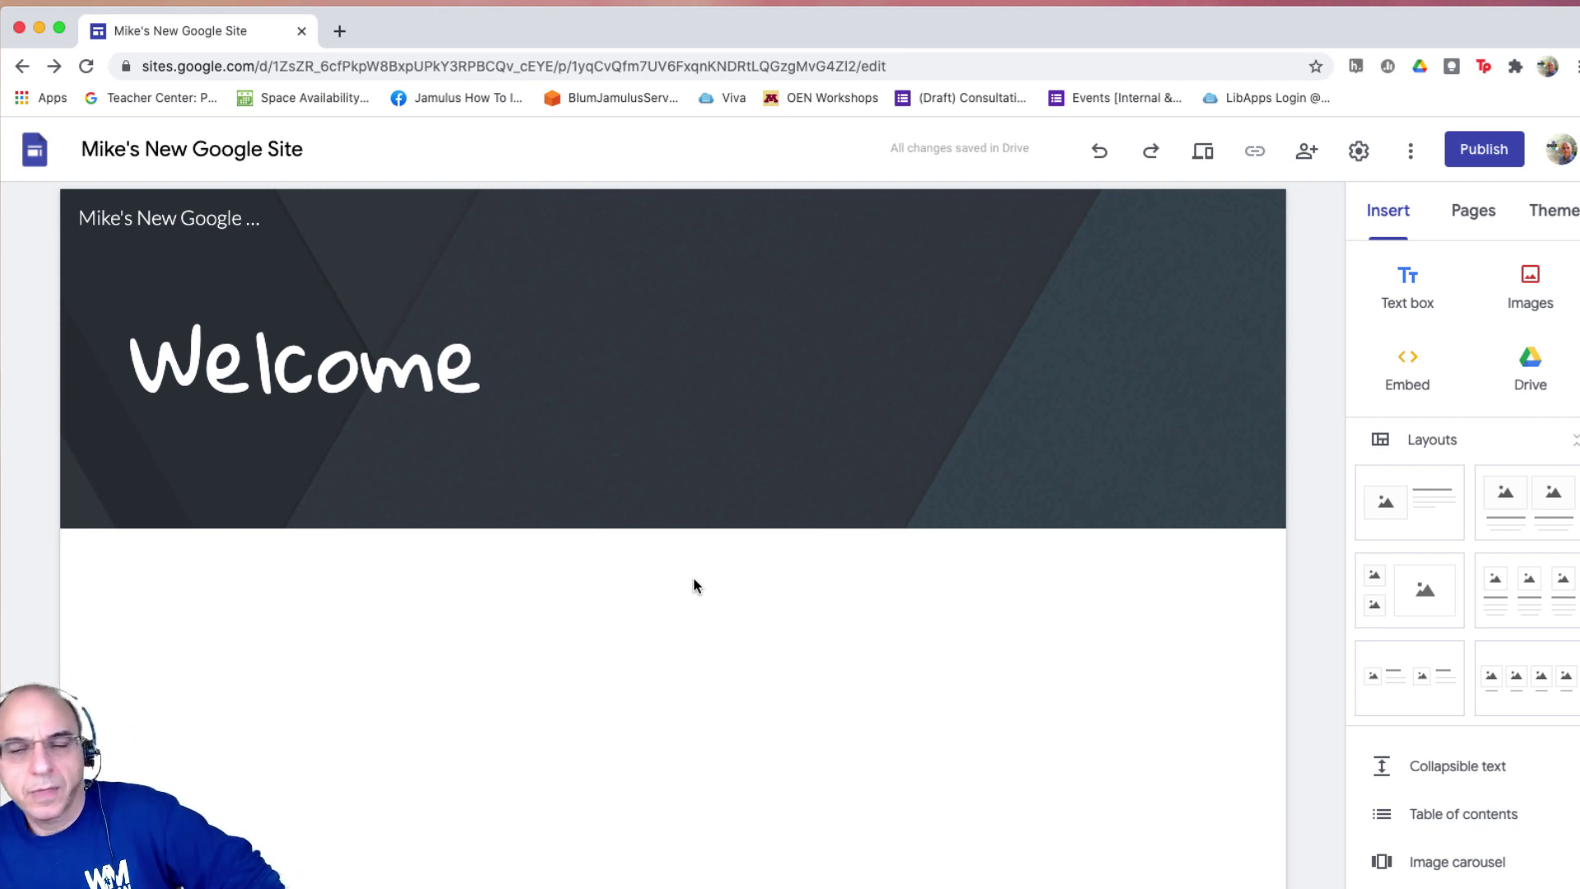
# Step: Insert a text box below the header and fill it with the two lorem ipsum paragraphs starting "Pellentesque lobortis rhoncus diam"
pyautogui.moveTo(1129, 328)
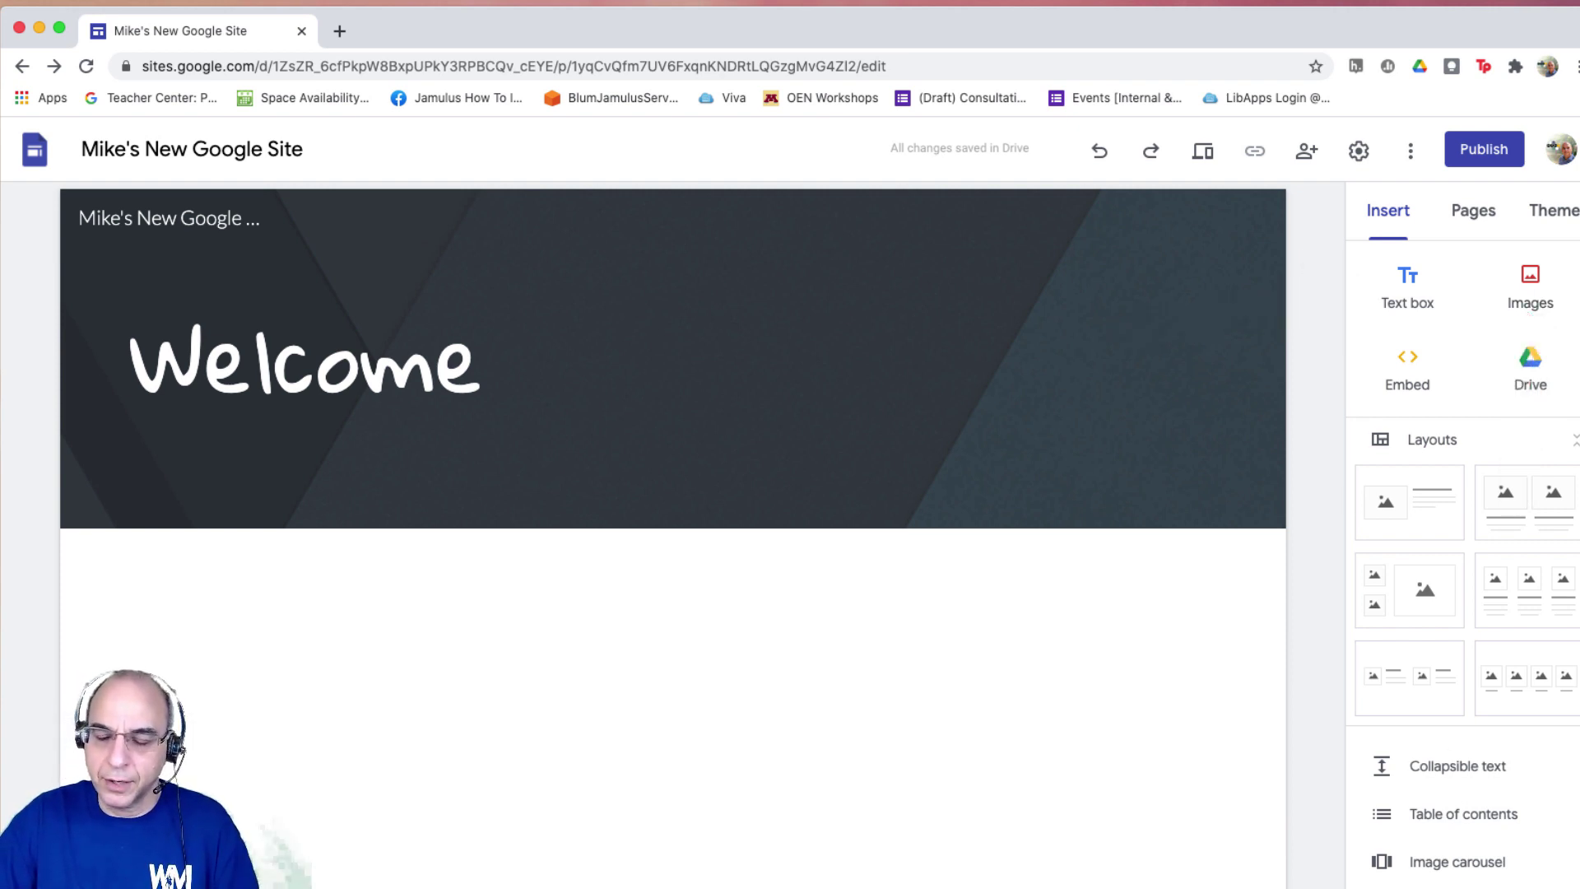
pyautogui.click(1411, 290)
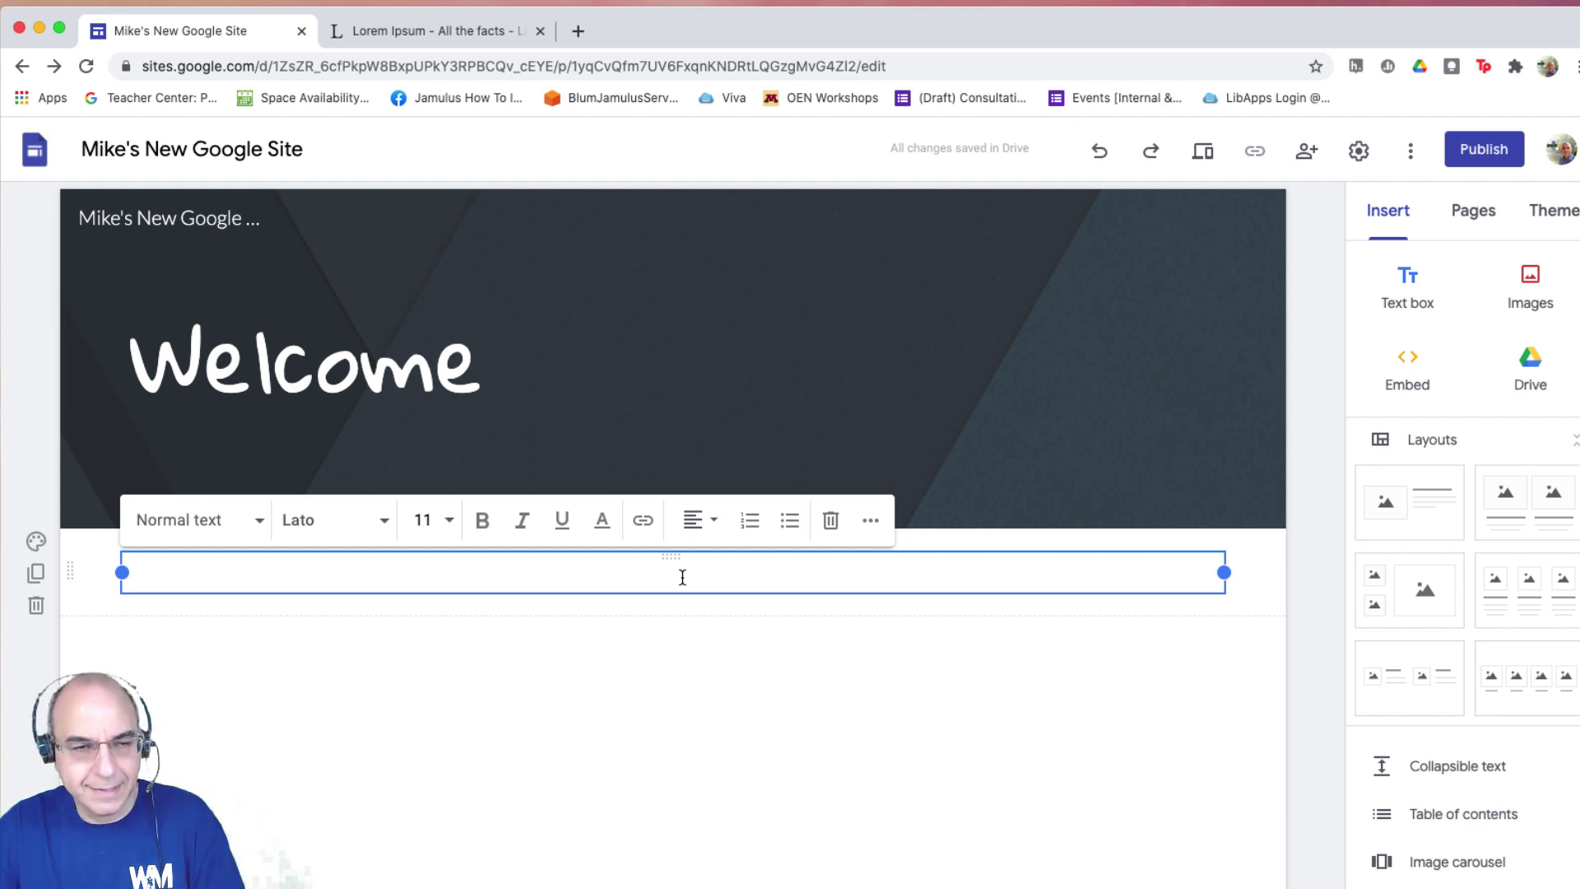
pyautogui.write('Pellentesque lobortis rhoncus diam, nec ullamcorper tellus. Morbi ac tellus et leo tempus finibus. Proin laoreet sapien et lorem ornare ullamcorper. Integer tempor, turpis et dictum hendrerit, ipsum lacus vulputate quam, vitae mollis elit urna ac orci. Phasellus a lacinia nibh. Fusce condimentum enim sit amet egestas vulputate. Nam ut ornare est, sit amet bibendum ex. Ut facilisis lacinia nisi, eget euismod metus egestas sit amet. Quisque neque metus, tincidunt id tristique sed, tincidunt ut sapien. Pellentesque bibendum cursus ante, ut semper ligula elementum ut. Vivamus turpis elit, egestas volutpat tristique sed, tempus nec elit. Nam arcu arcu, consectetur ut pharetra vel, cursus eu dui. Etiam pellentesque quam non nunc rutrum vehicula. Integer consequat neque vitae est viverra maximus. Suspendisse convallis aliquet vulputate. Sed vel lacus sed eros condimentum semper. Duis a nibh sapien. In hac habitasse platea dictumst. Ut egestas molestie suscipit. Pellentesque id risus sagittis, sollicitudin nibh pulvinar, ultricies nulla. Vivamus venenatis, sem ut ultricies laoreet, tortor magna maximus sapien, ac tempus massa neque et sapien. Aliquam convallis, justo a luctus eleifend, magna dui feugiat lacus, nec feugiat neque turpis iaculis nisi. Fusce at augue ac nulla scelerisque rutrum. Maecenas gravida vestibulum libero, id euismod nulla rhoncus iaculis.')
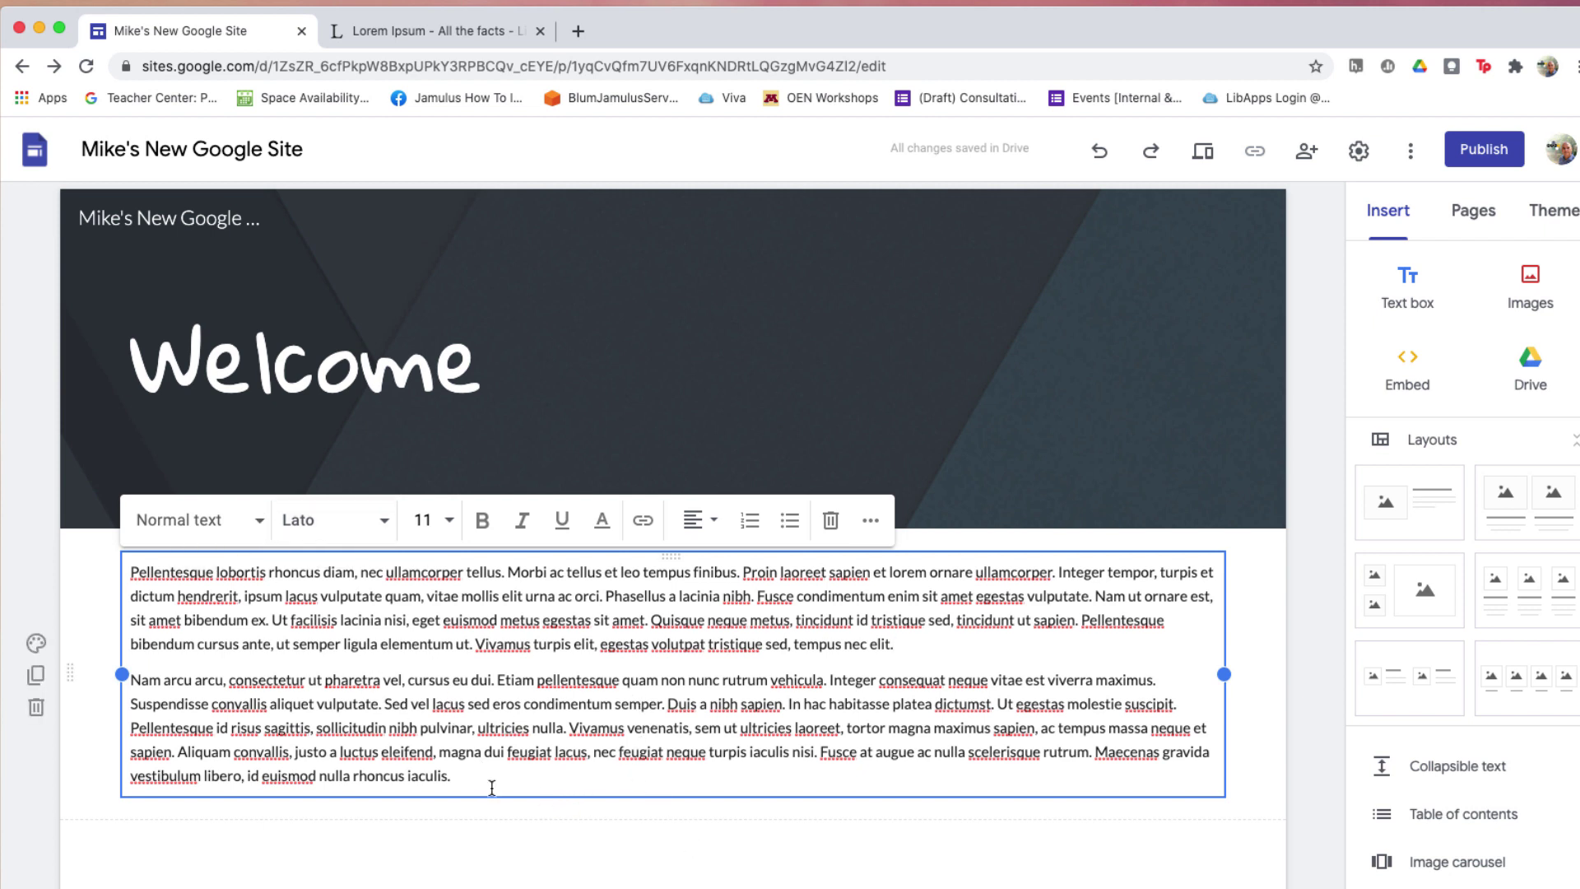
# Step: Try the Heading and Subheading styles on the first paragraph of the text box
pyautogui.click(196, 522)
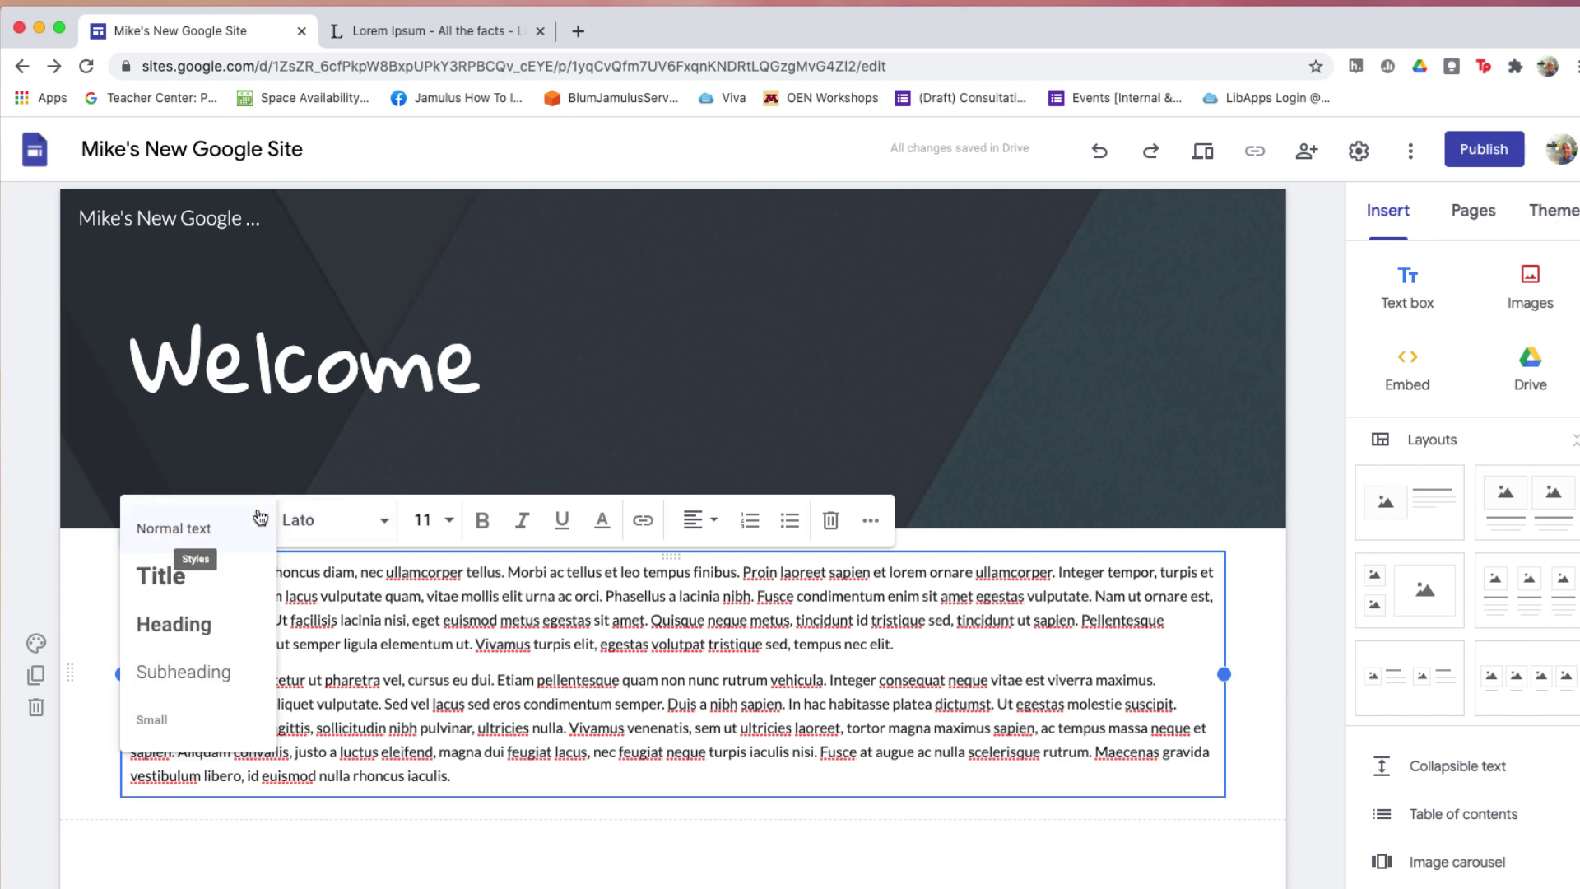
pyautogui.click(186, 631)
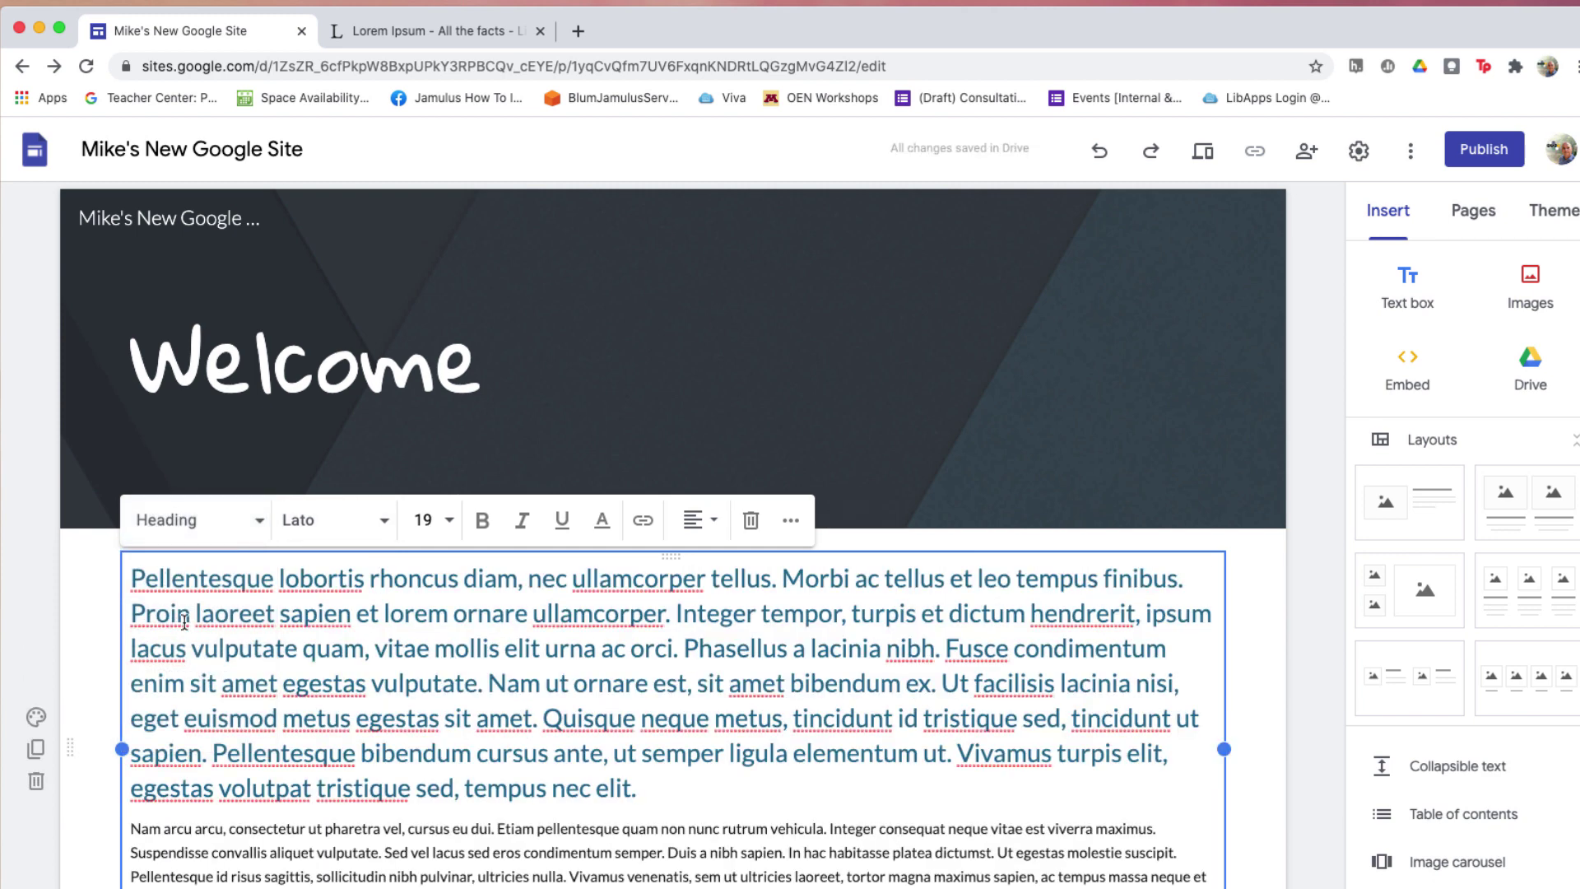
pyautogui.click(251, 537)
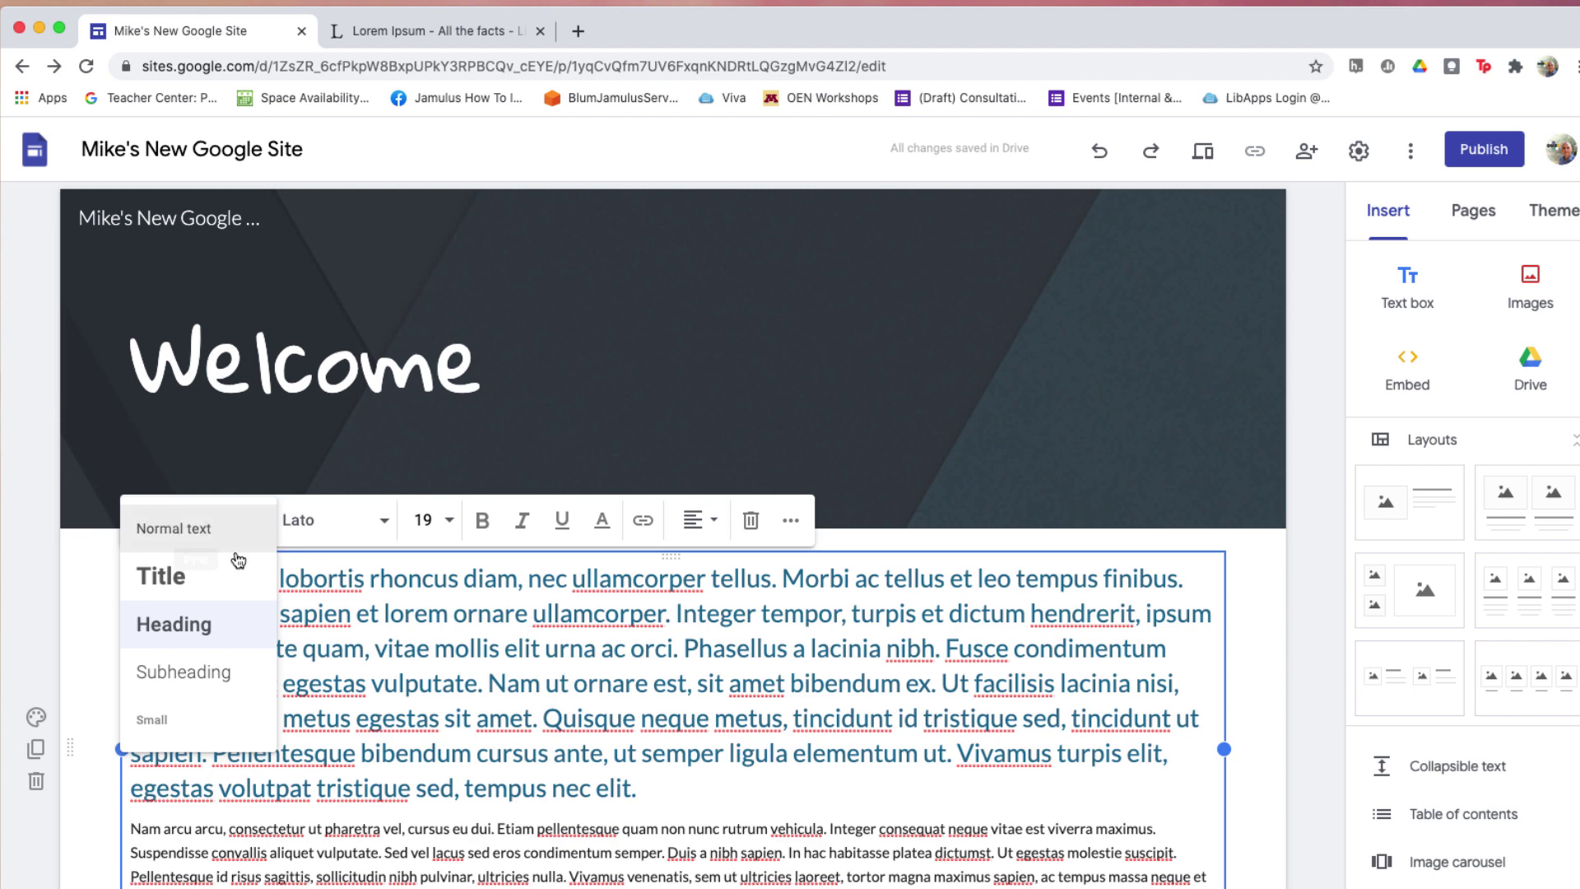
pyautogui.click(197, 669)
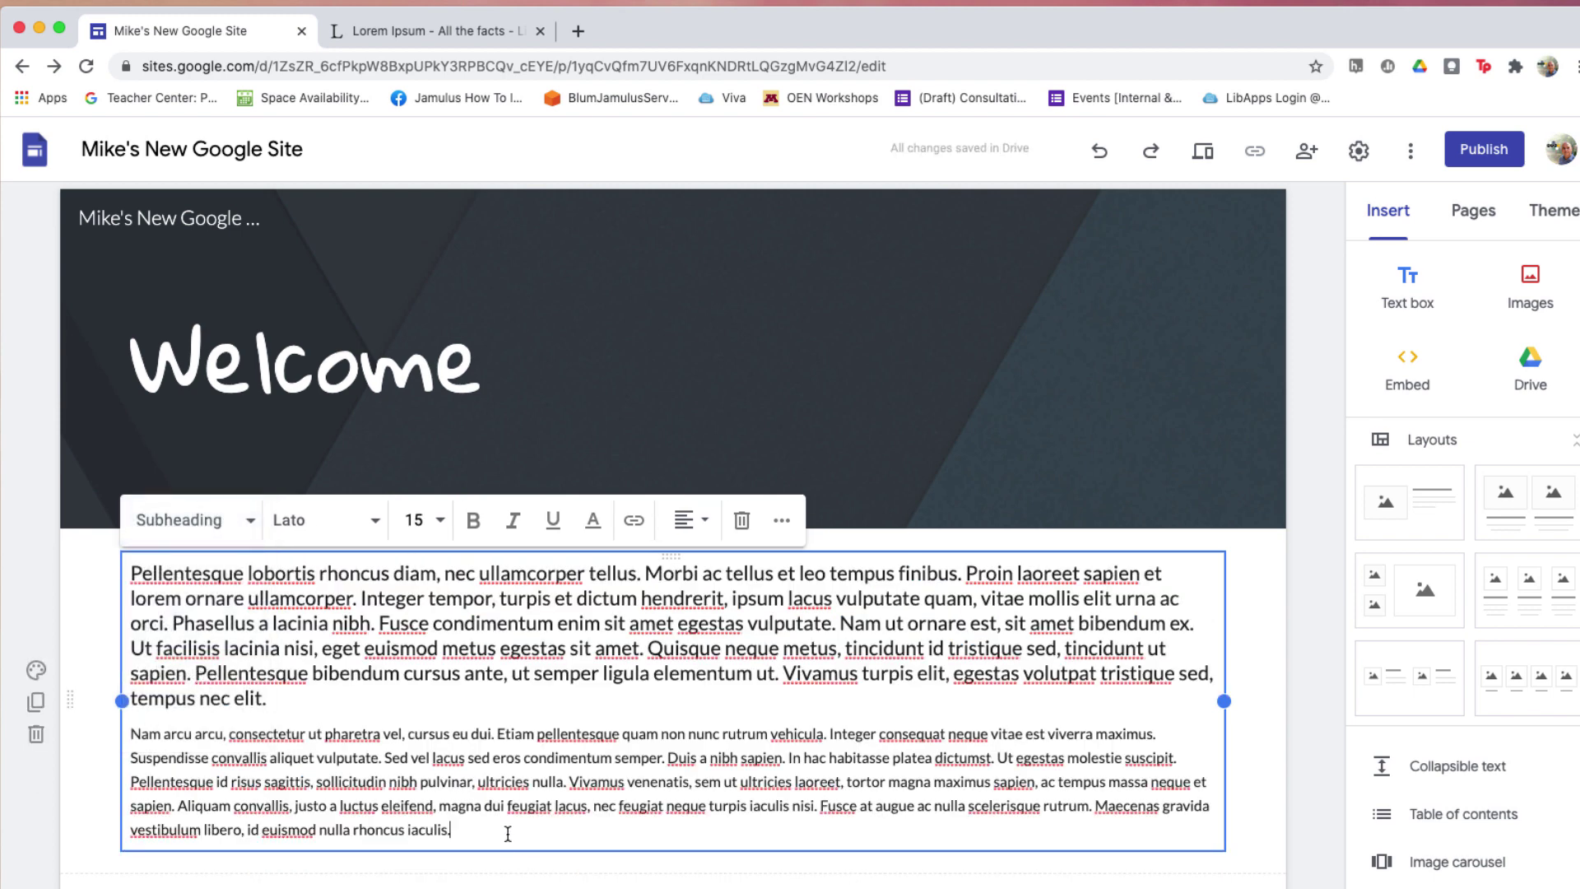
# Step: Apply the Subheading style to both lorem ipsum paragraphs in the text box
pyautogui.moveTo(504, 832); pyautogui.dragTo(122, 544)
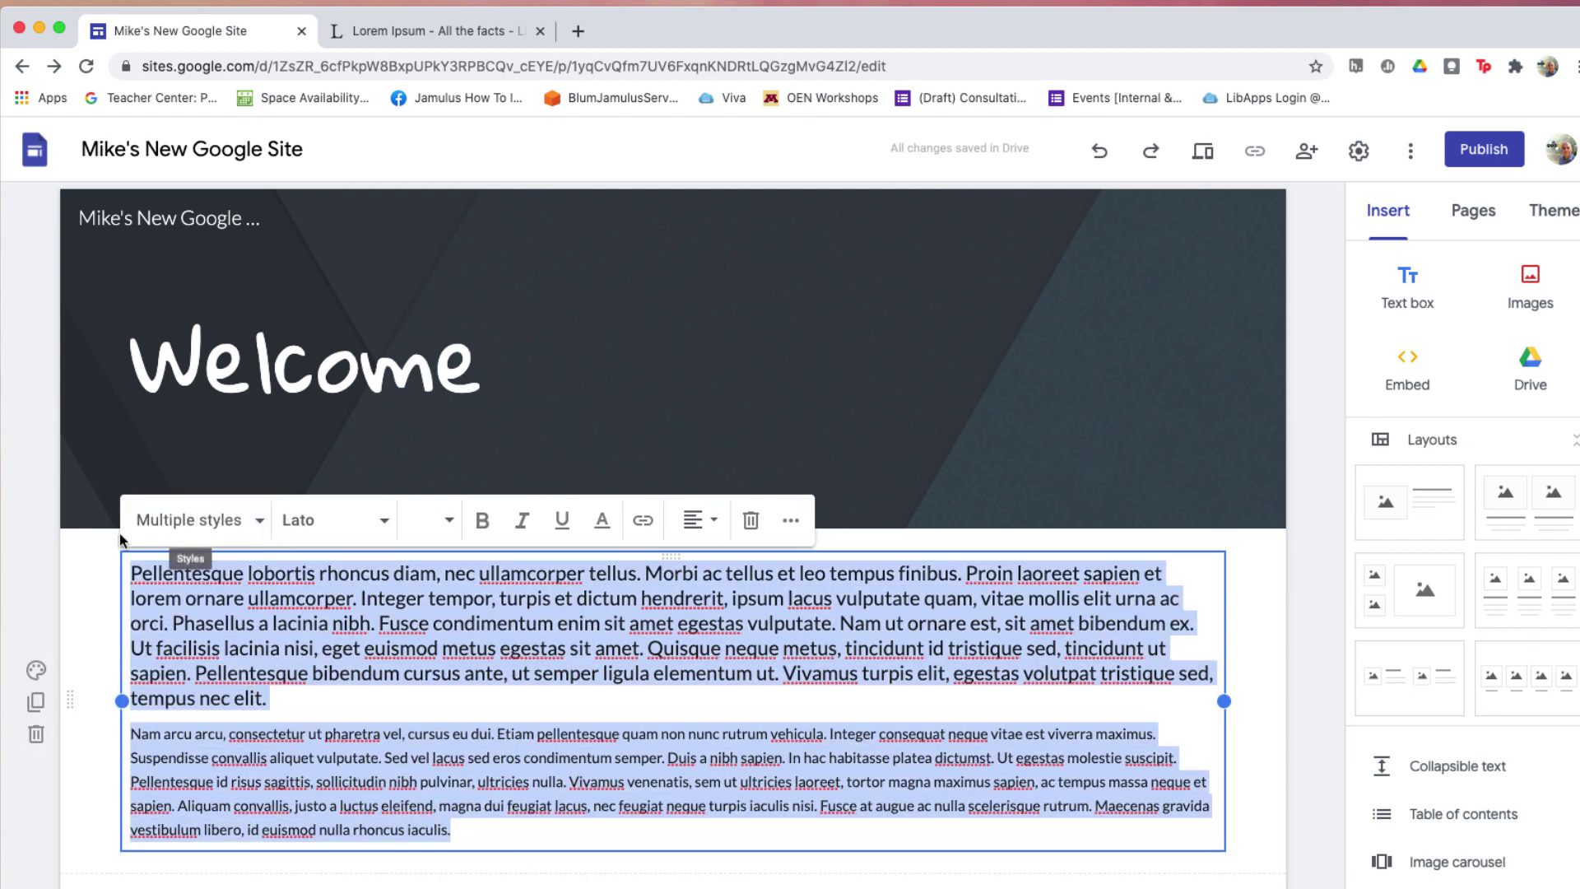
pyautogui.click(275, 526)
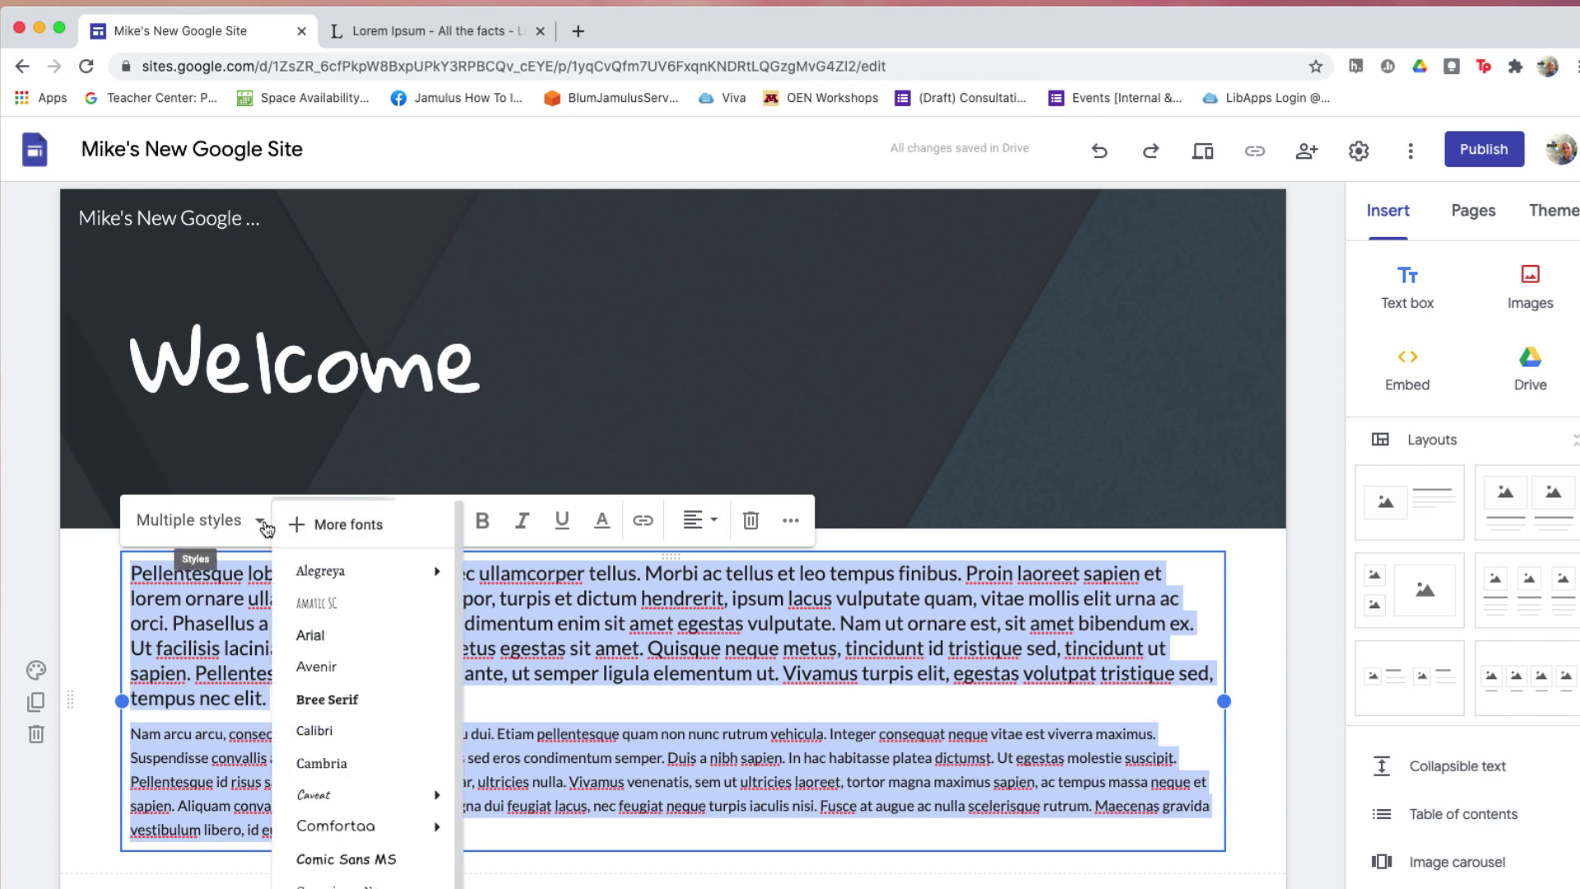
pyautogui.click(261, 526)
pyautogui.click(262, 527)
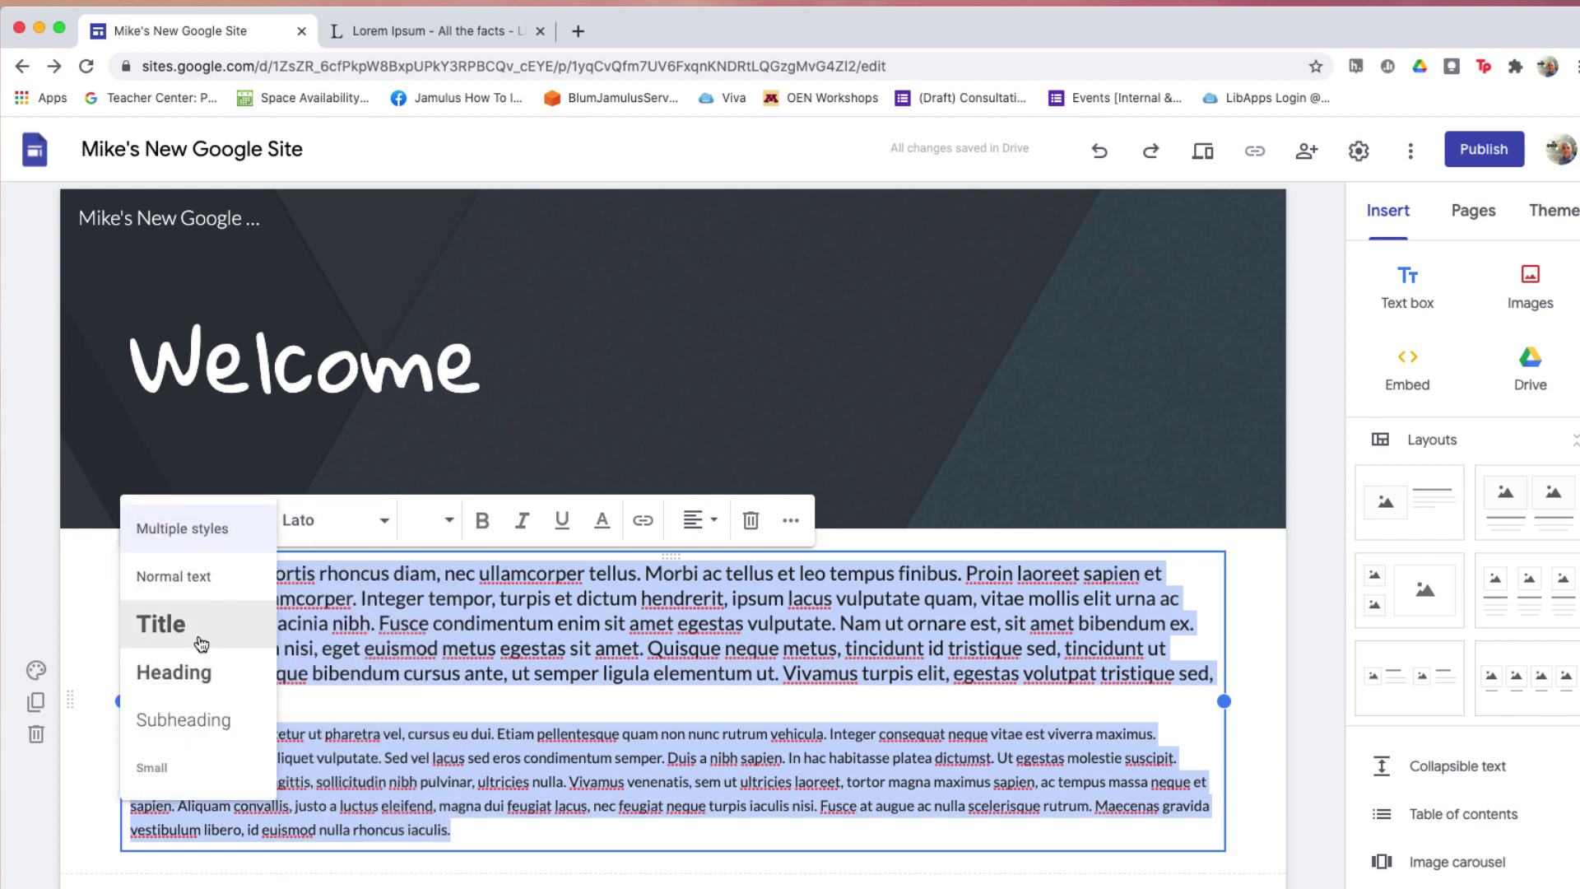
pyautogui.click(210, 723)
pyautogui.click(635, 838)
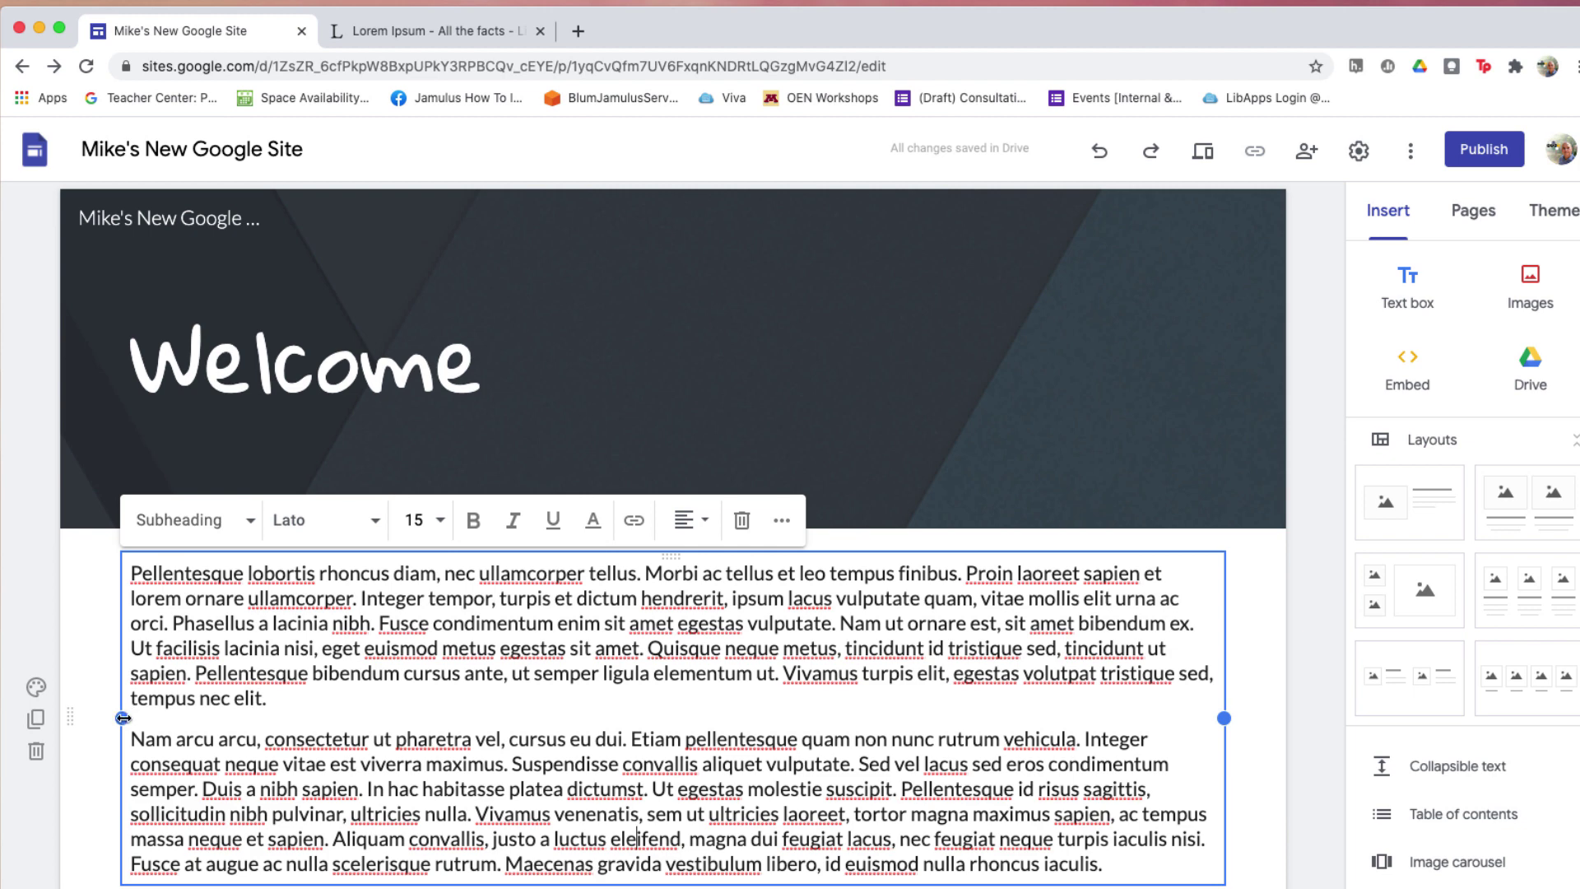
# Step: Narrow the text box to the right half of the page and, after trying light grey, give its section the blue background
pyautogui.moveTo(122, 718); pyautogui.dragTo(690, 718)
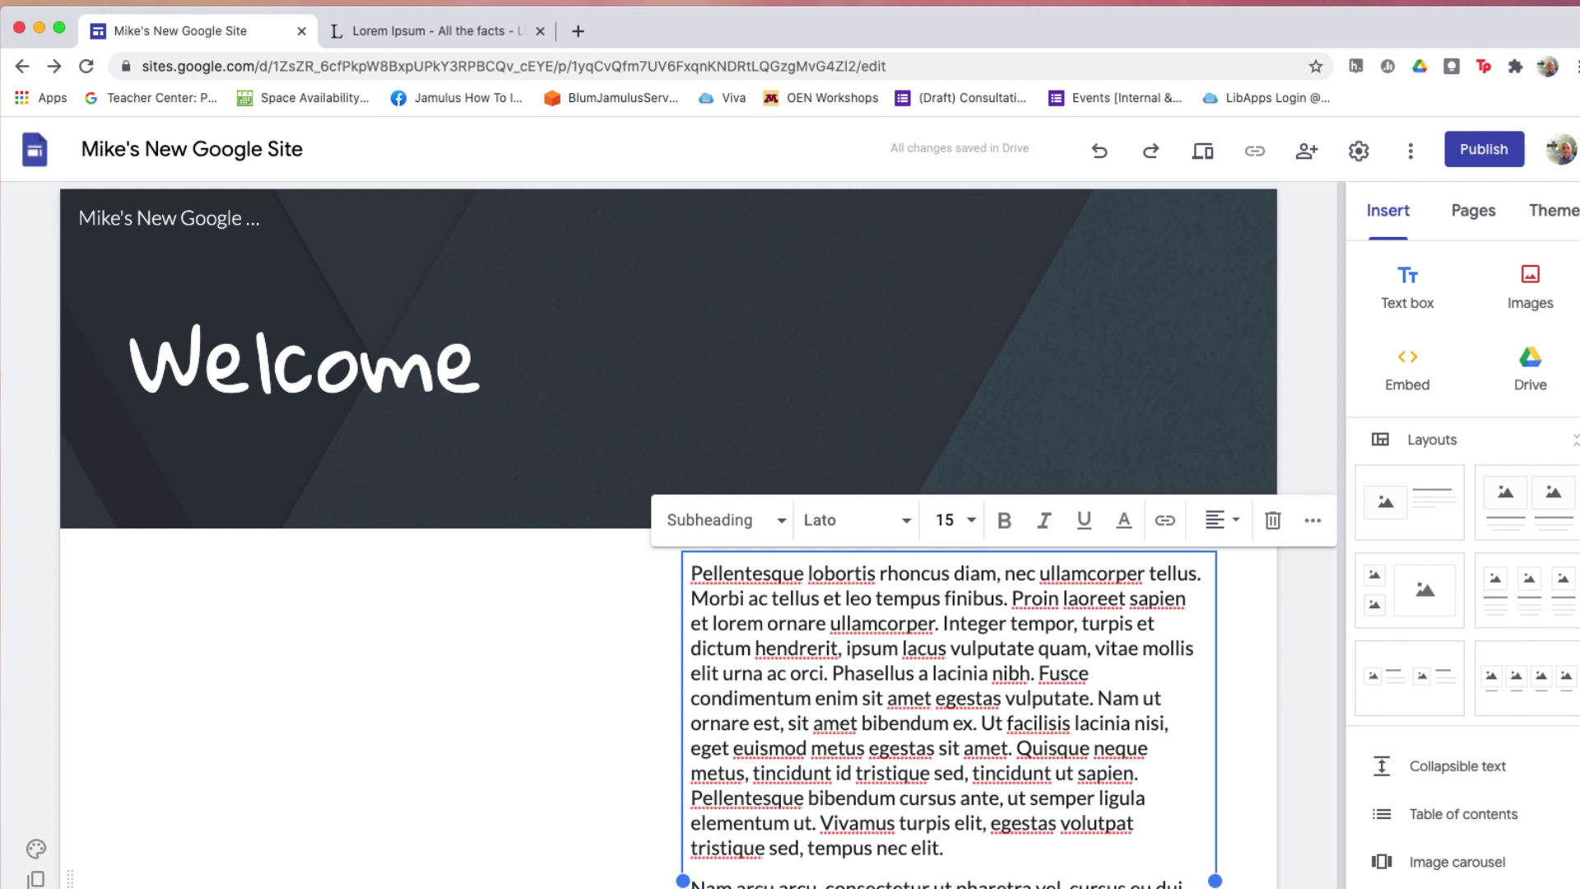
pyautogui.click(35, 855)
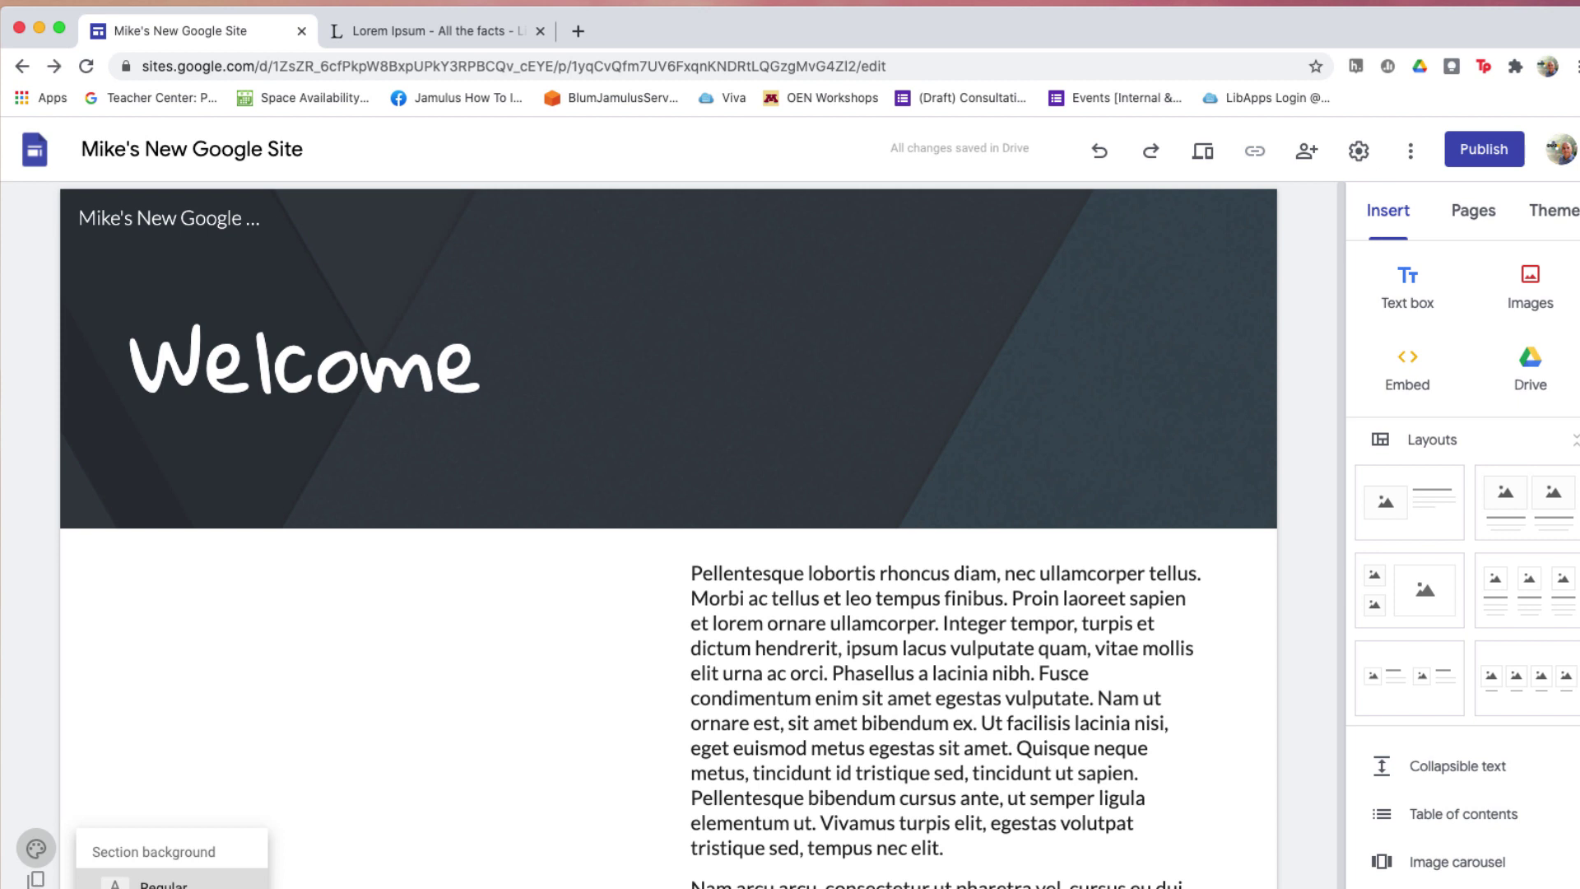
pyautogui.click(61, 887)
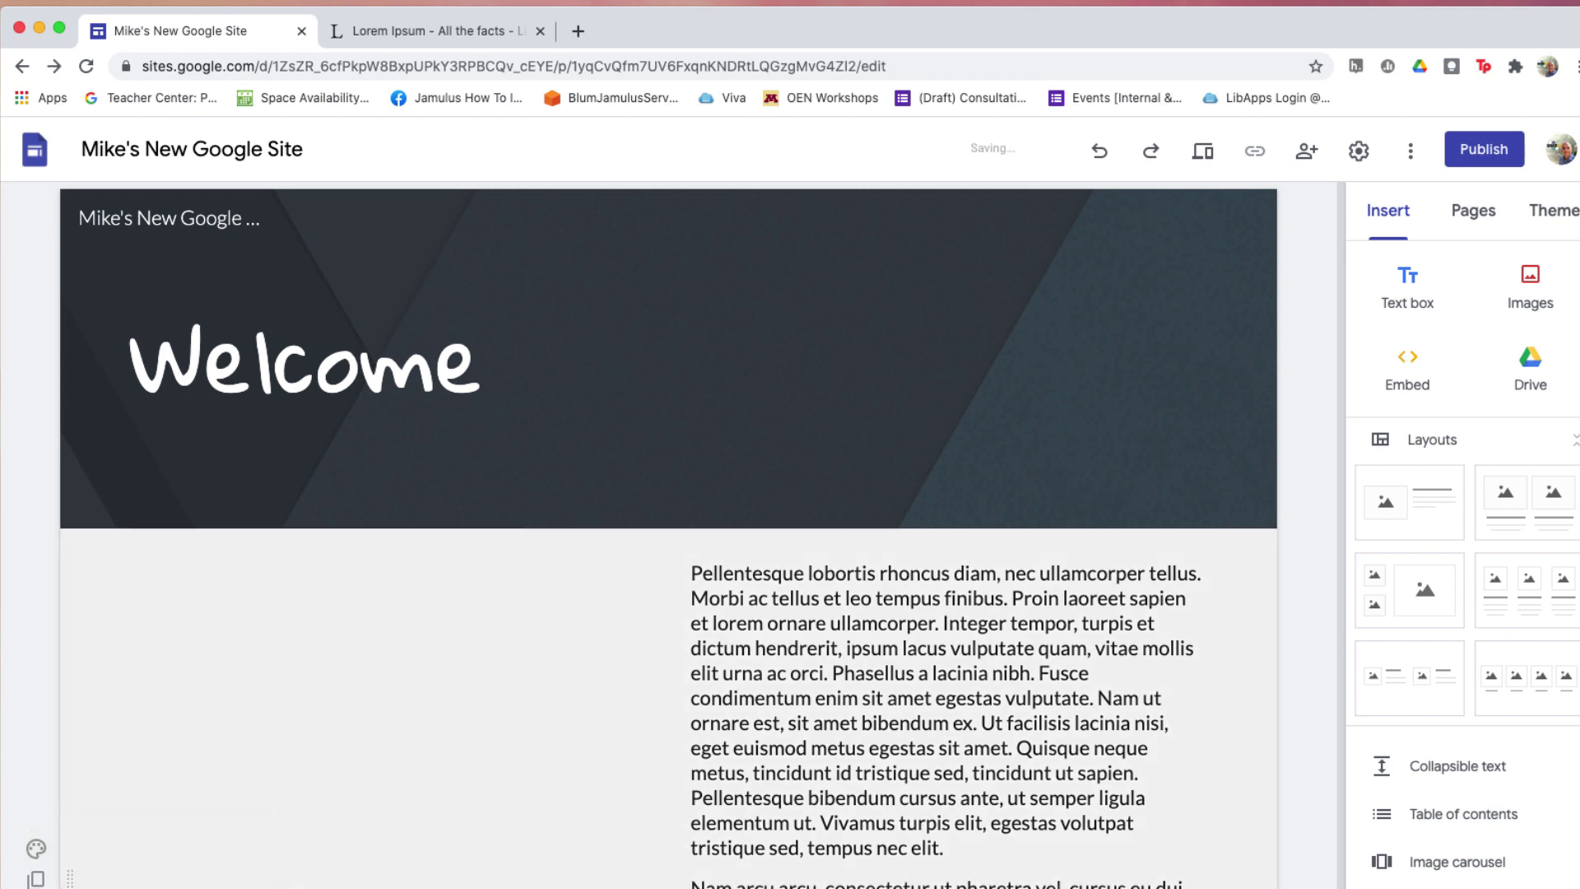
pyautogui.click(36, 848)
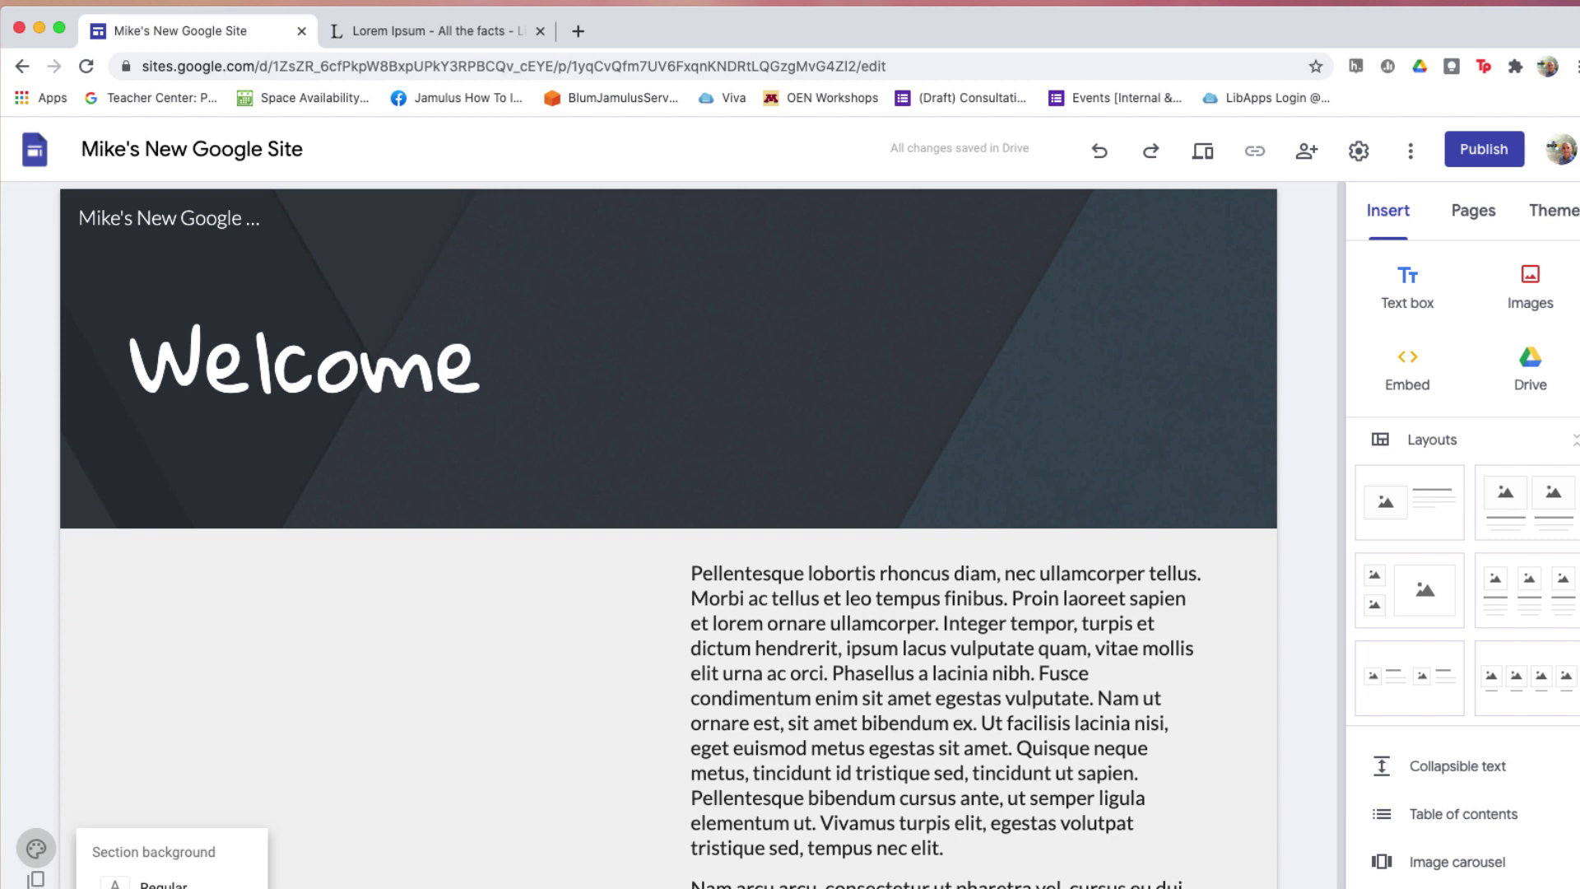
pyautogui.click(140, 888)
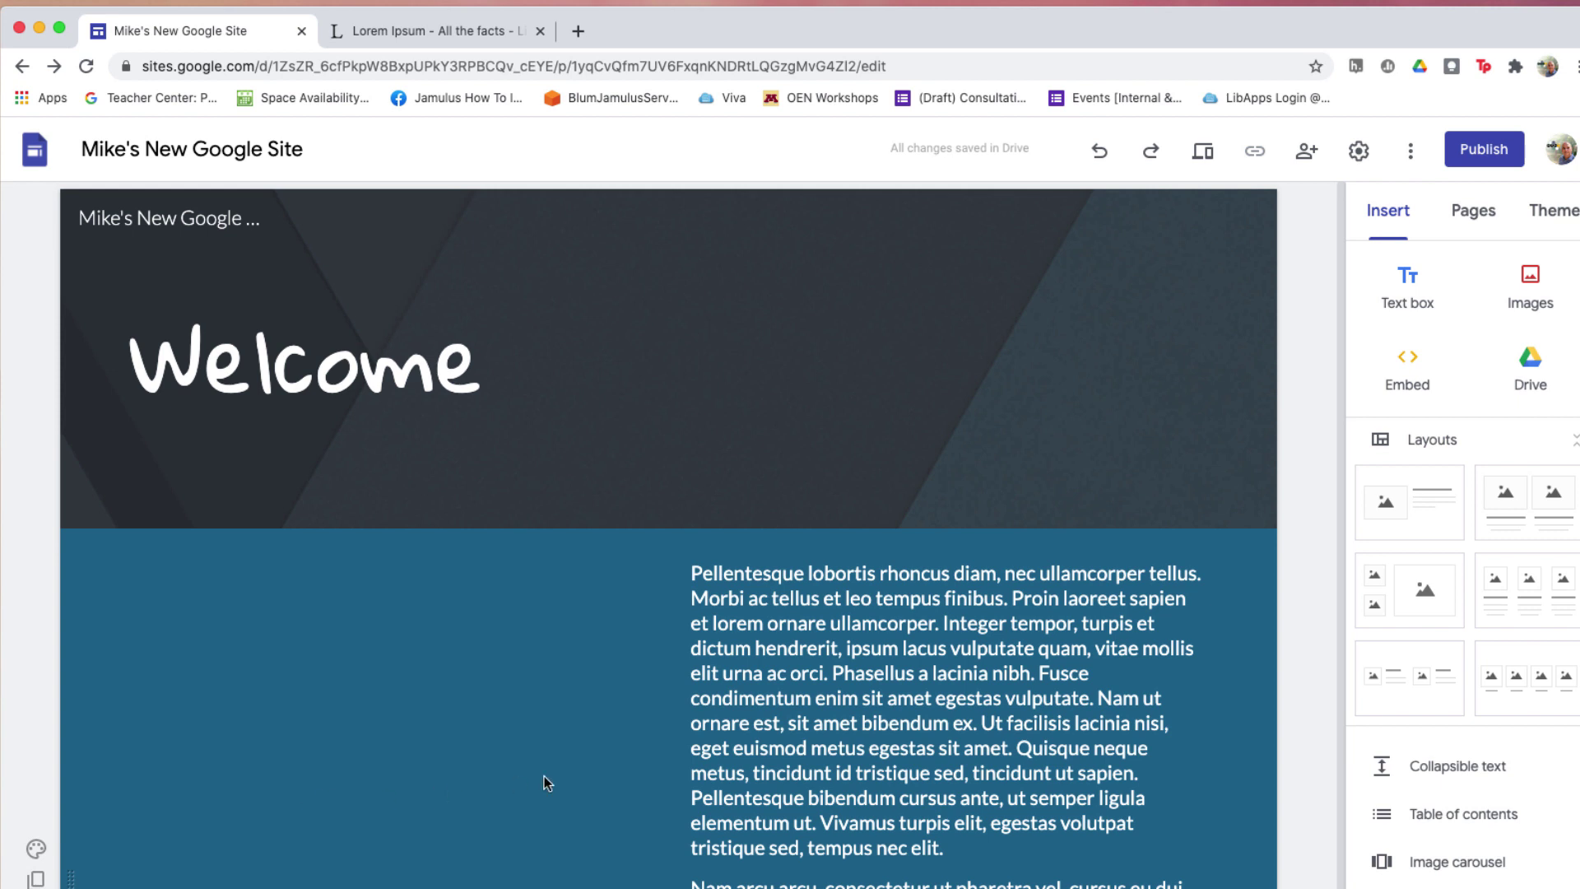
# Step: Upload the image produce2.jpg from the Desktop folder onto the page
pyautogui.click(1531, 282)
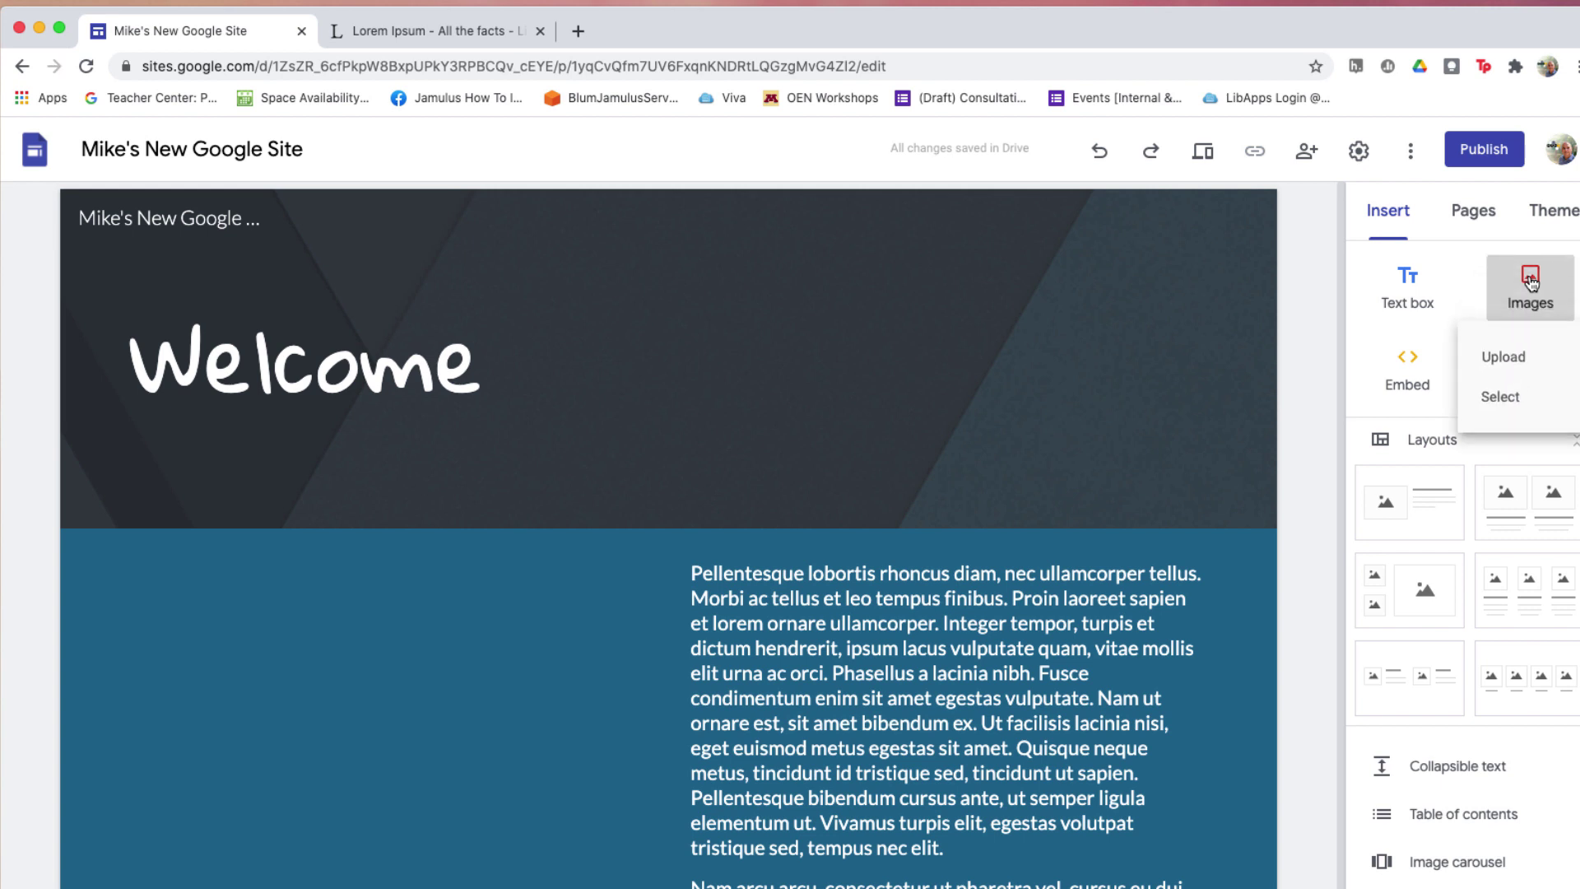
pyautogui.click(1506, 366)
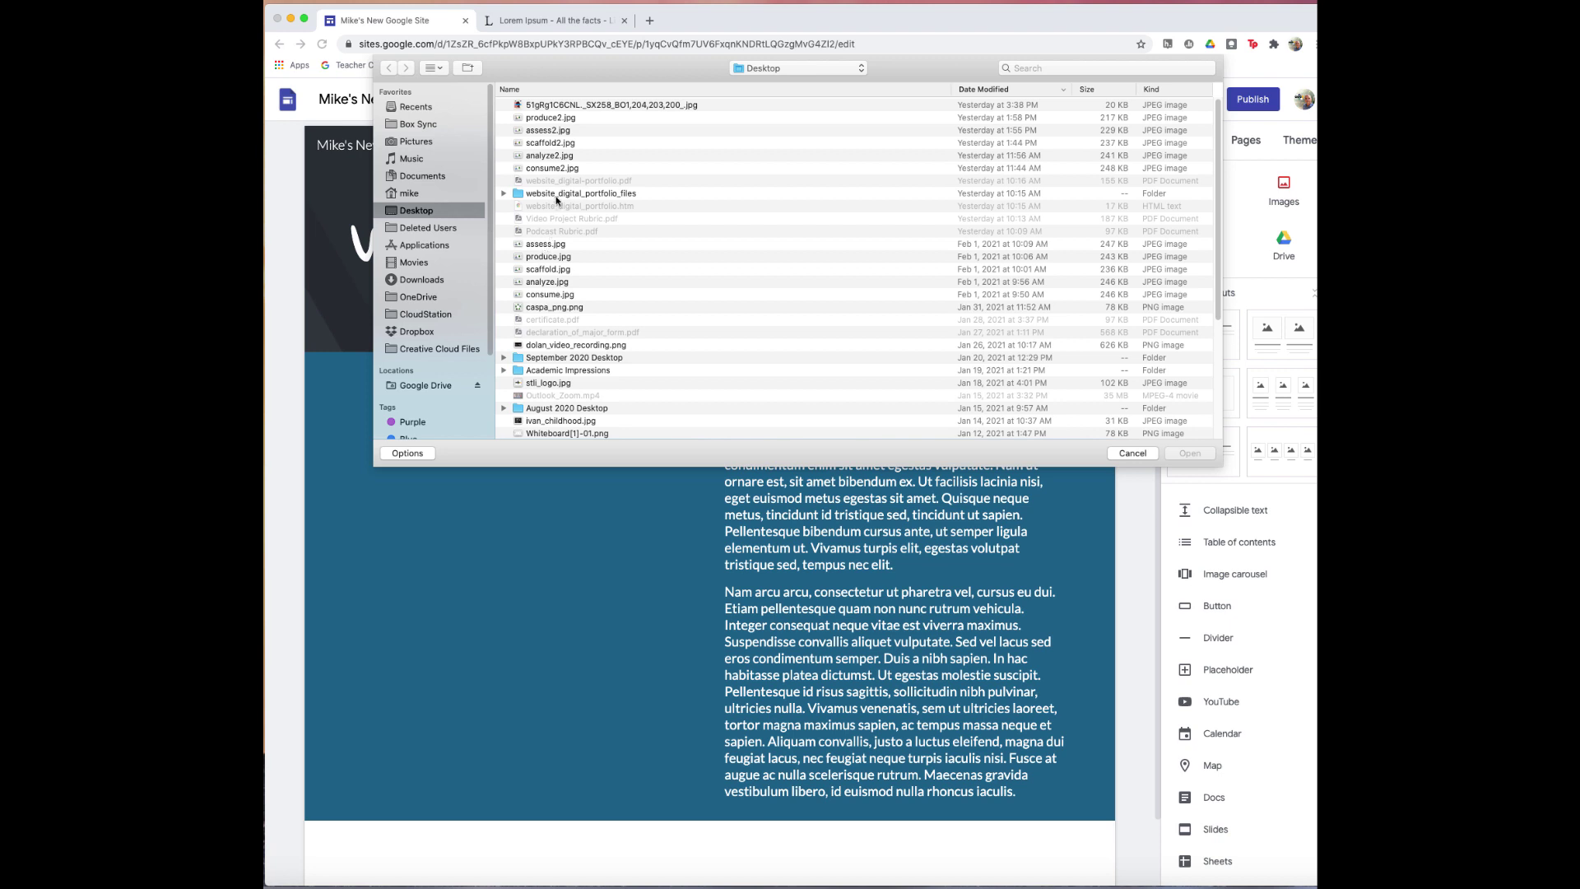
pyautogui.click(559, 119)
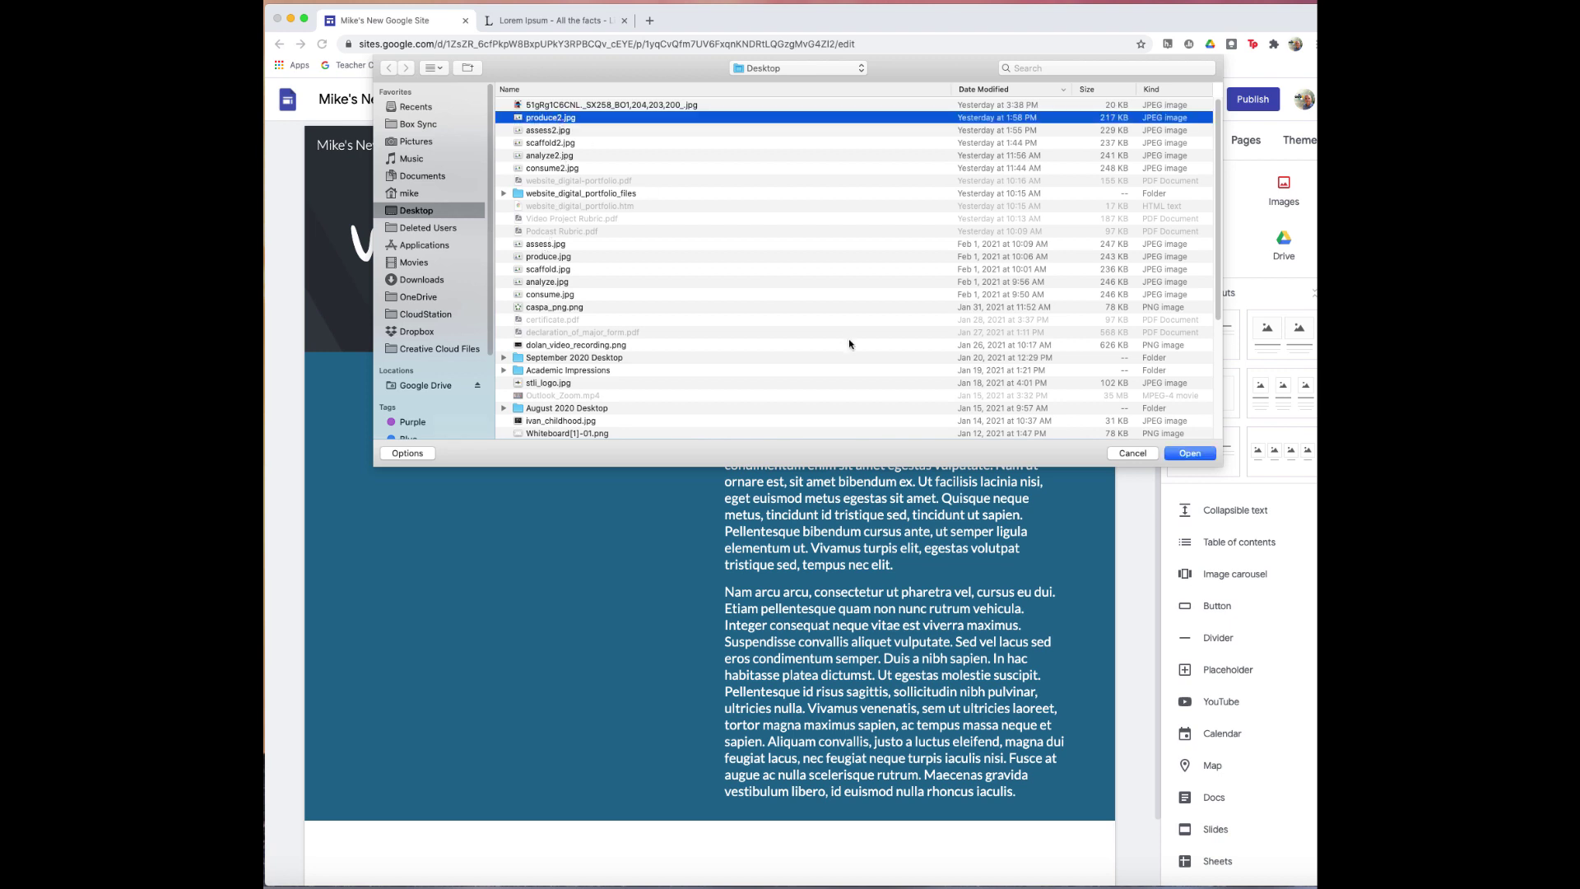
pyautogui.click(1190, 454)
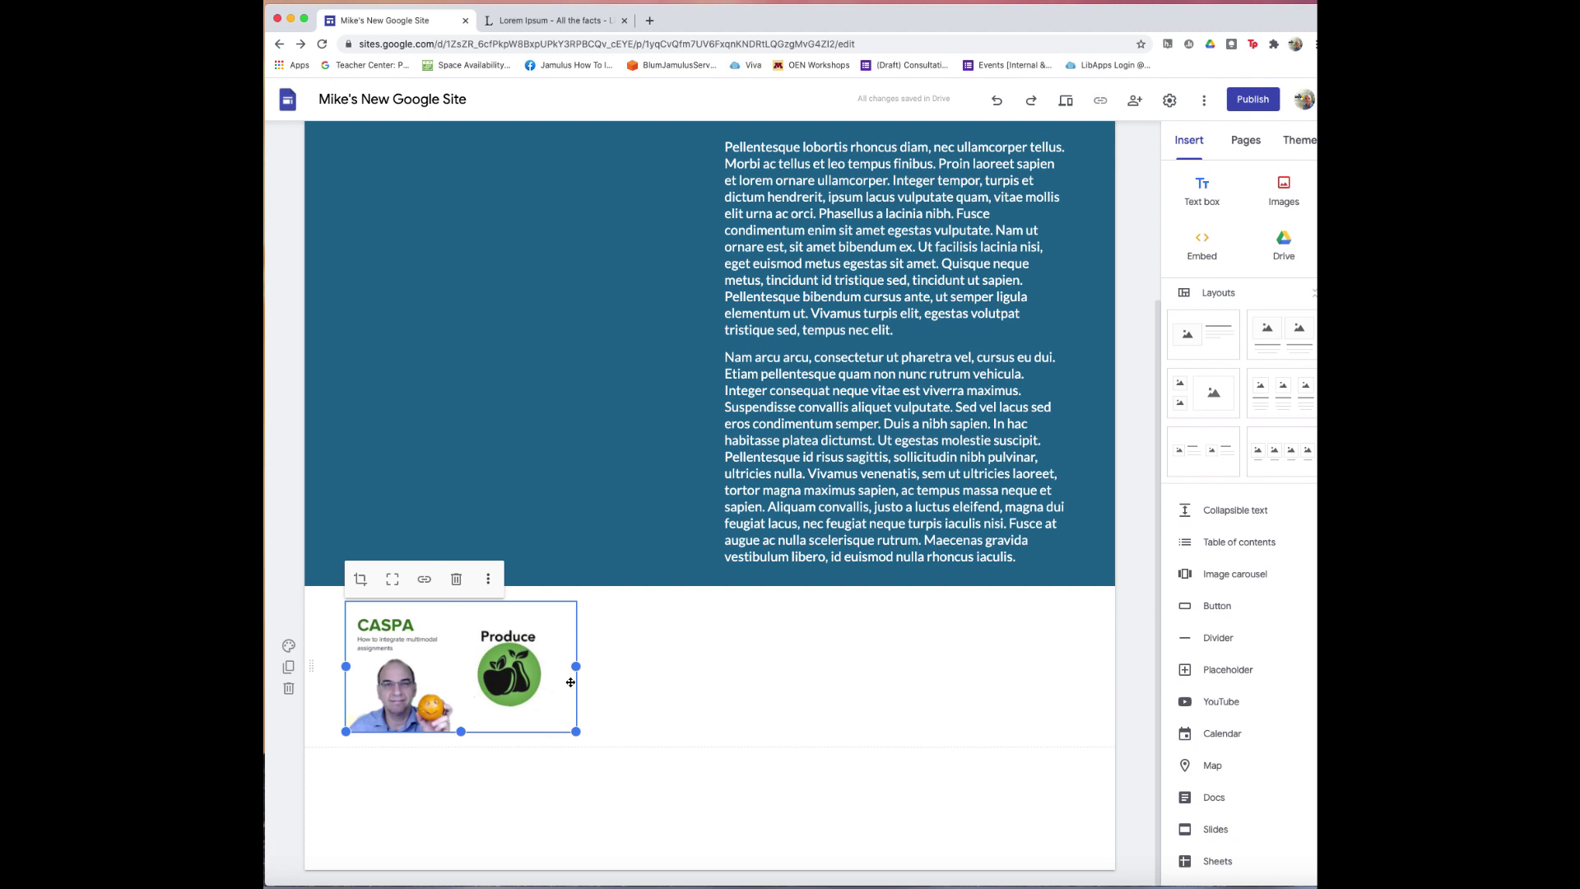
pyautogui.click(621, 664)
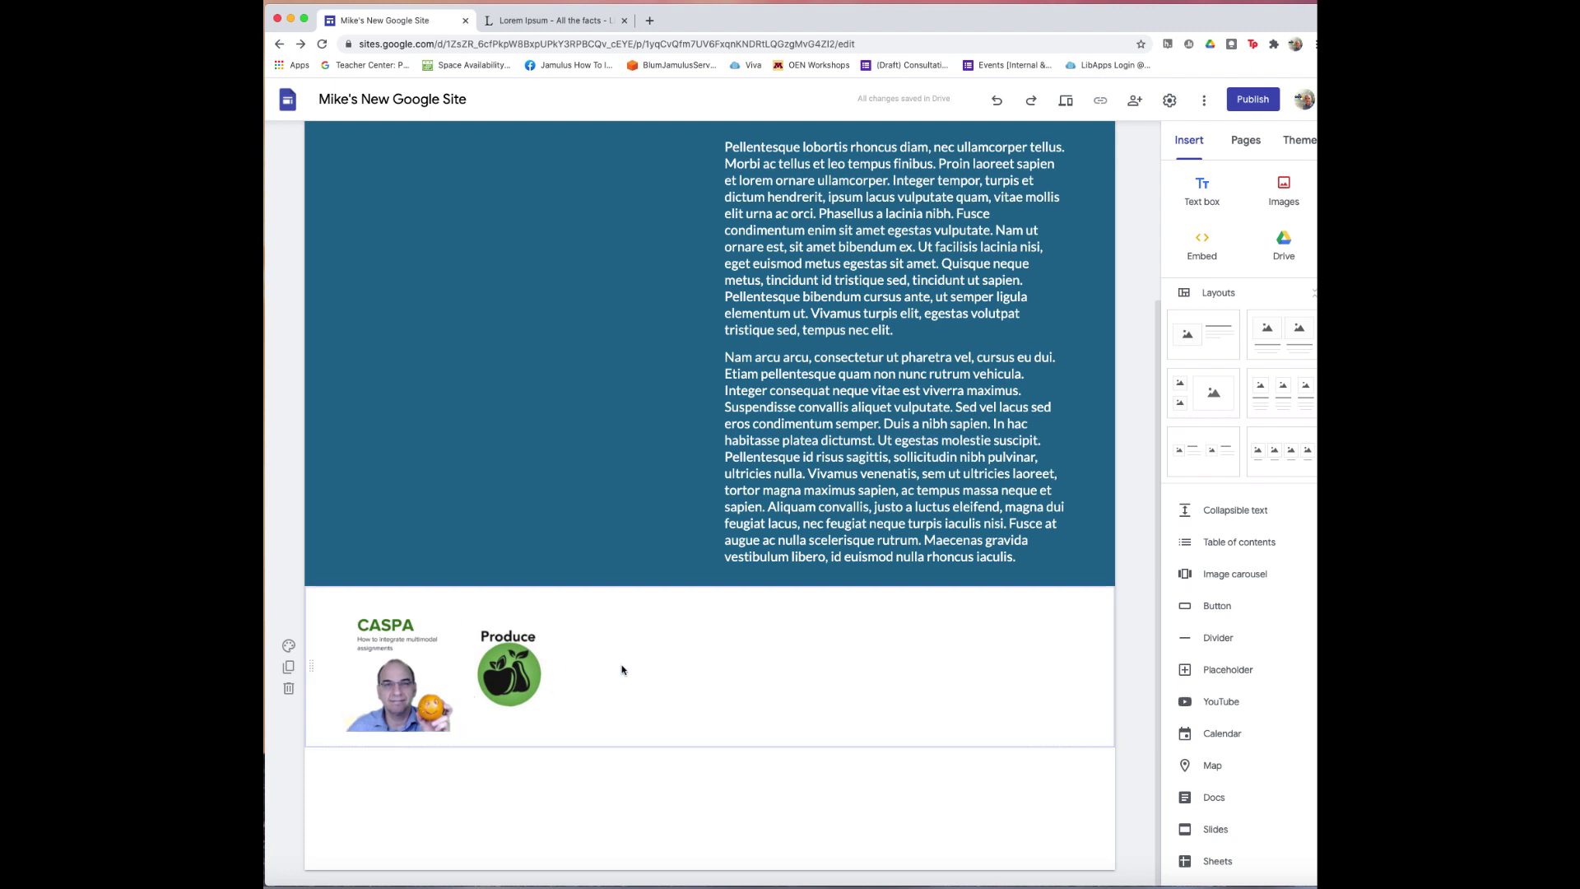
# Step: Move the uploaded image into the blue section beside the text and enlarge it proportionally to fill the empty half
pyautogui.click(481, 663)
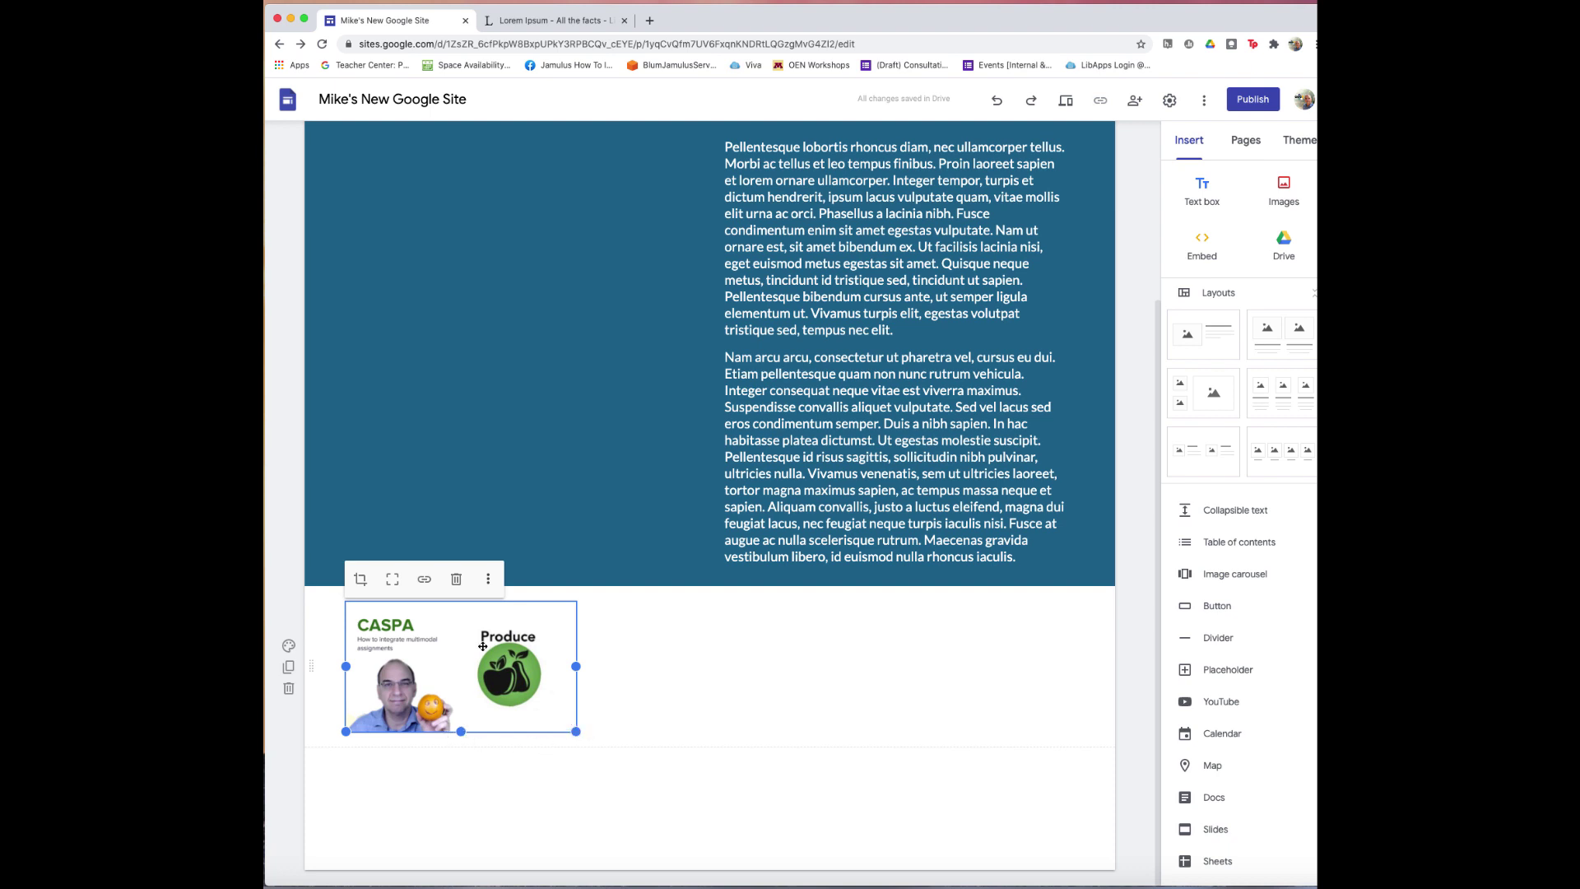
pyautogui.moveTo(482, 646); pyautogui.dragTo(421, 261)
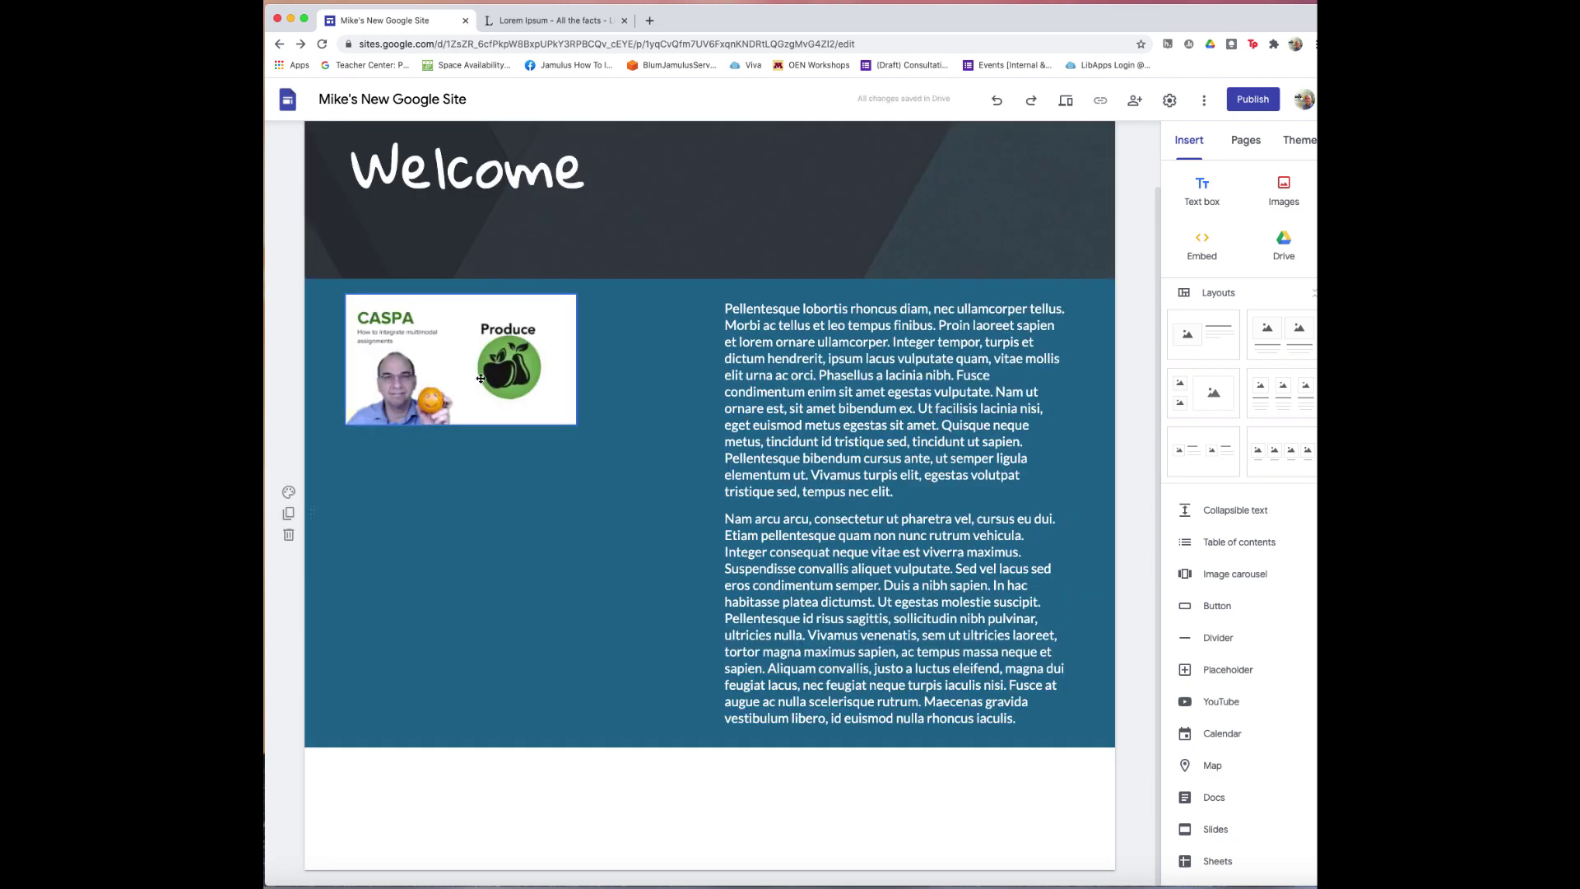
pyautogui.click(571, 424)
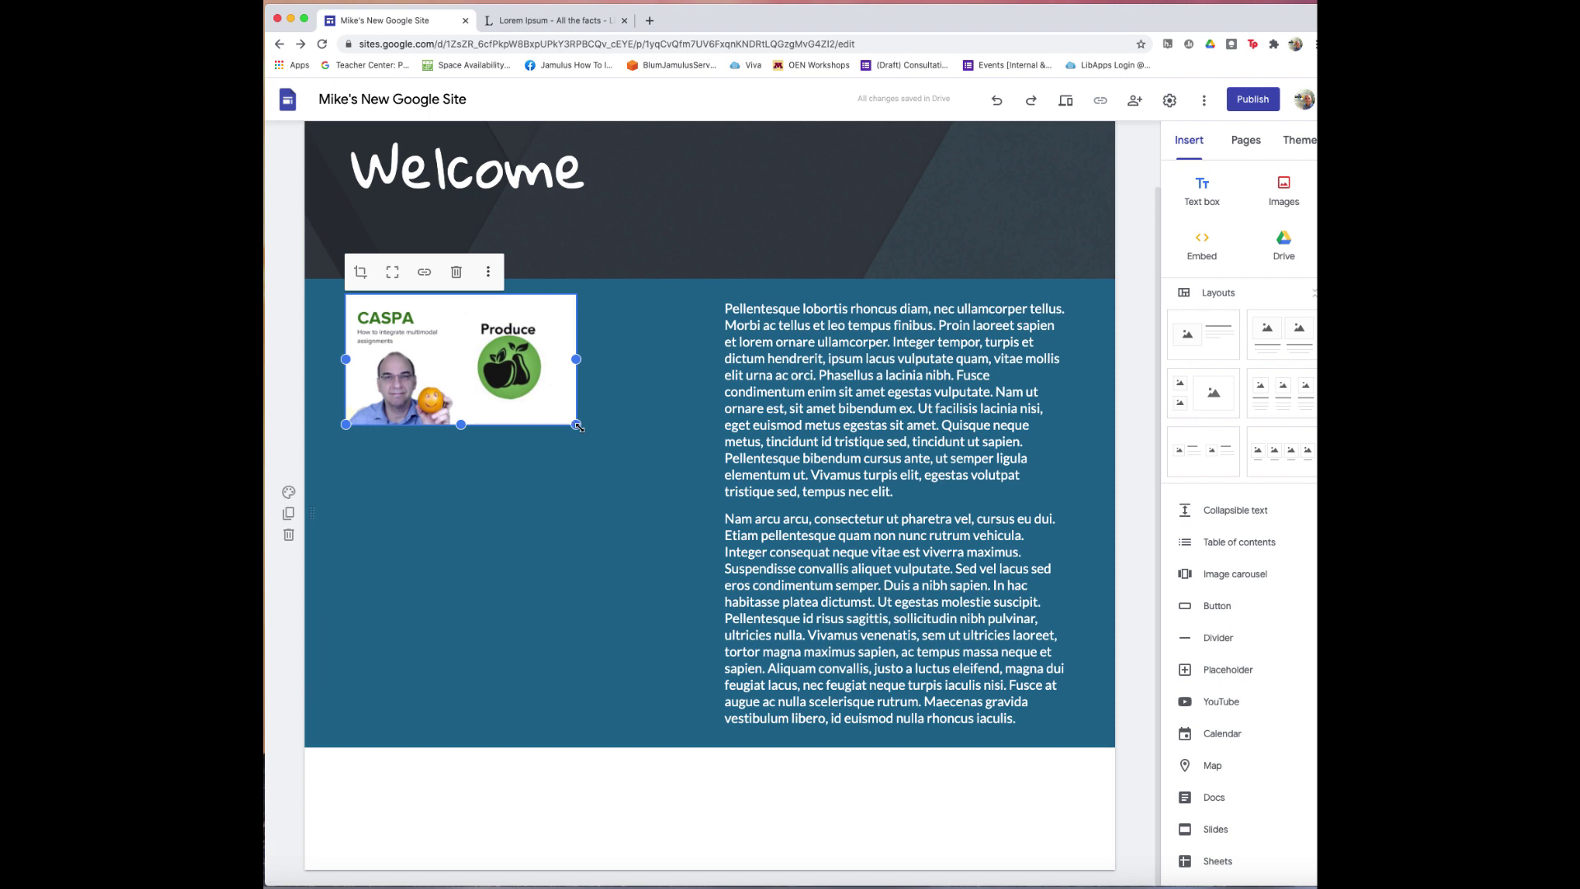
pyautogui.moveTo(577, 425); pyautogui.dragTo(660, 494)
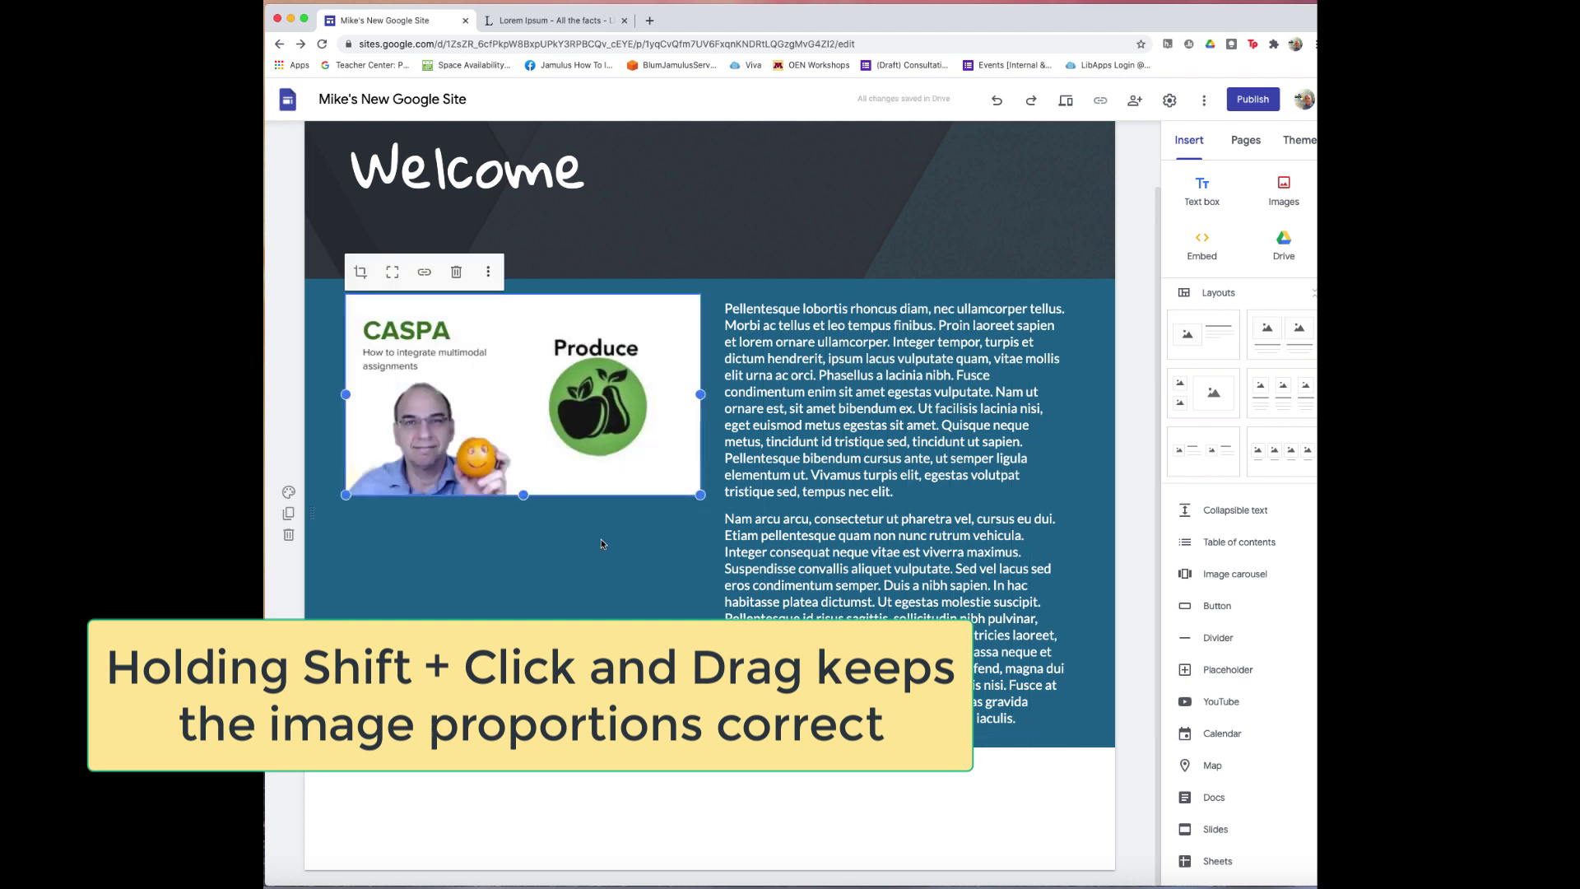
pyautogui.click(533, 574)
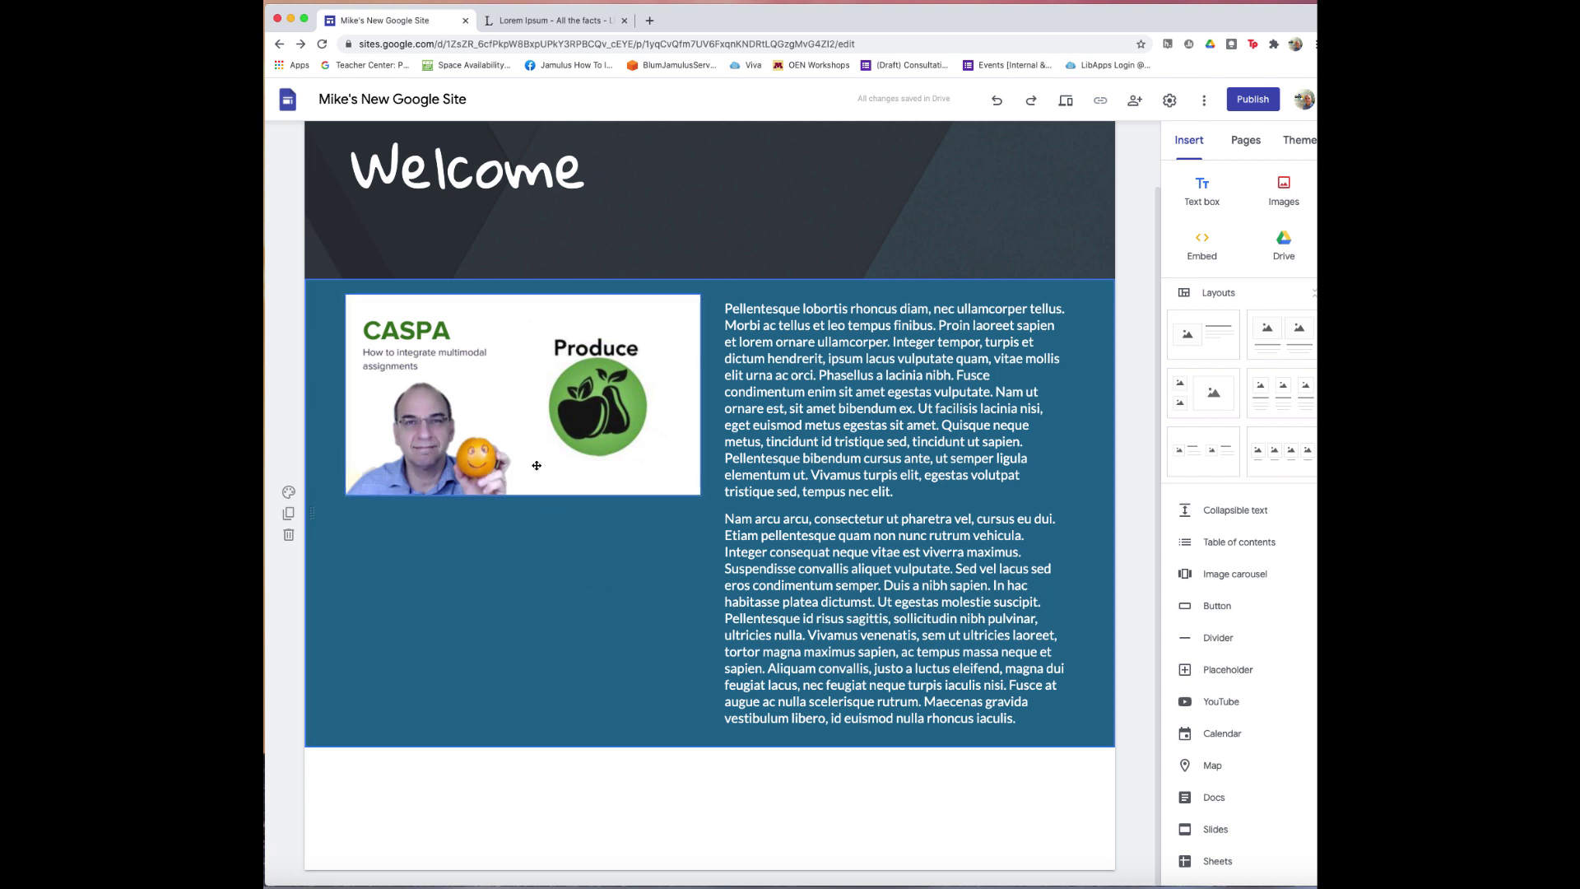
# Step: Delete the second lorem ipsum paragraph, starting with "Nam arcu arcu", from the text box in the blue section
pyautogui.click(770, 626)
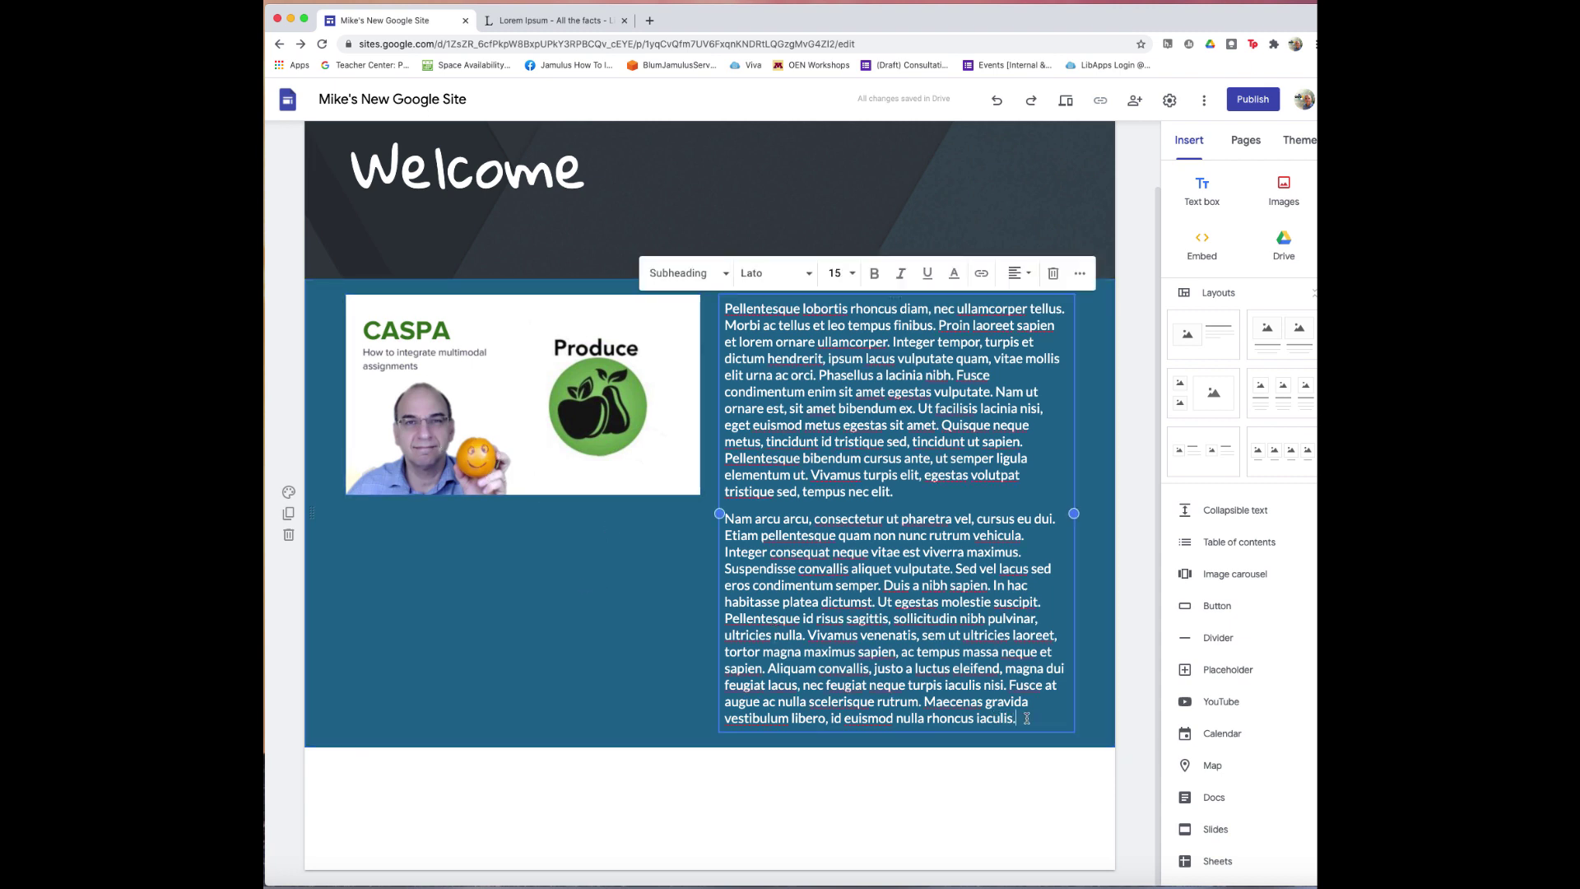
pyautogui.moveTo(1026, 718); pyautogui.dragTo(712, 514)
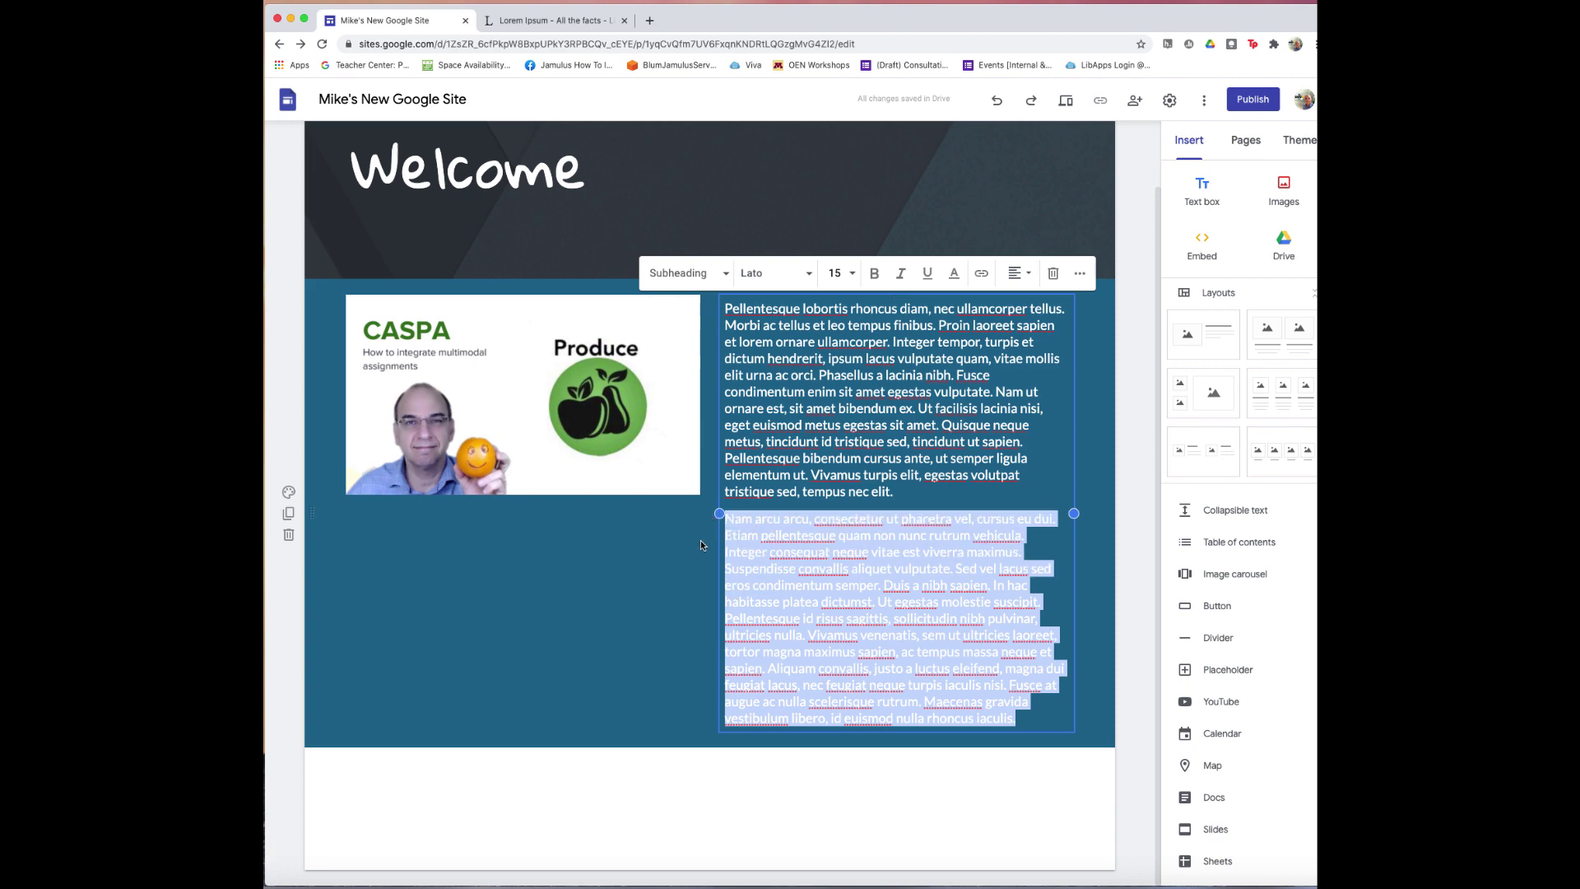
pyautogui.press('BackSpace')
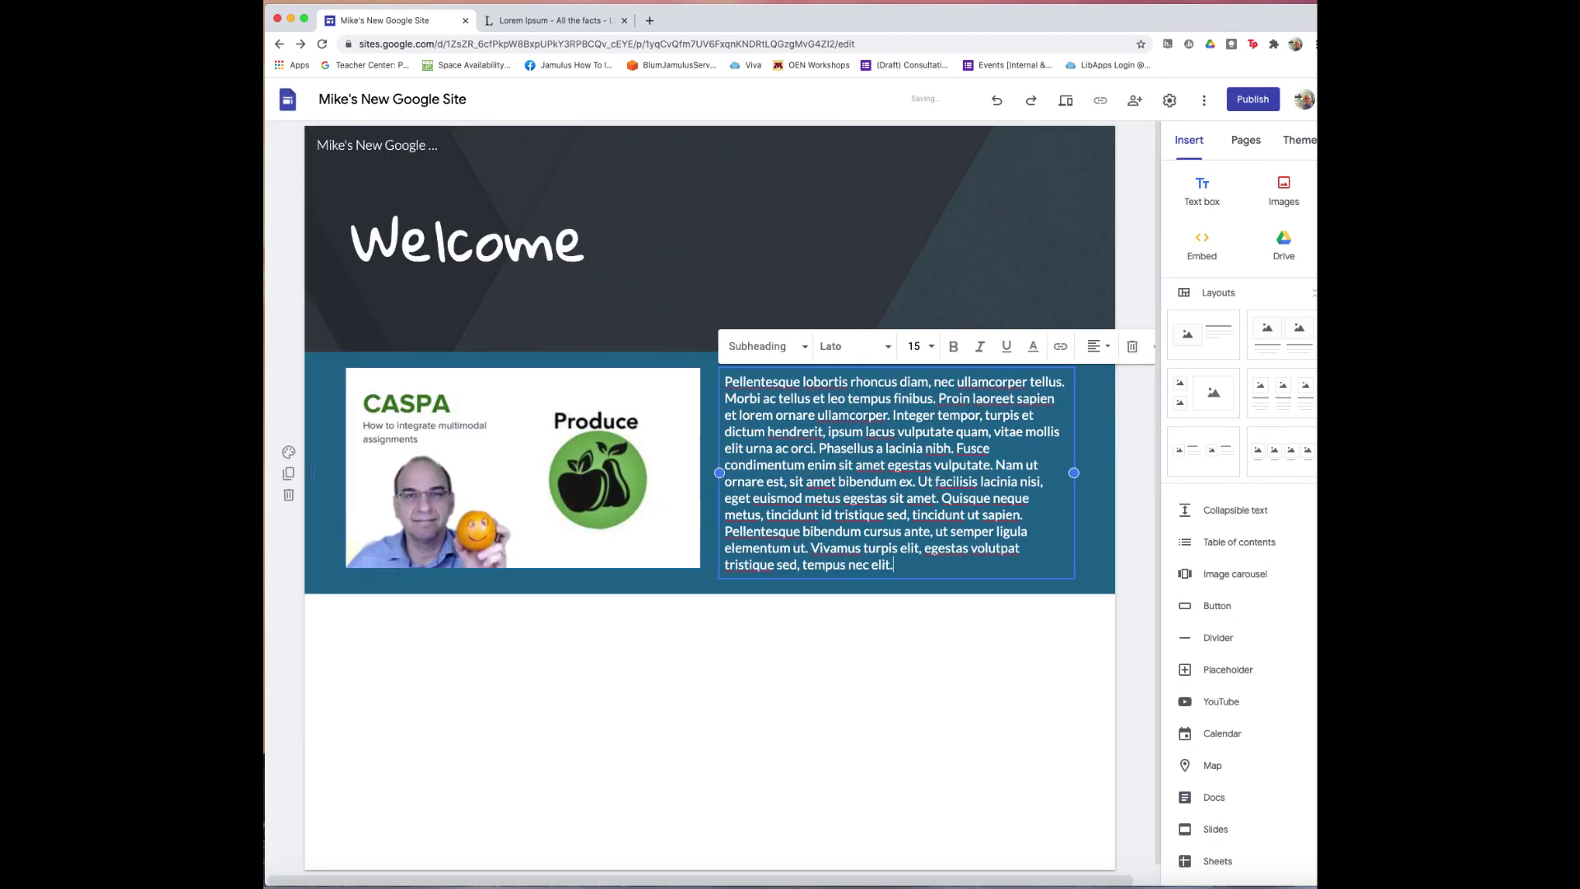
pyautogui.click(729, 674)
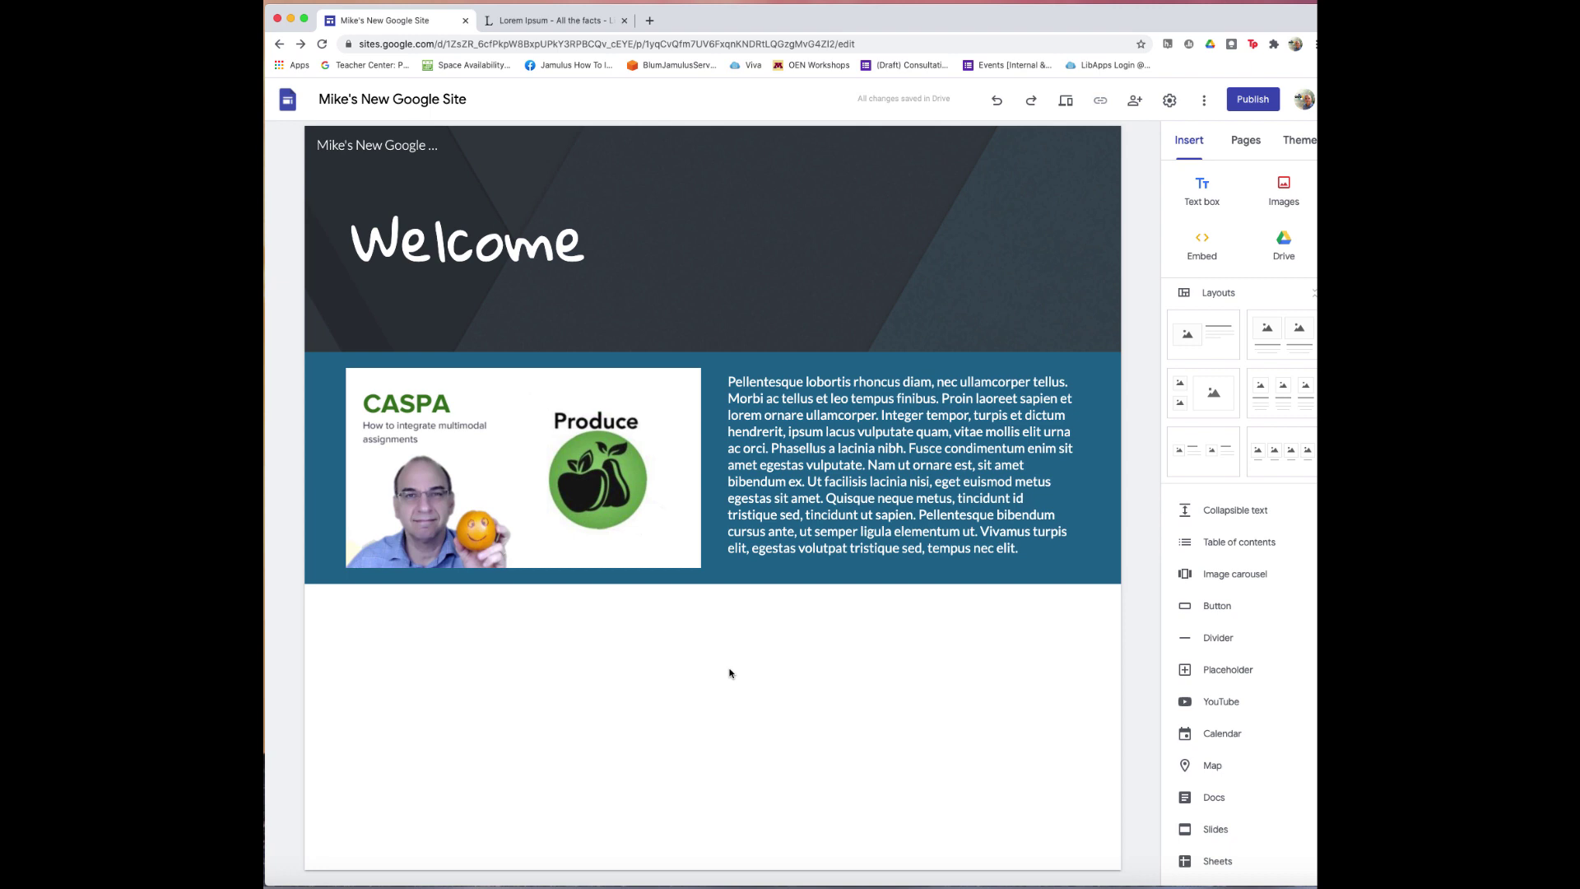
pyautogui.click(453, 477)
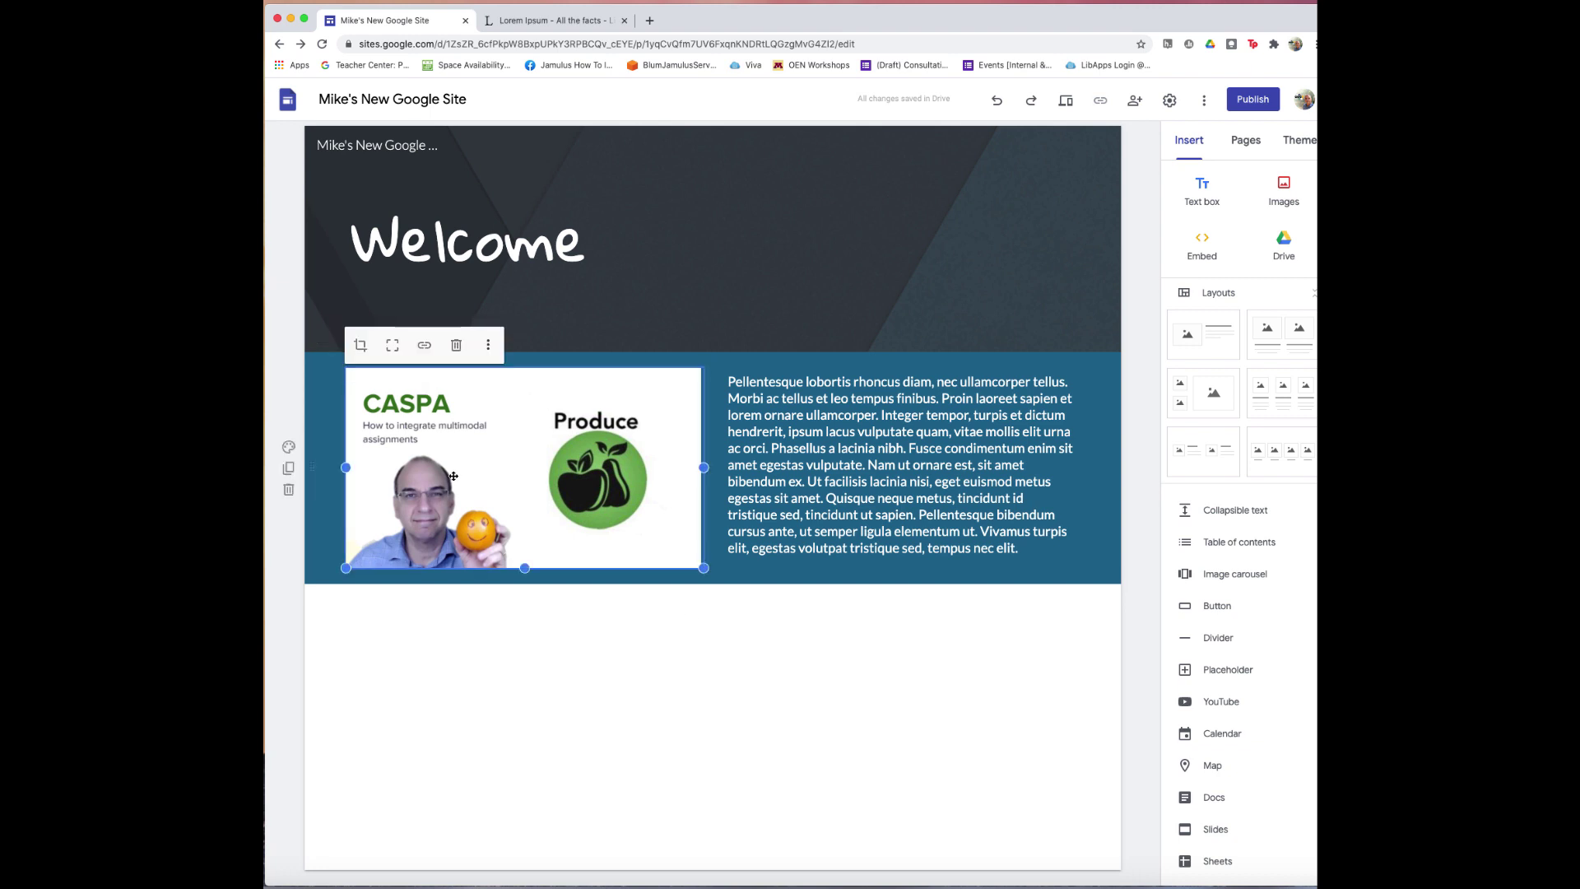
pyautogui.click(648, 677)
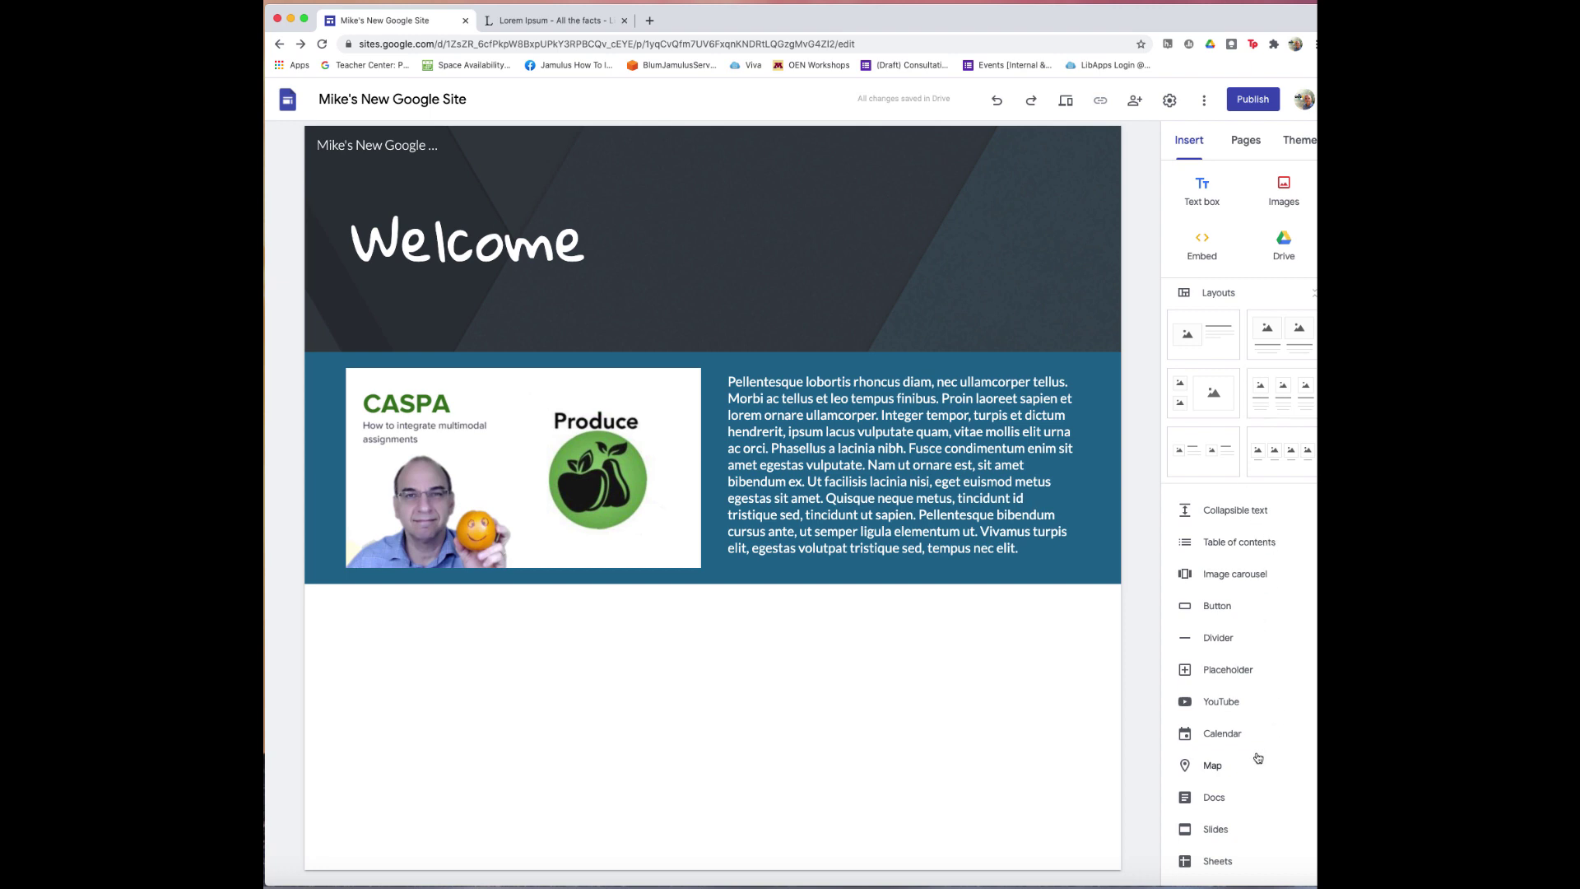
# Step: Insert the uploaded YouTube video "Zoom: Switch between accounts" below the blue section and move it to the right half of the page
pyautogui.click(1224, 705)
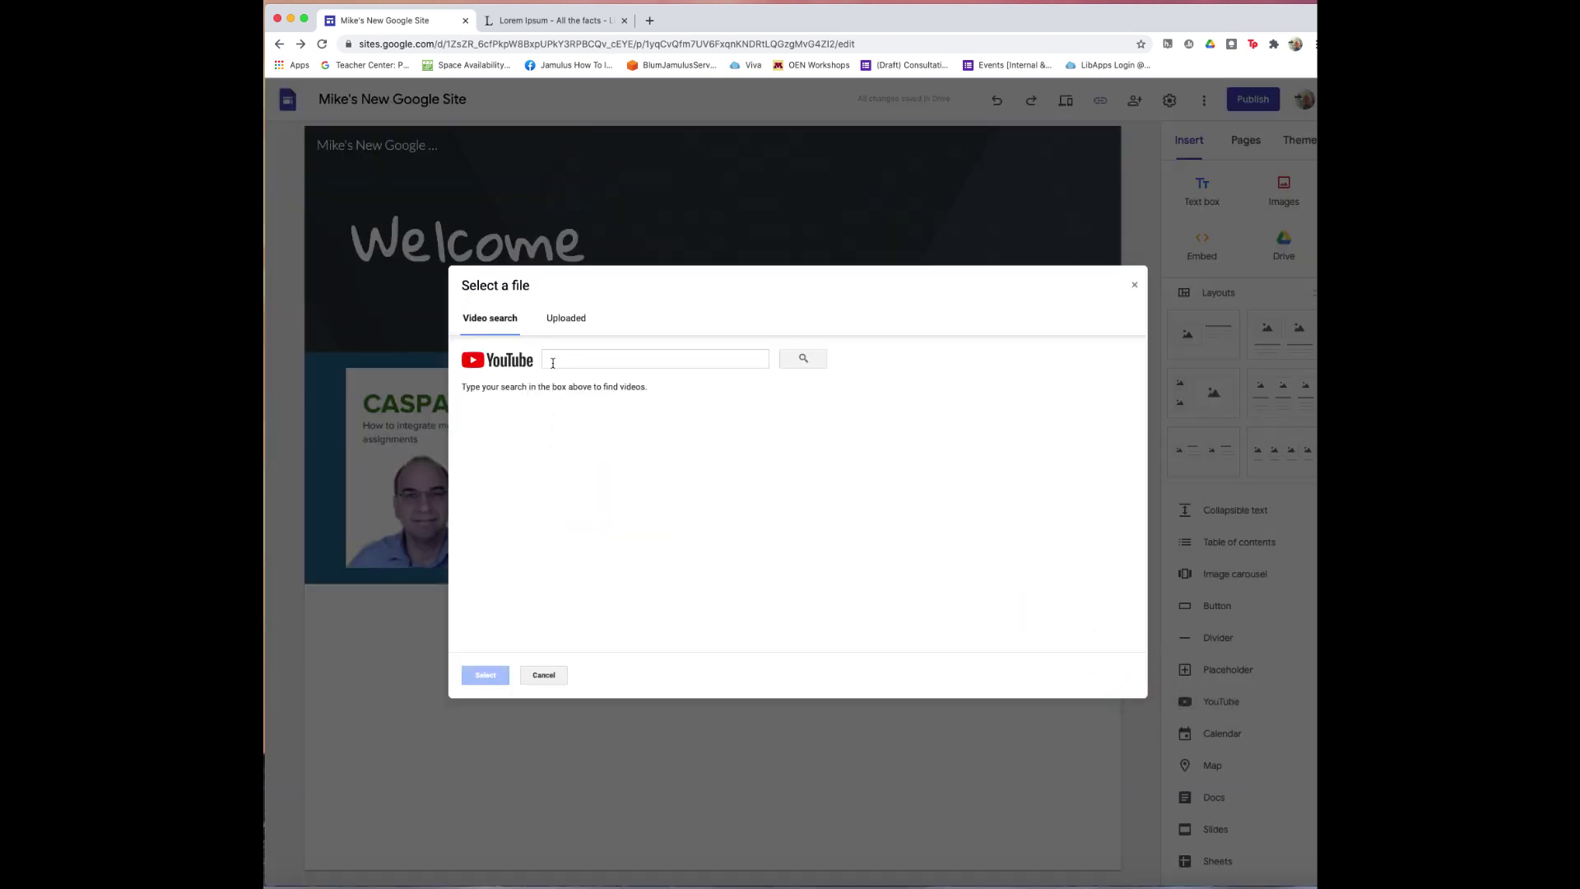
pyautogui.click(558, 319)
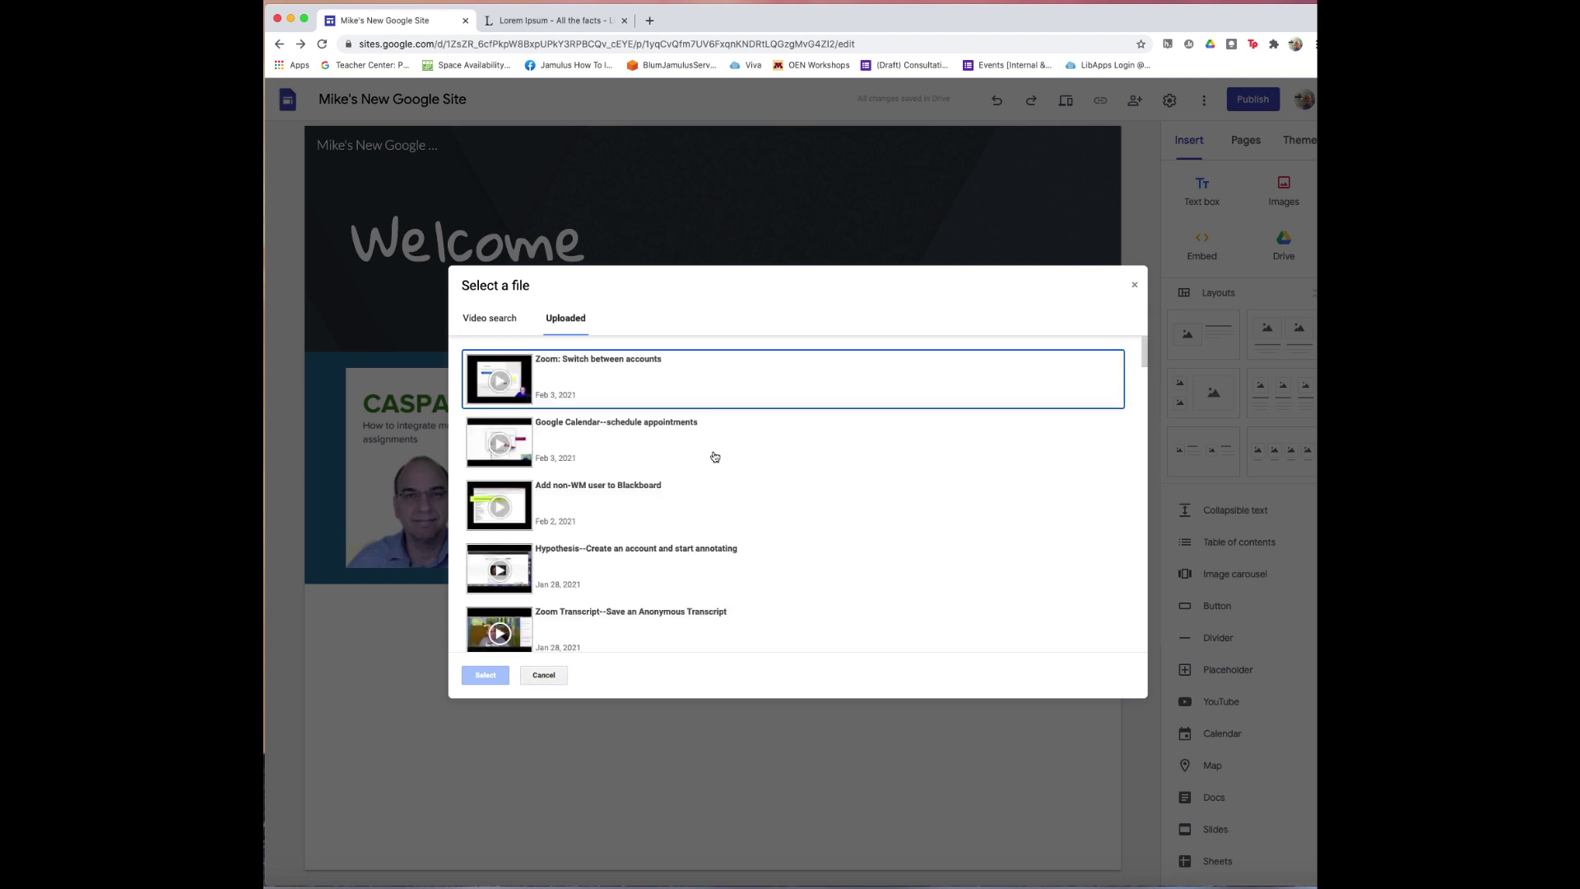
pyautogui.click(521, 375)
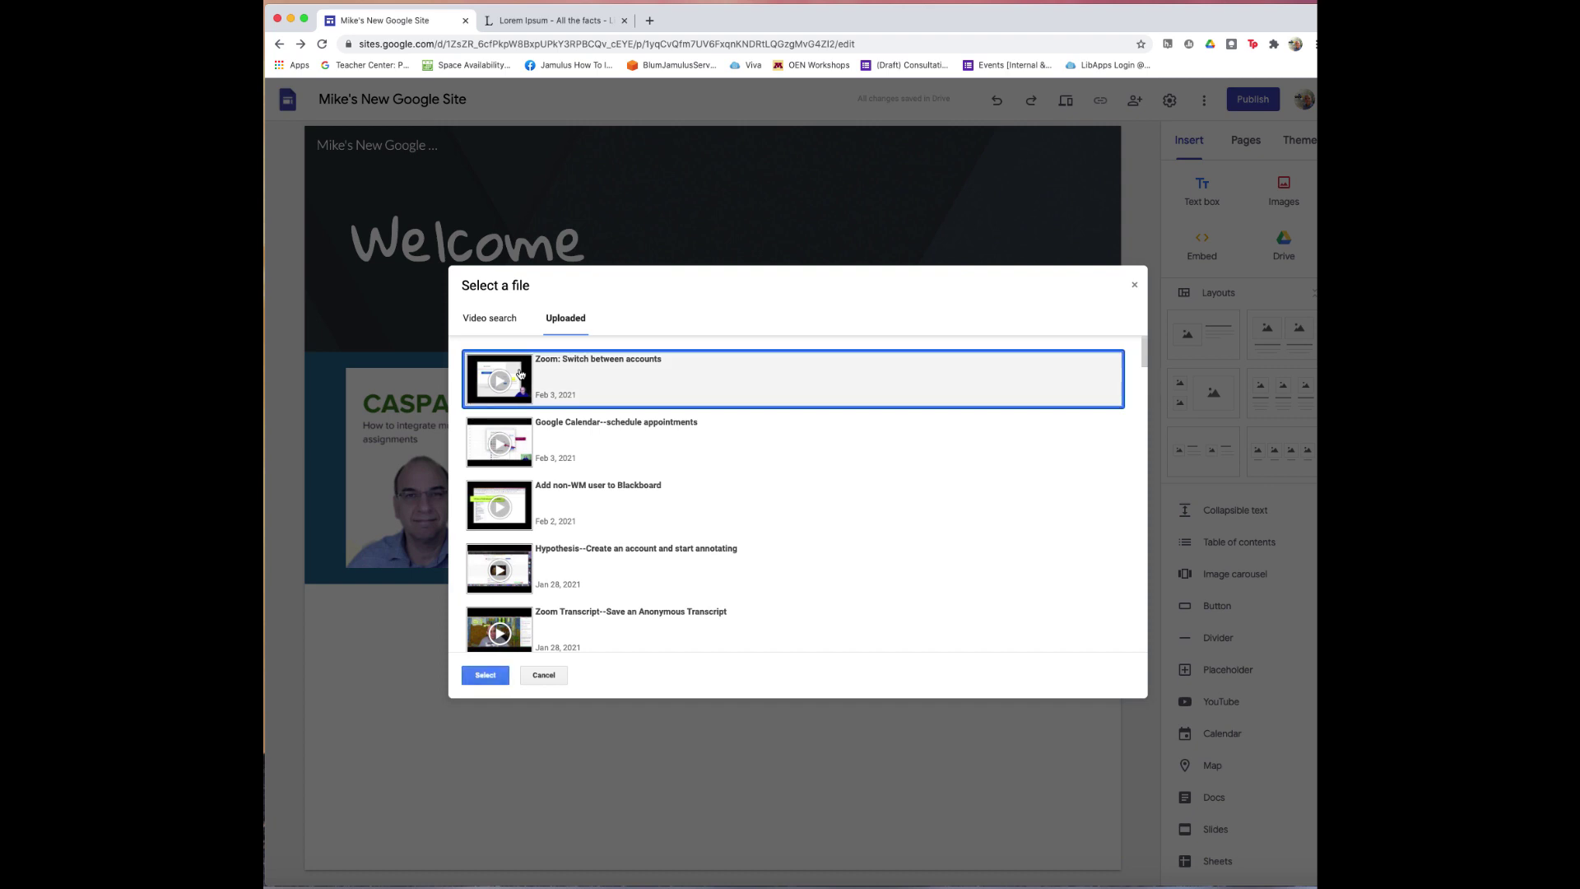
pyautogui.click(492, 676)
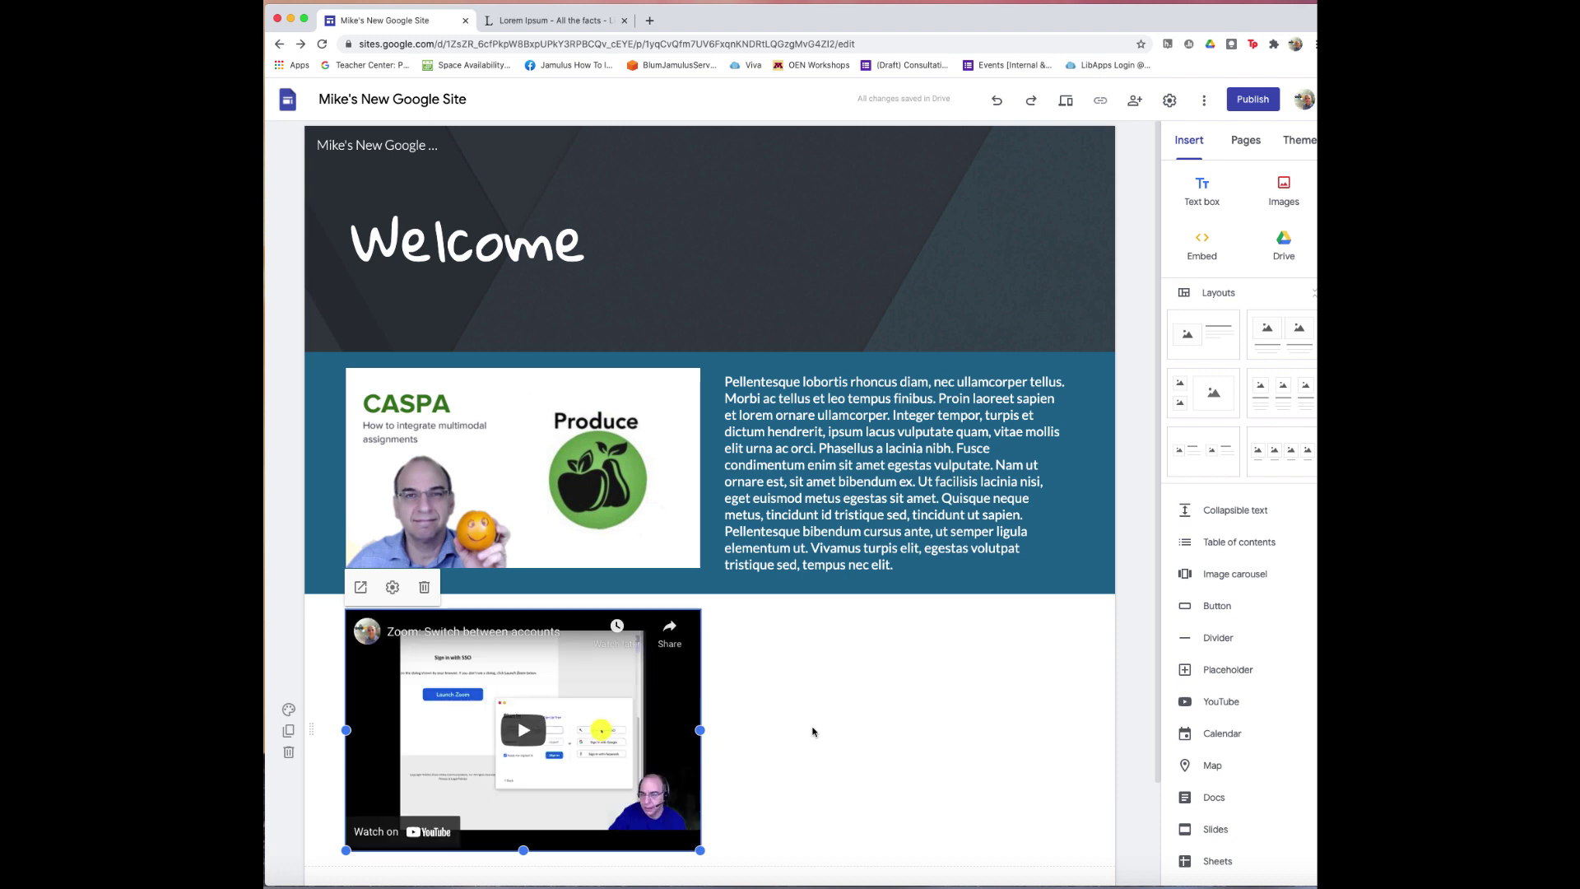
pyautogui.scroll(-1, 815, 732)
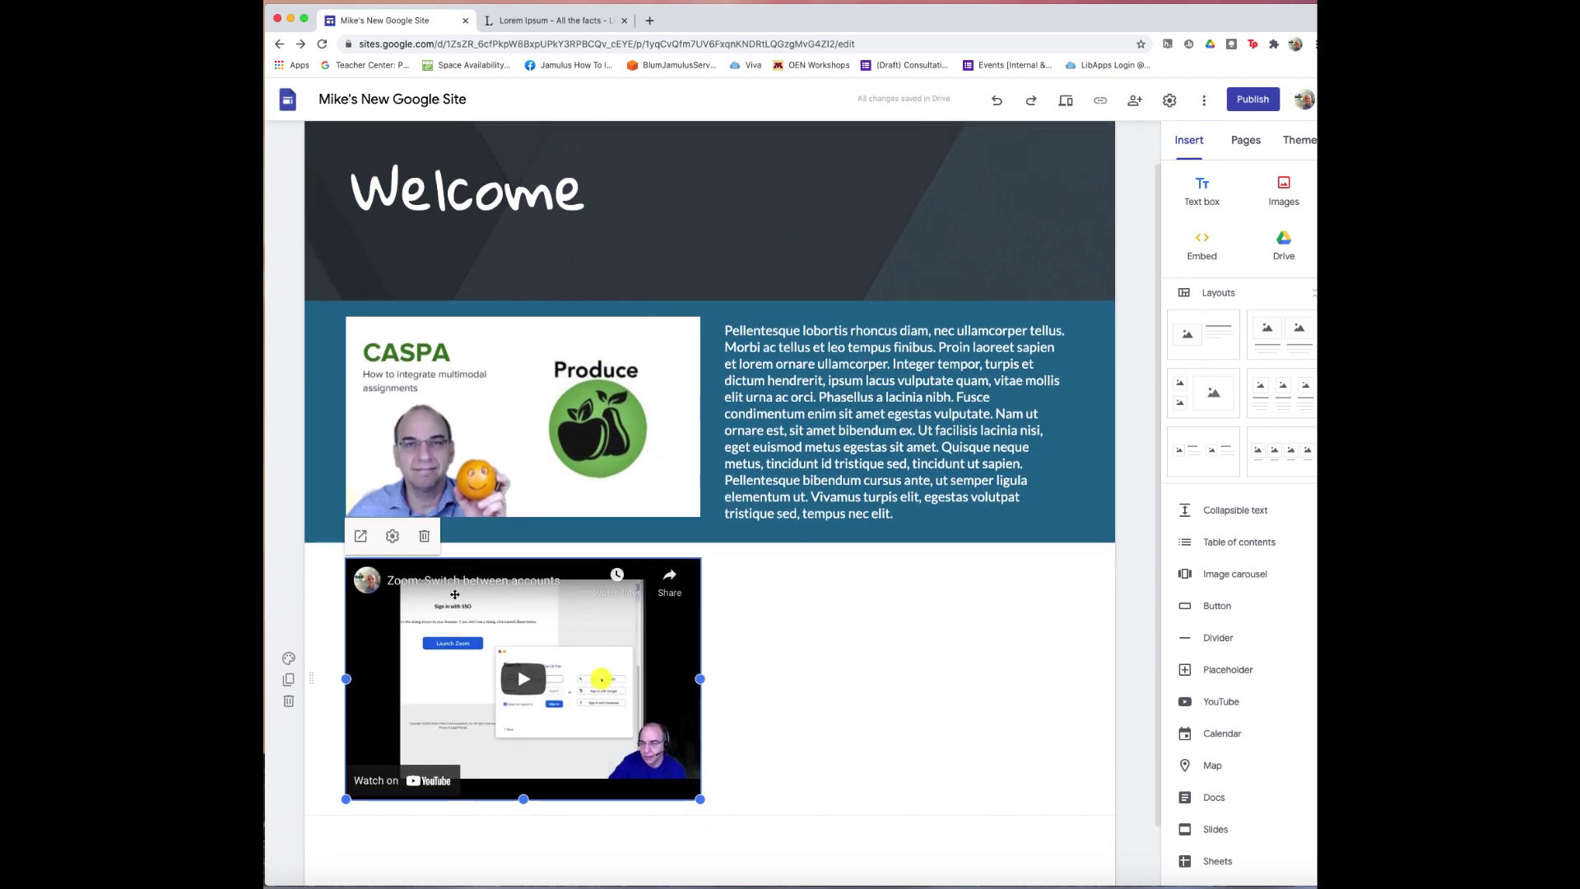
pyautogui.moveTo(512, 564); pyautogui.dragTo(954, 581)
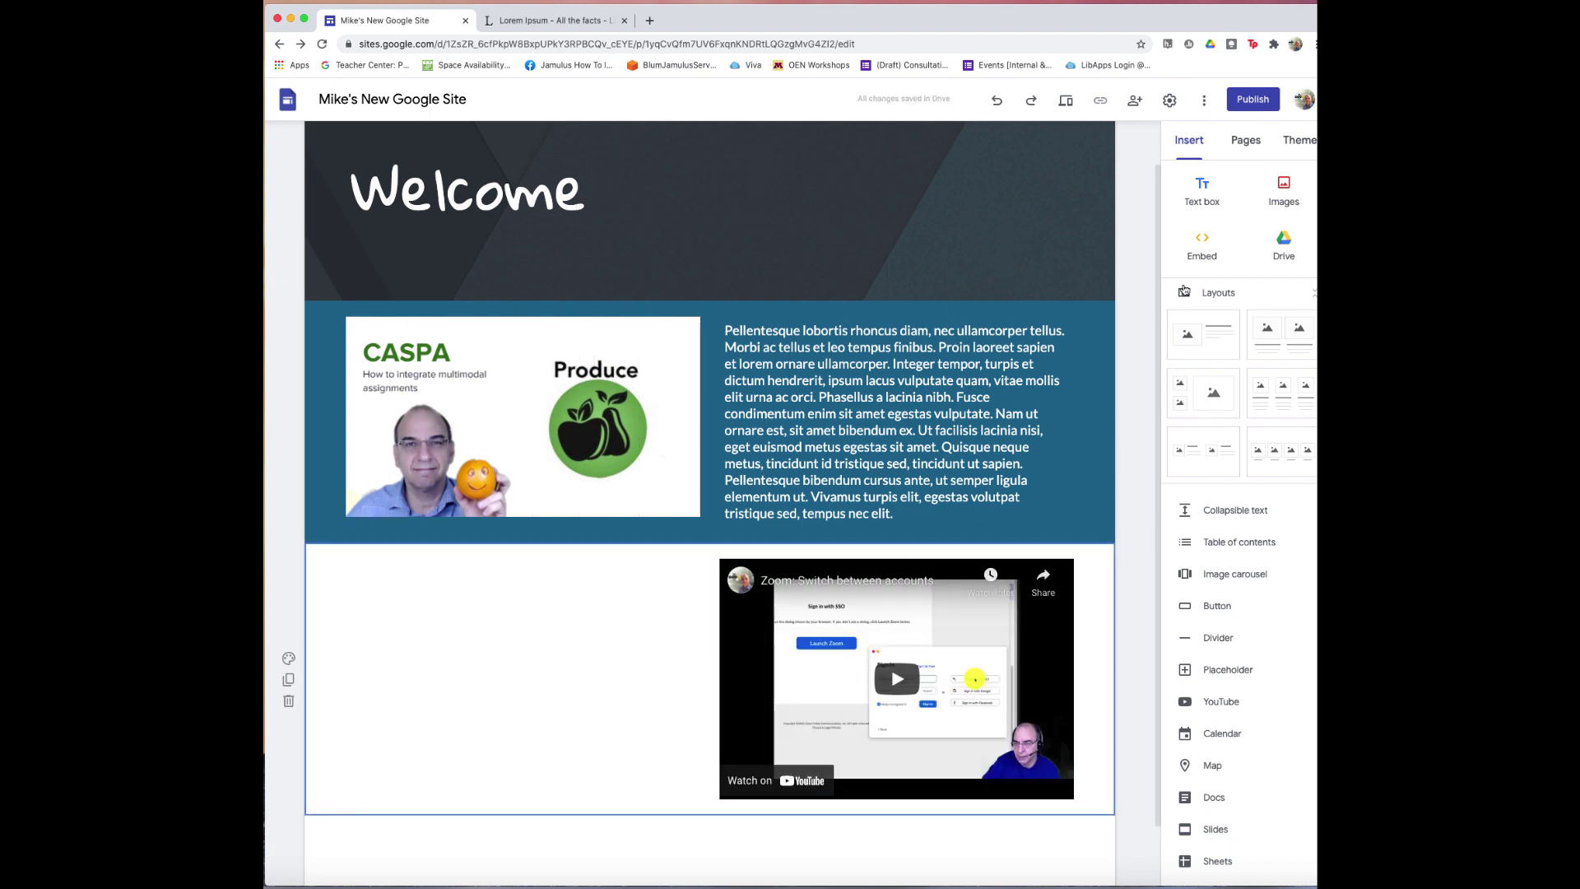
# Step: Add a text box to the left of the video and paste the two lorem ipsum paragraphs into it
pyautogui.click(1201, 194)
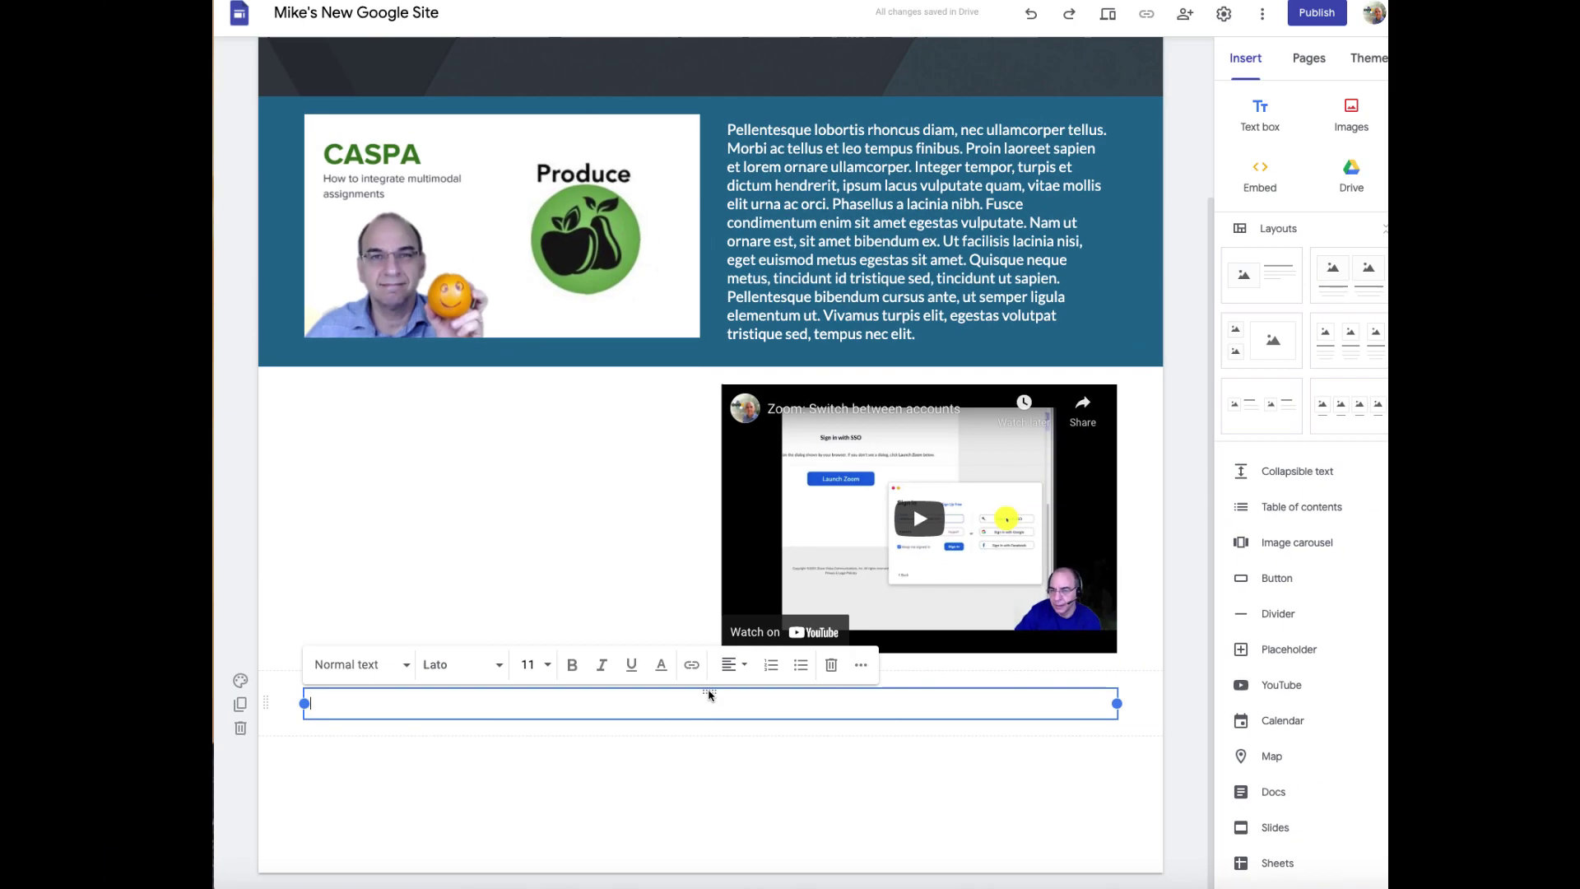
pyautogui.moveTo(739, 255); pyautogui.dragTo(536, 516)
pyautogui.click(411, 544)
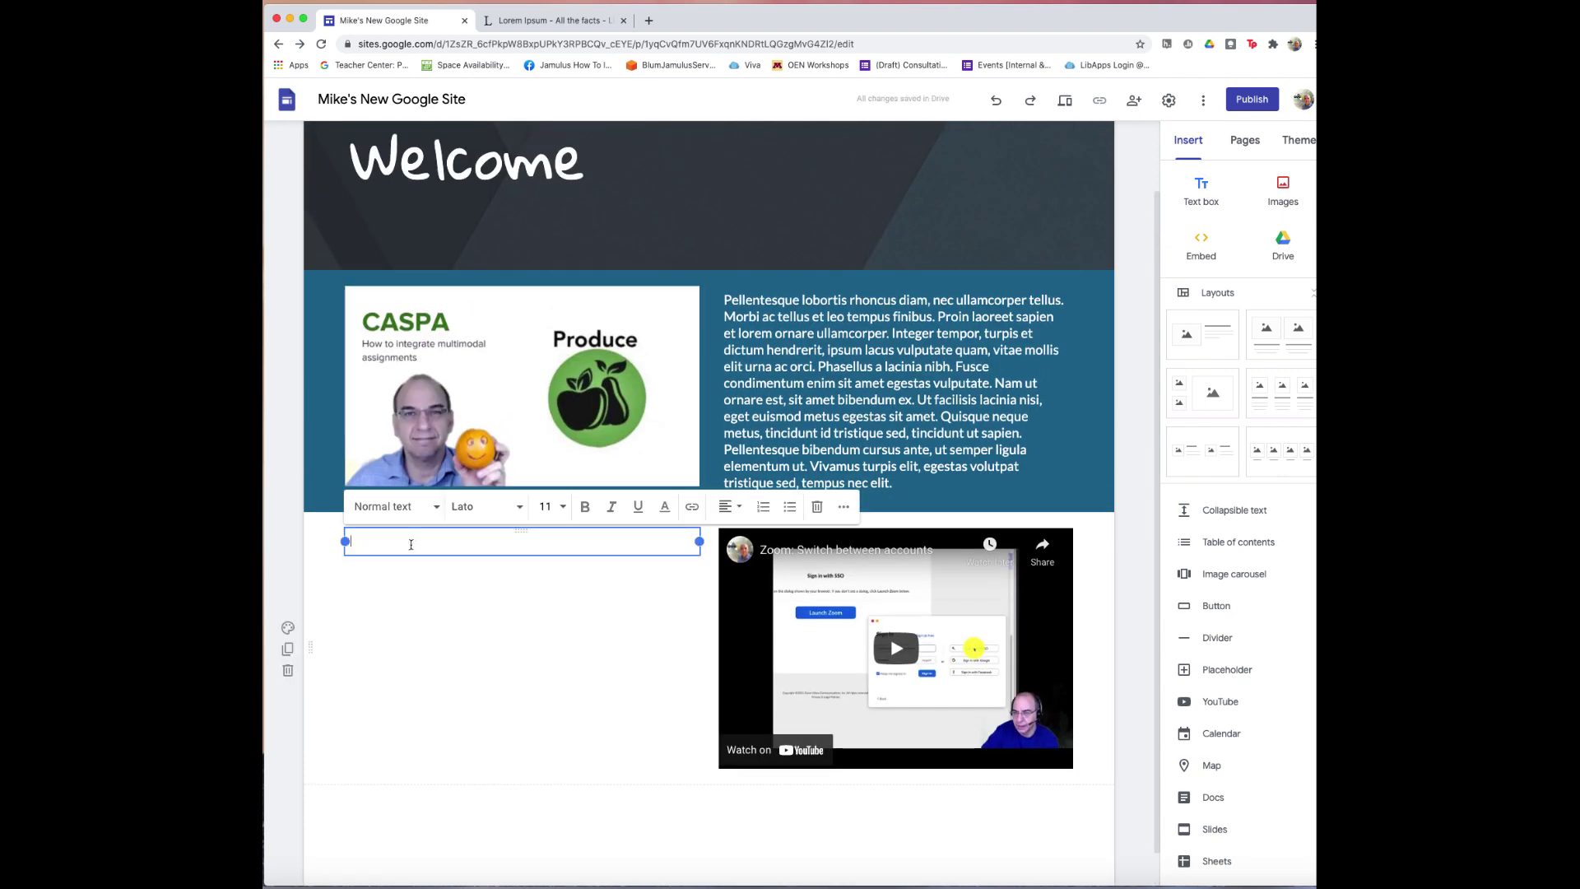
pyautogui.write('Pellentesque lobortis rhoncus diam, nec ullamcorper tellus. Morbi ac tellus et leo tempus finibus. Proin laoreet sapien et lorem ornare ullamcorper. Integer tempor, turpis et dictum hendrerit, ipsum lacus vulputate quam, vitae mollis elit urna ac orci. Phasellus a lacinia nibh. Fusce condimentum enim sit amet egestas vulputate. Nam ut ornare est, sit amet bibendum ex. Ut facilisis lacinia nisi, eget euismod metus egestas sit amet. Quisque neque metus, tincidunt id tristique sed, tincidunt ut sapien. Pellentesque bibendum cursus ante, ut semper ligula elementum ut. Vivamus turpis elit, egestas volutpat tristique sed, tempus nec elit.  Nam arcu arcu, consectetur ut pharetra vel, cursus eu dui. Etiam pellentesque quam non nunc rutrum vehicula. Integer consequat neque vitae est viverra maximus. Suspendisse convallis aliquet vulputate. Sed vel lacus sed eros condimentum semper. Duis a nibh sapien. In hac habitasse platea dictumst. Ut egestas molestie suscipit. Pellentesque id risus sagittis, sollicitudin nibh pulvinar, ultricies nulla. Vivamus venenatis, sem ut ultricies laoreet, tortor magna maximus sapien, ac tempus massa neque et sapien. Aliquam convallis, justo a luctus eleifend, magna dui feugiat lacus, nec feugiat neque turpis iaculis nisi. Fusce at augue ac nulla scelerisque rutrum. Maecenas gravida vestibulum libero, id euismod nulla rhoncus iaculis.')
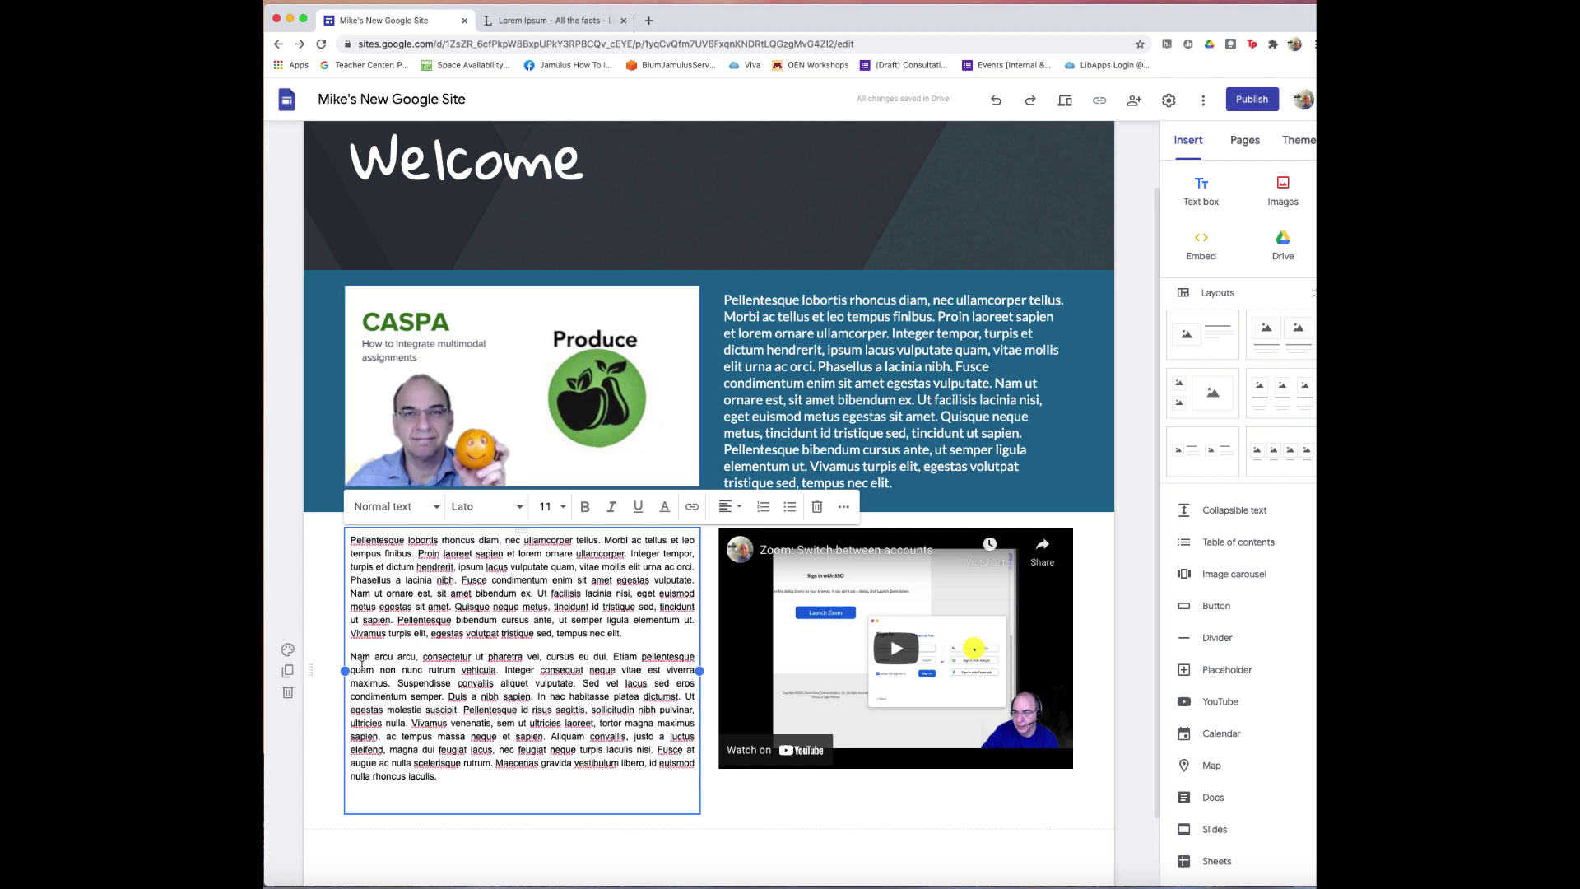
# Step: Delete the first paragraph and the trailing blank line from the text box beside the video
pyautogui.moveTo(353, 657); pyautogui.dragTo(341, 541)
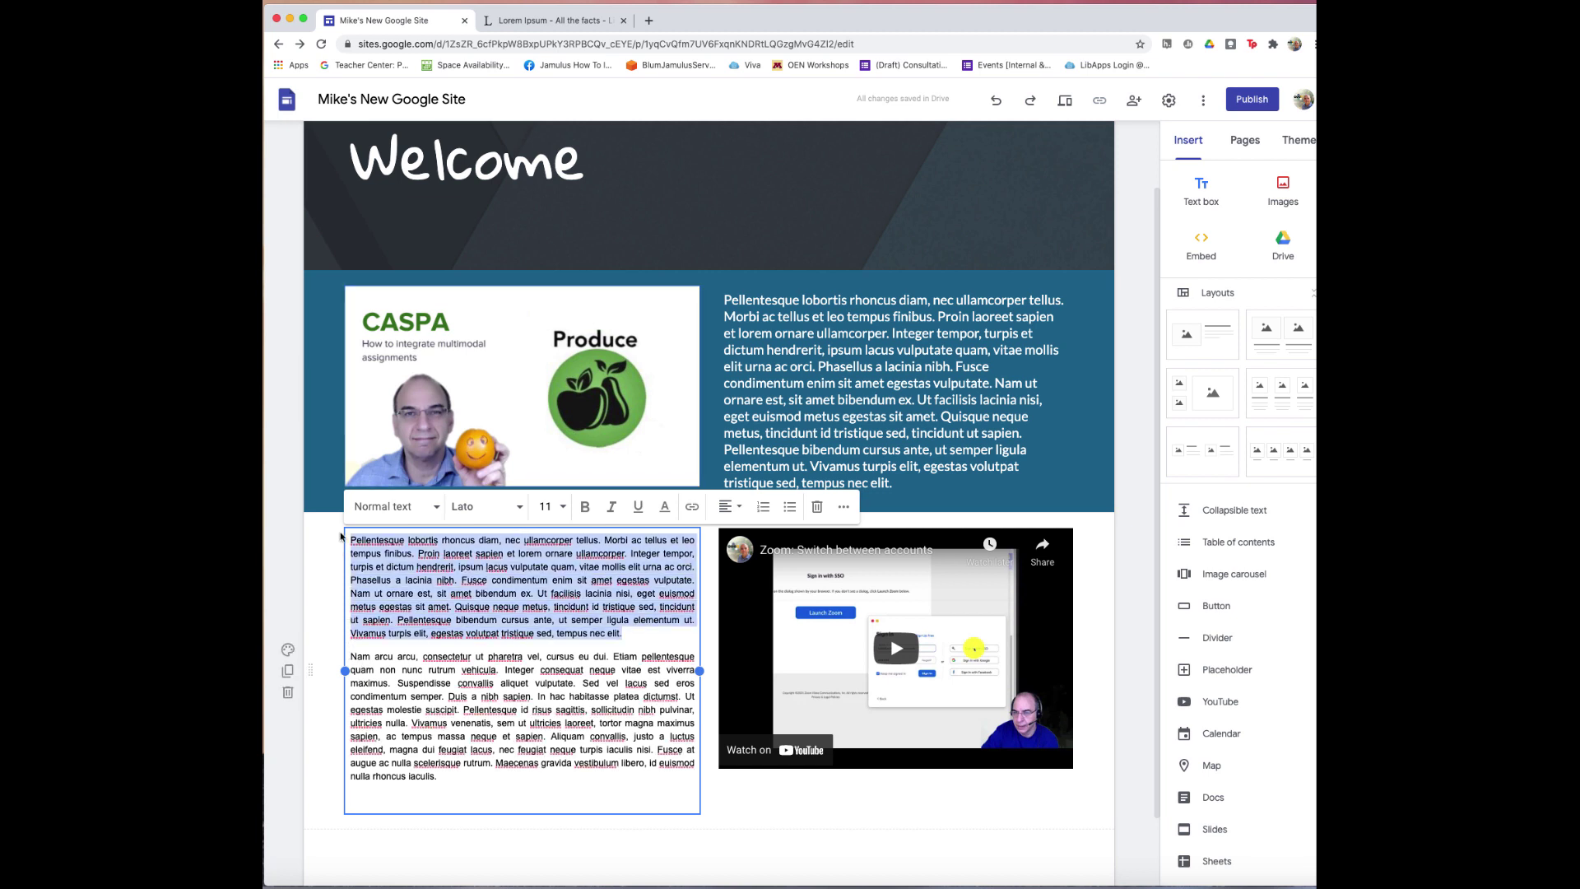
pyautogui.press('BackSpace')
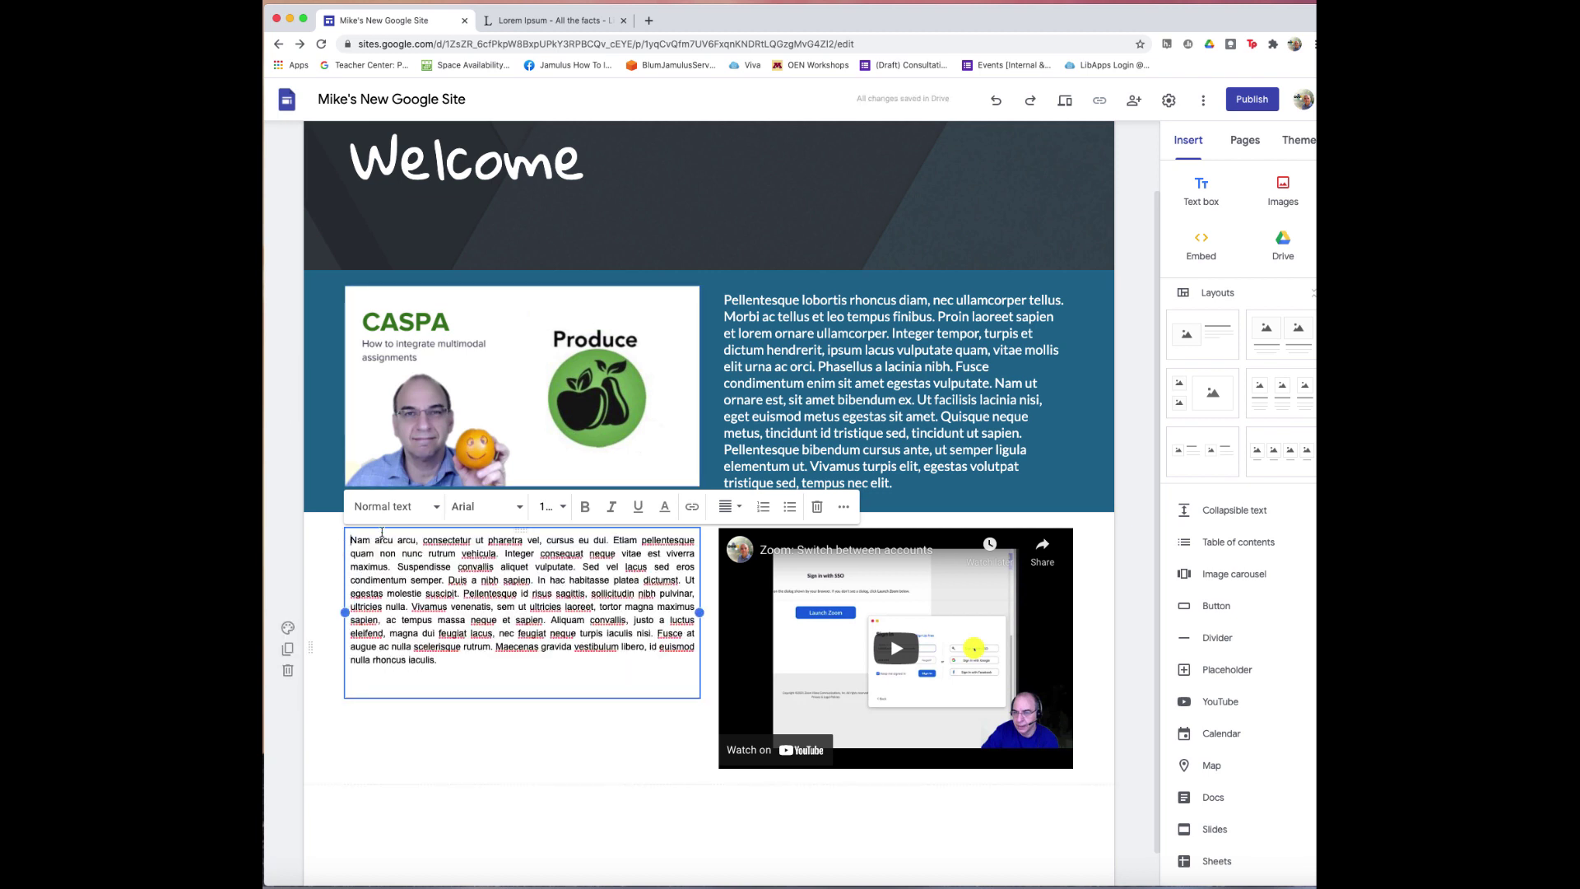
pyautogui.click(460, 681)
pyautogui.press('BackSpace')
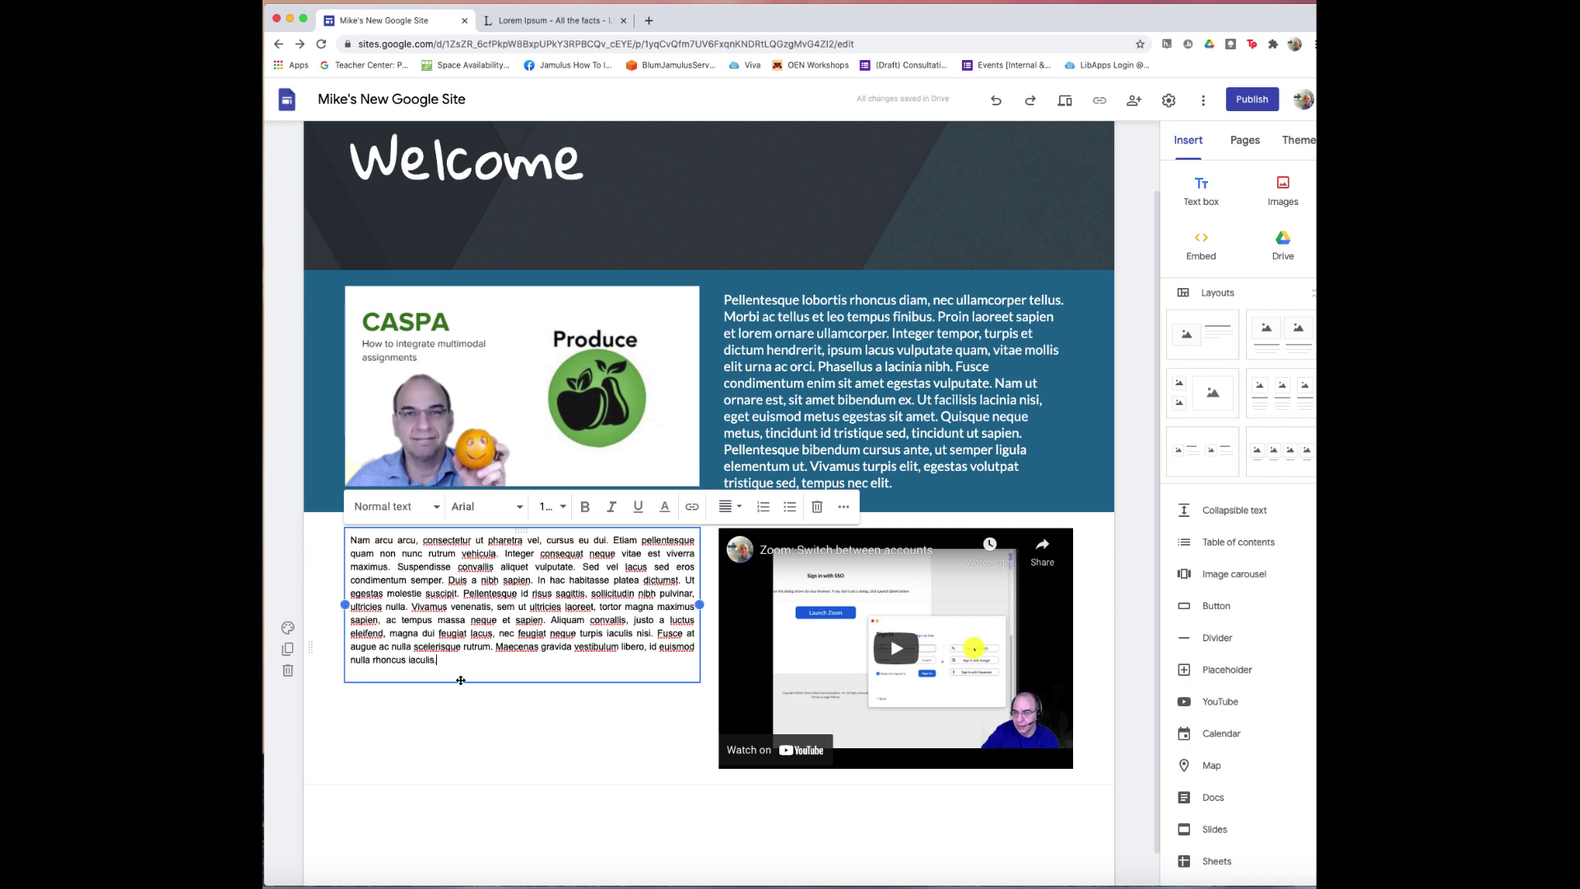
# Step: Apply the Subheading style to the remaining paragraph beside the video
pyautogui.moveTo(438, 660); pyautogui.dragTo(335, 522)
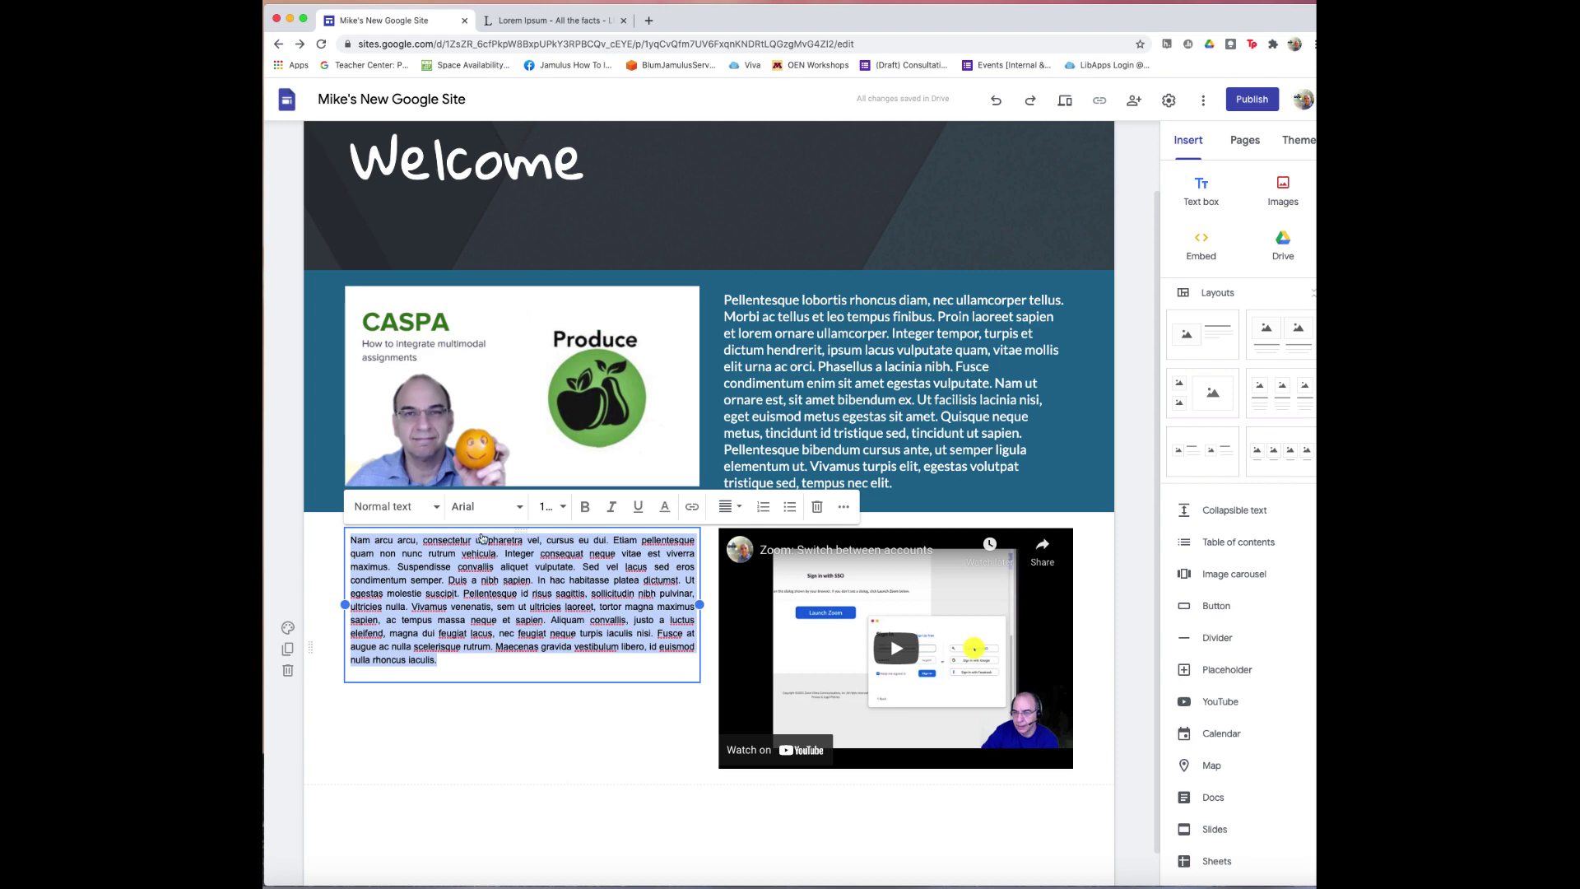
pyautogui.click(430, 509)
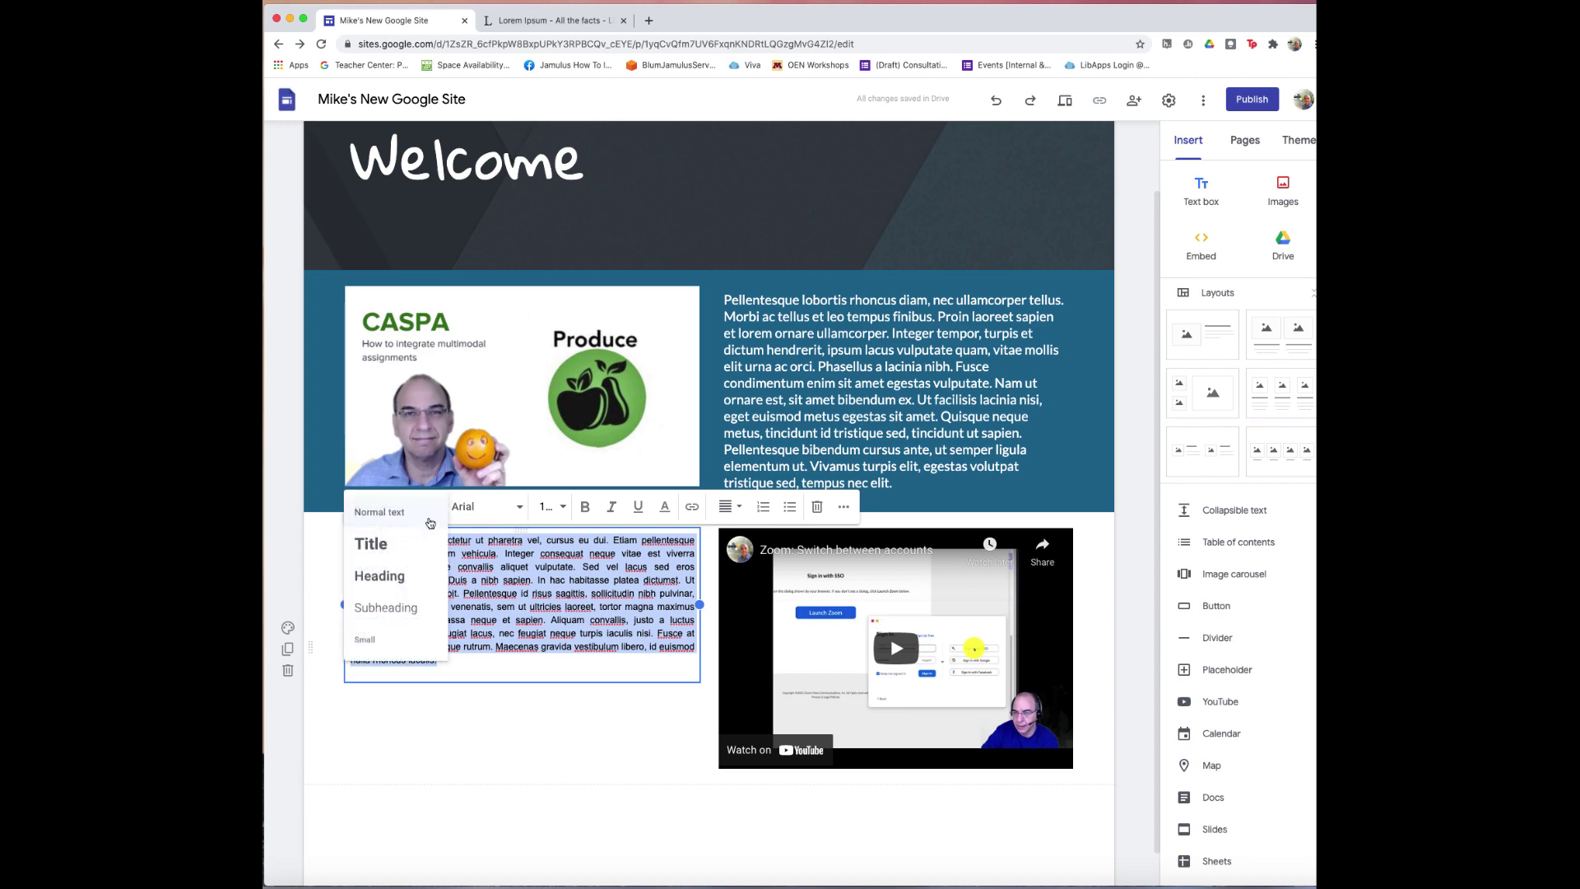
pyautogui.click(393, 608)
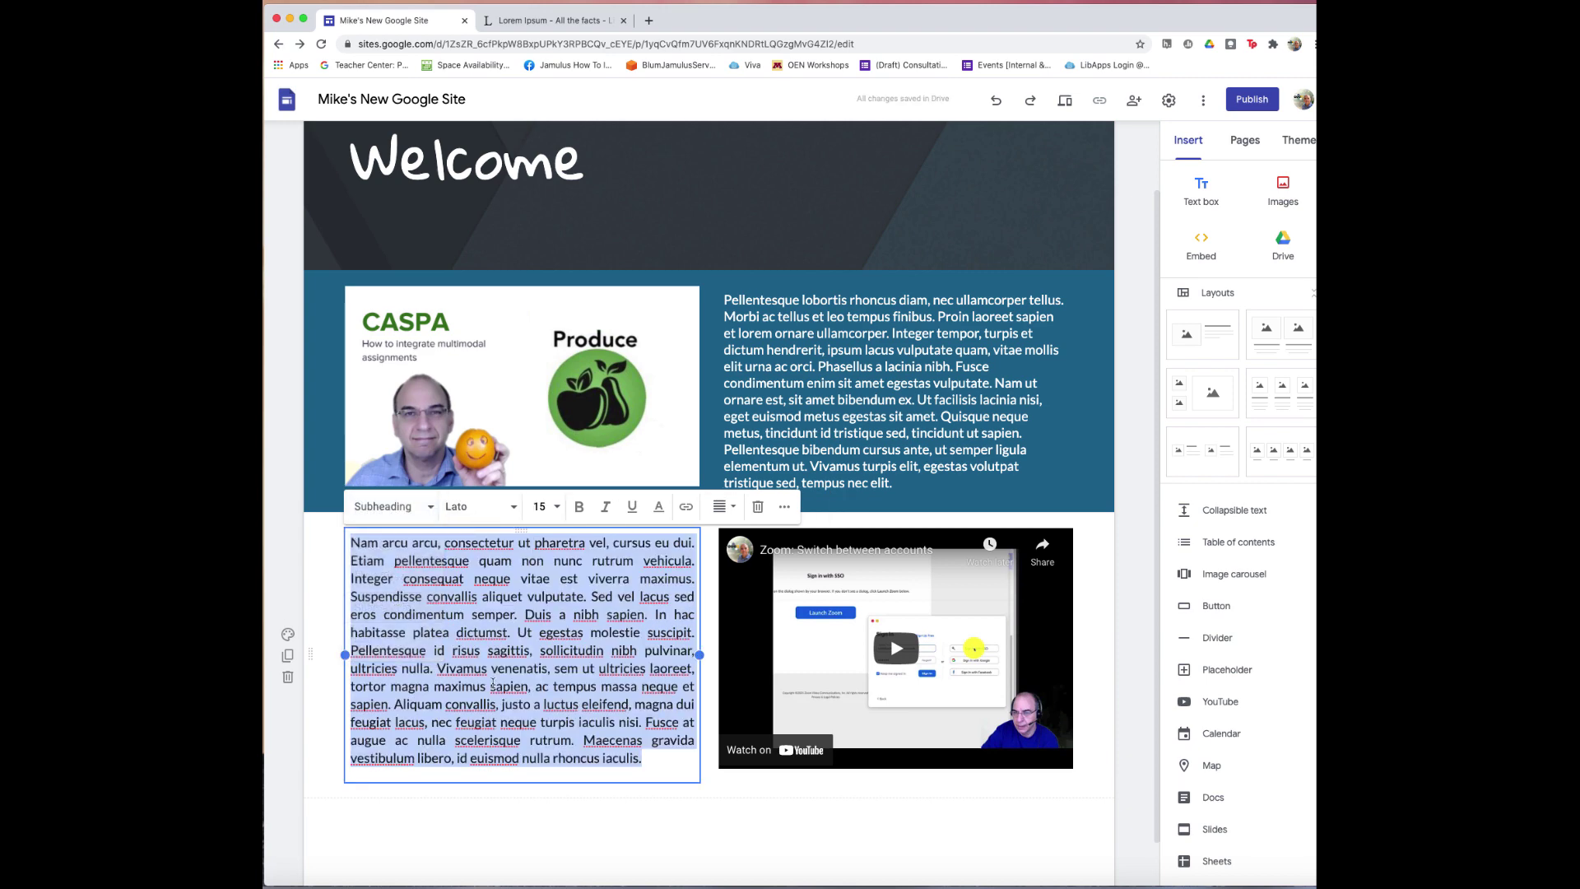
pyautogui.click(522, 818)
# Step: Set the background of the video section to Emphasis 1
pyautogui.moveTo(285, 630)
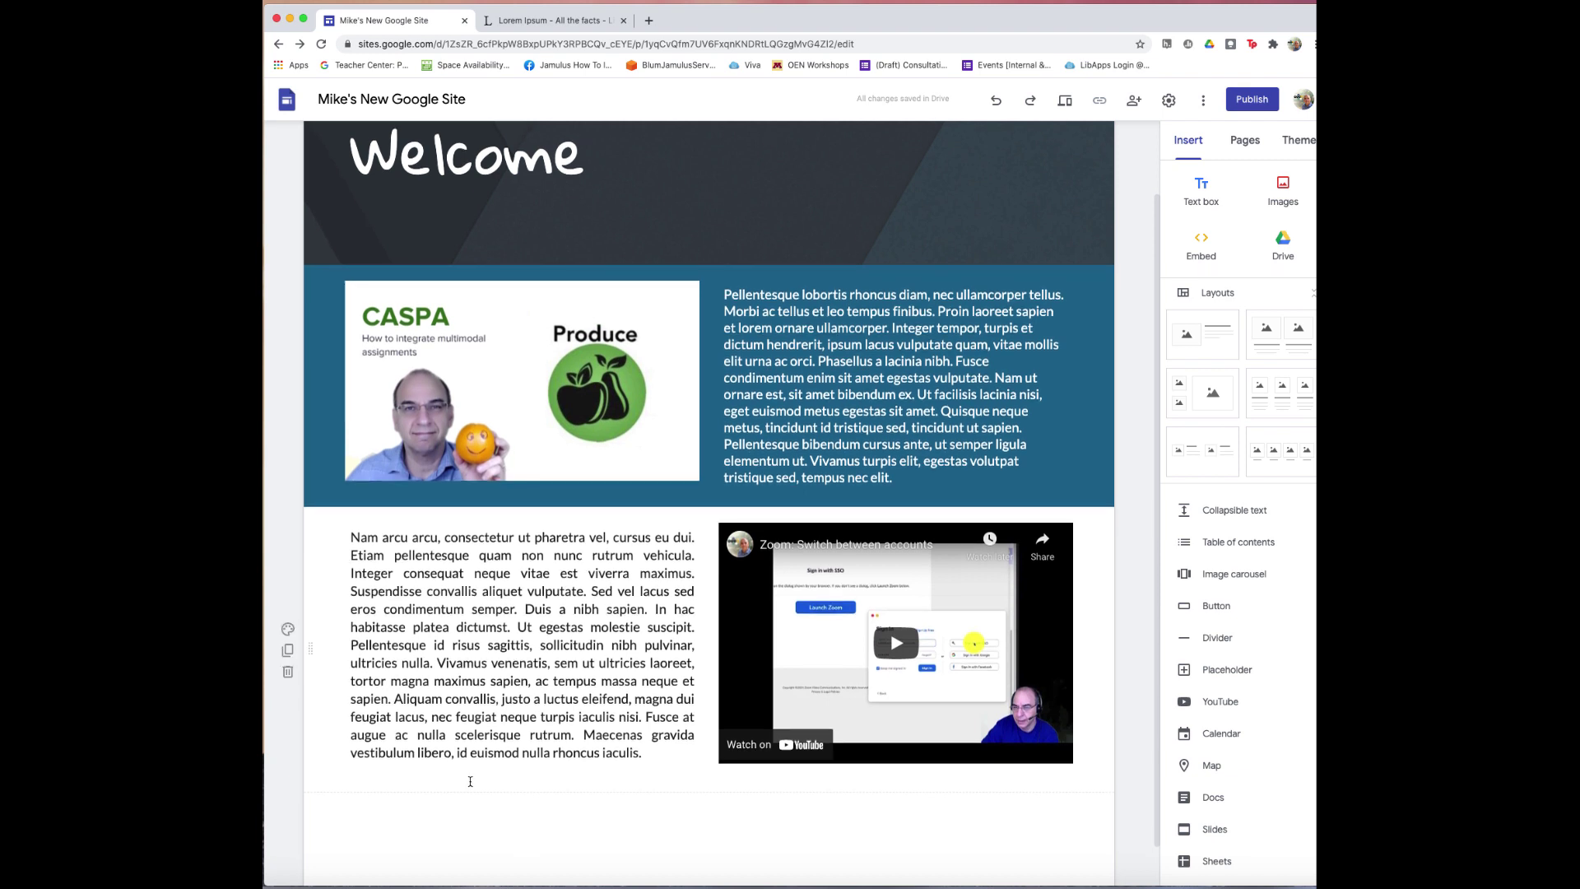
pyautogui.click(287, 629)
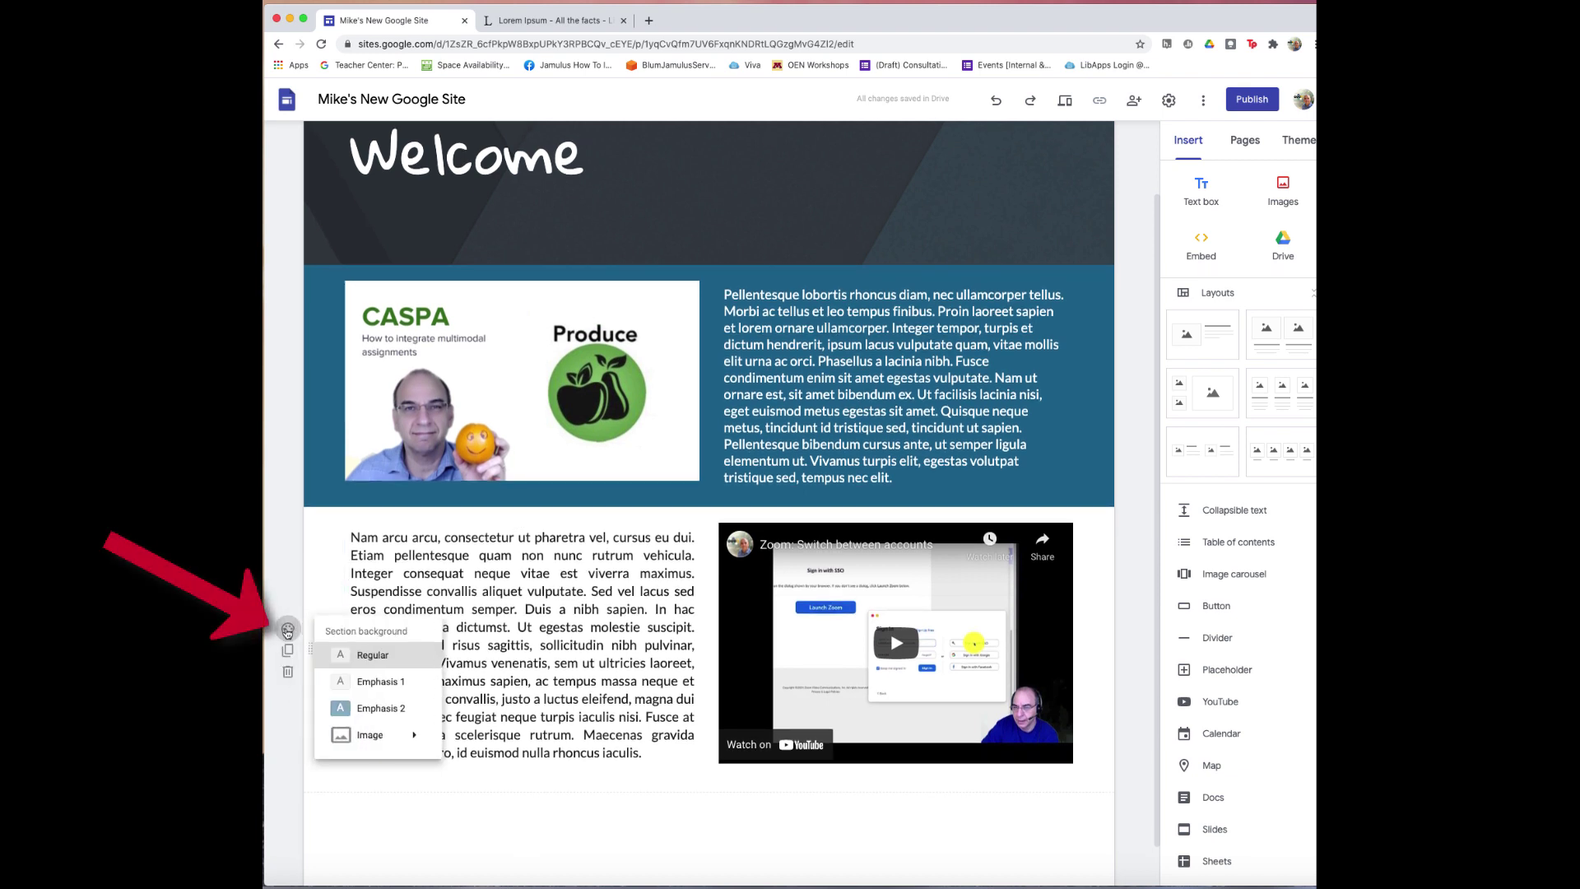
pyautogui.click(378, 681)
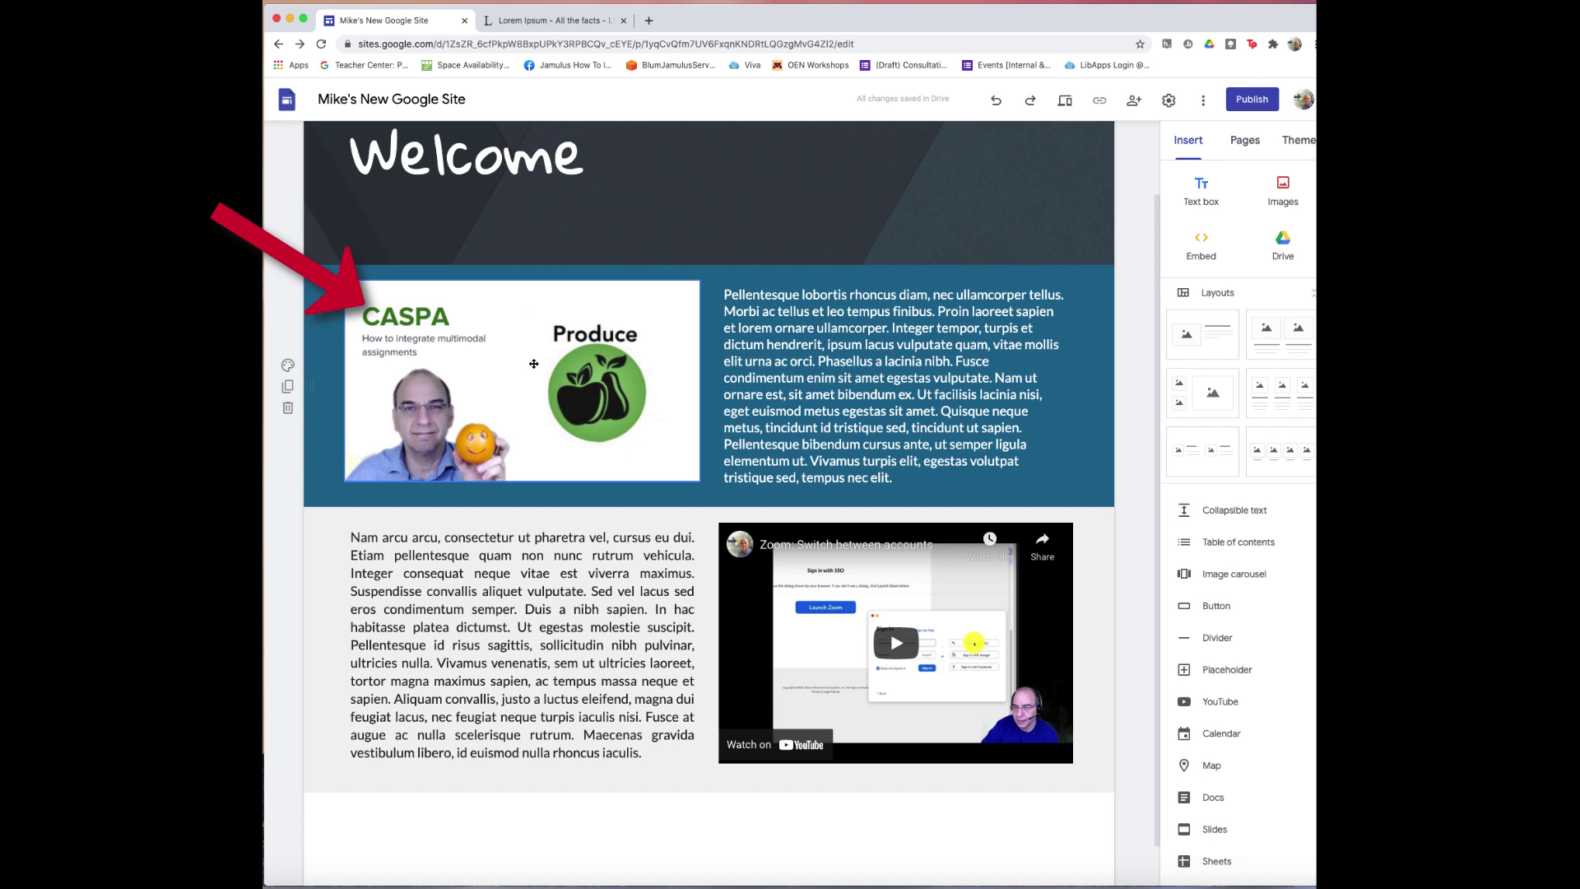
pyautogui.click(527, 377)
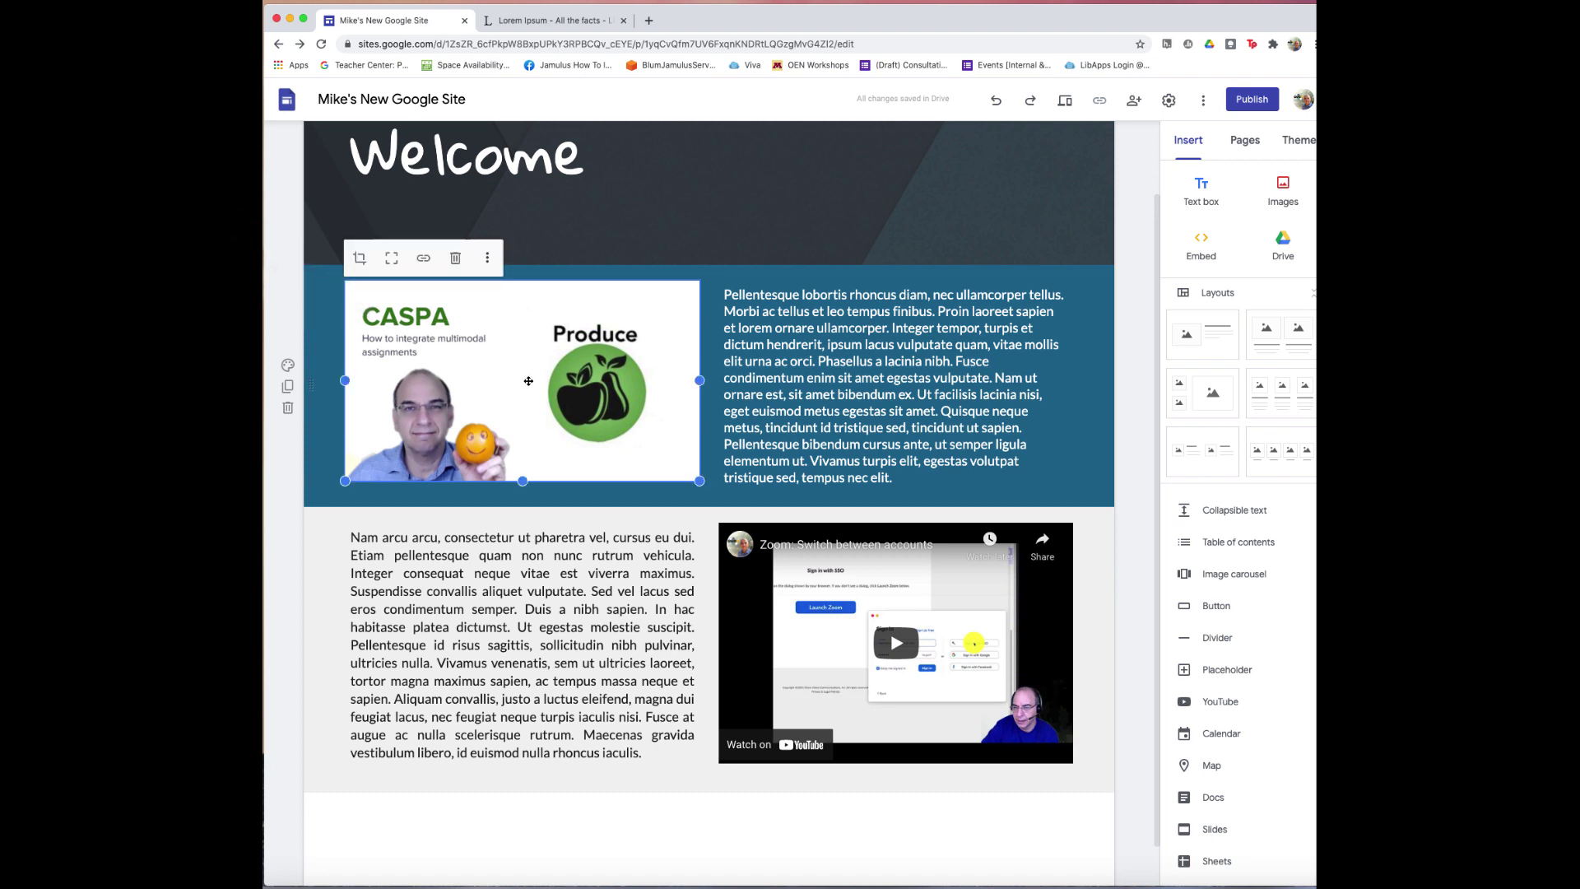
pyautogui.click(423, 261)
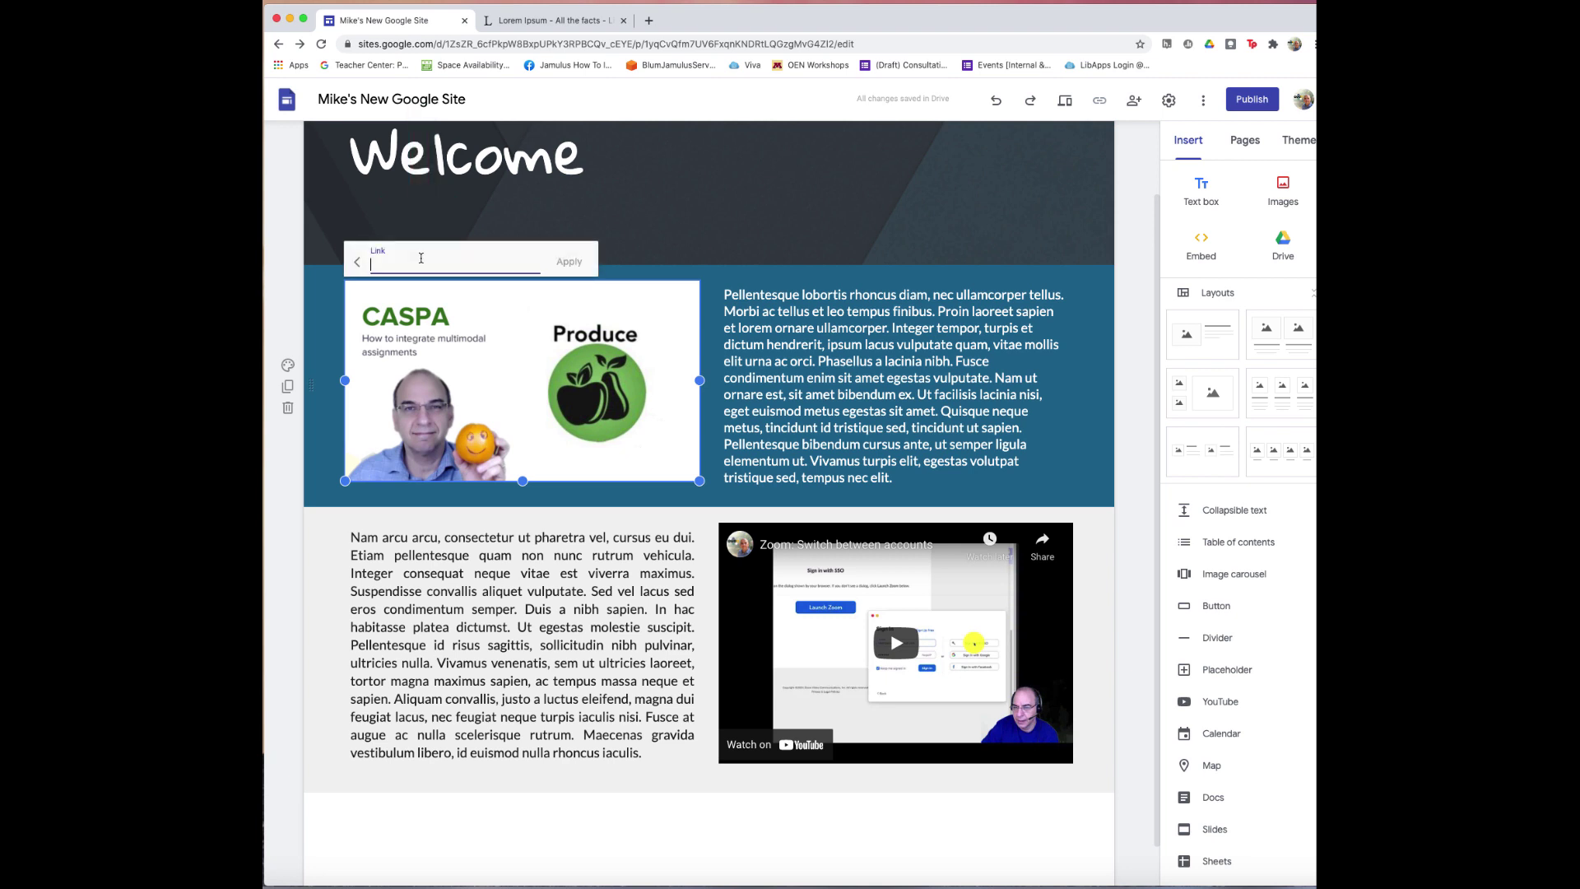
pyautogui.write('https://caspa.gs.wm.edu')
pyautogui.click(569, 262)
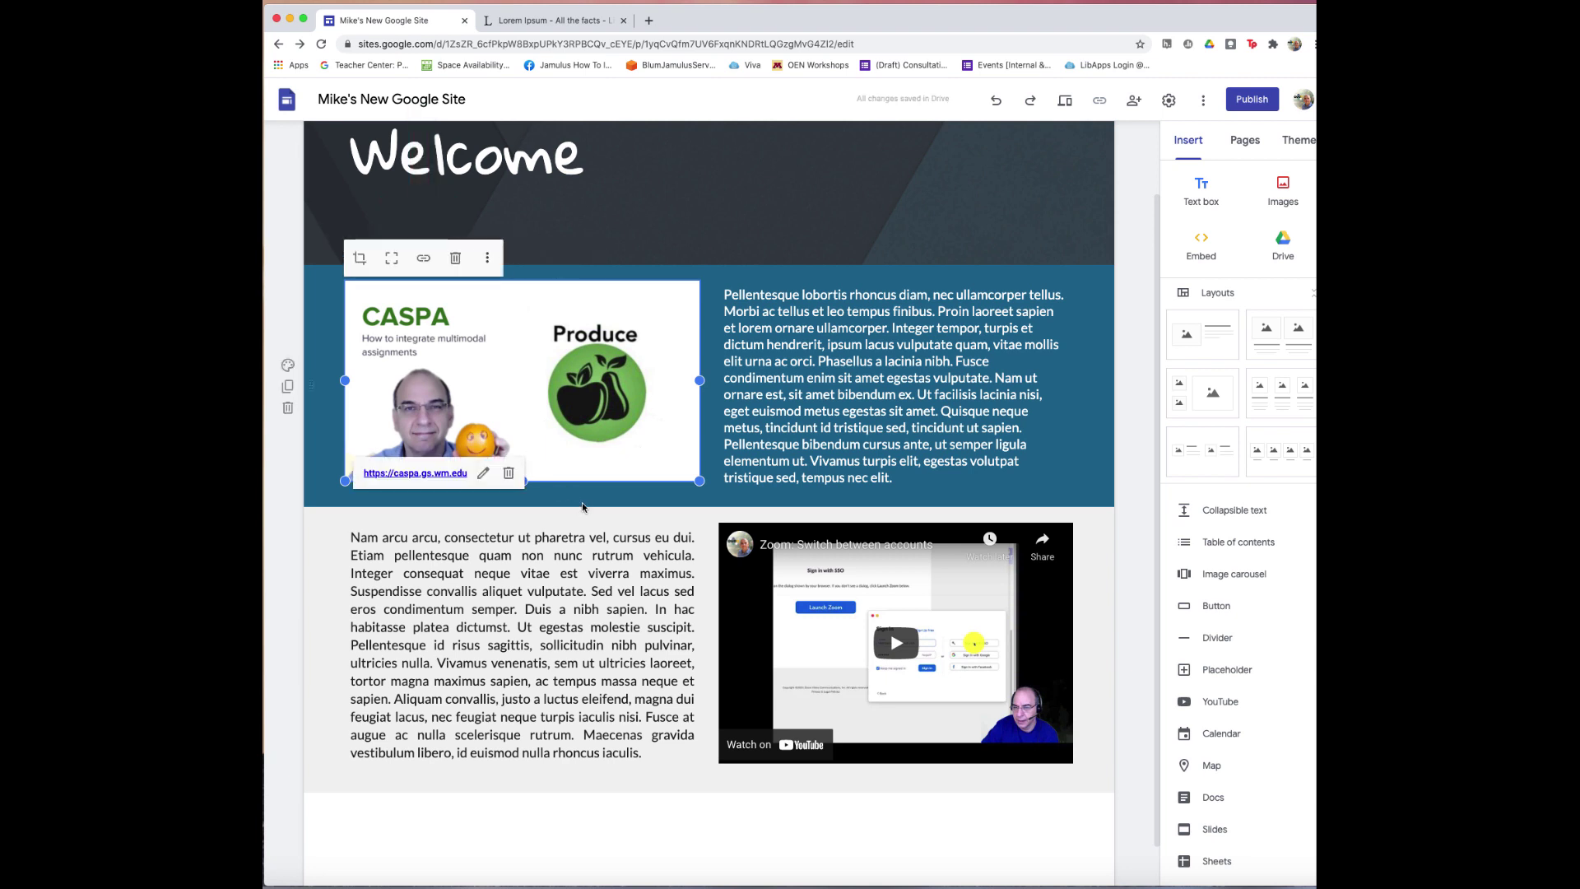
pyautogui.click(547, 488)
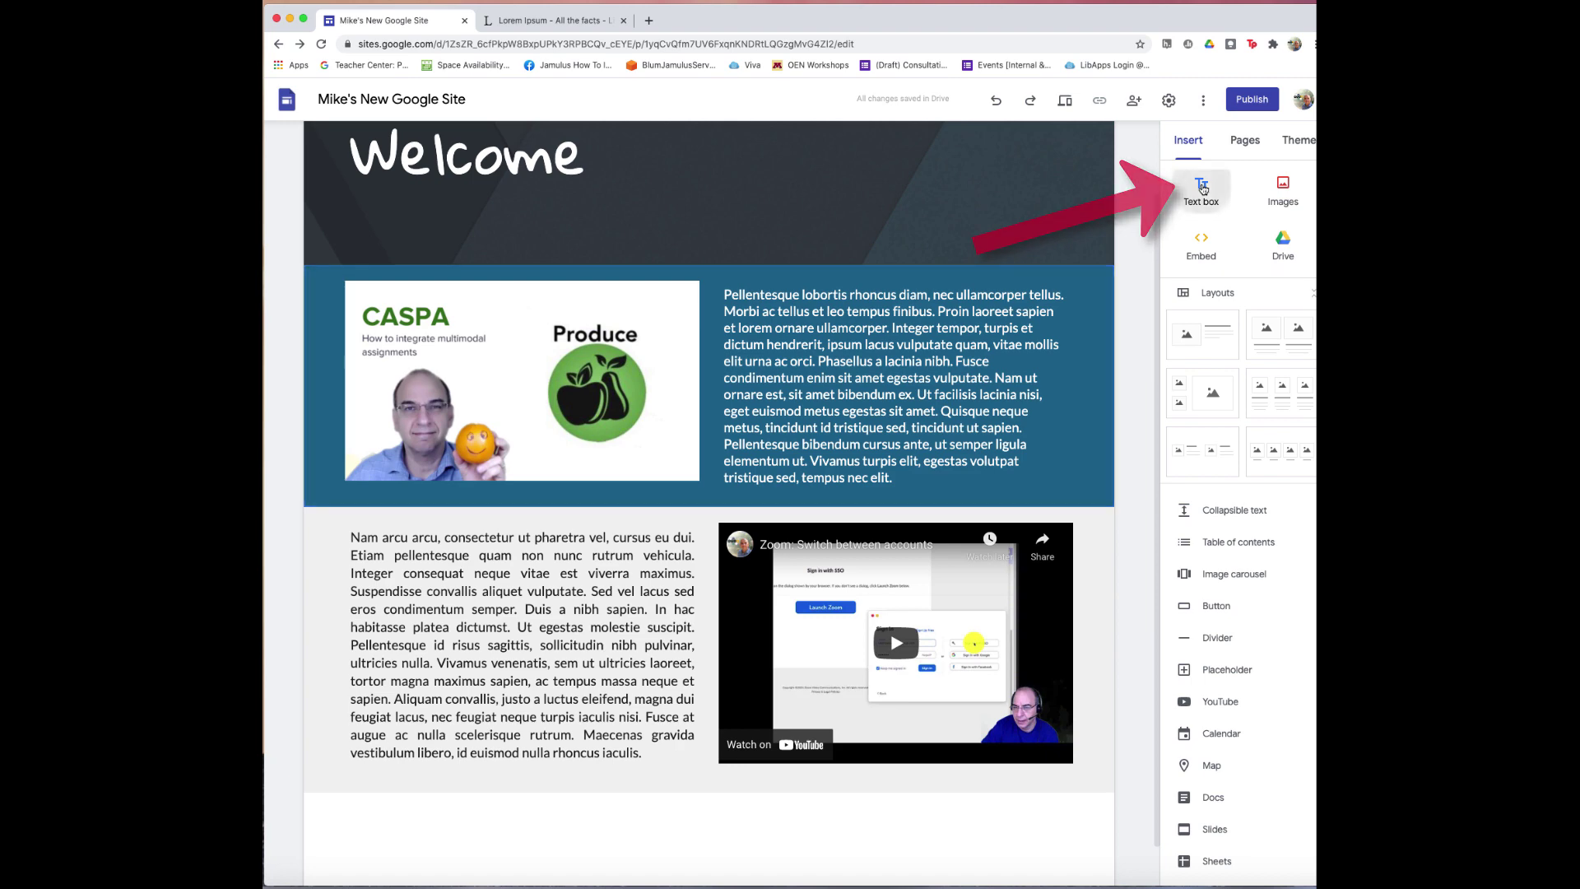
# Step: Add a text box above the paragraph in the blue section and enter "Here is my Title"
pyautogui.click(1203, 189)
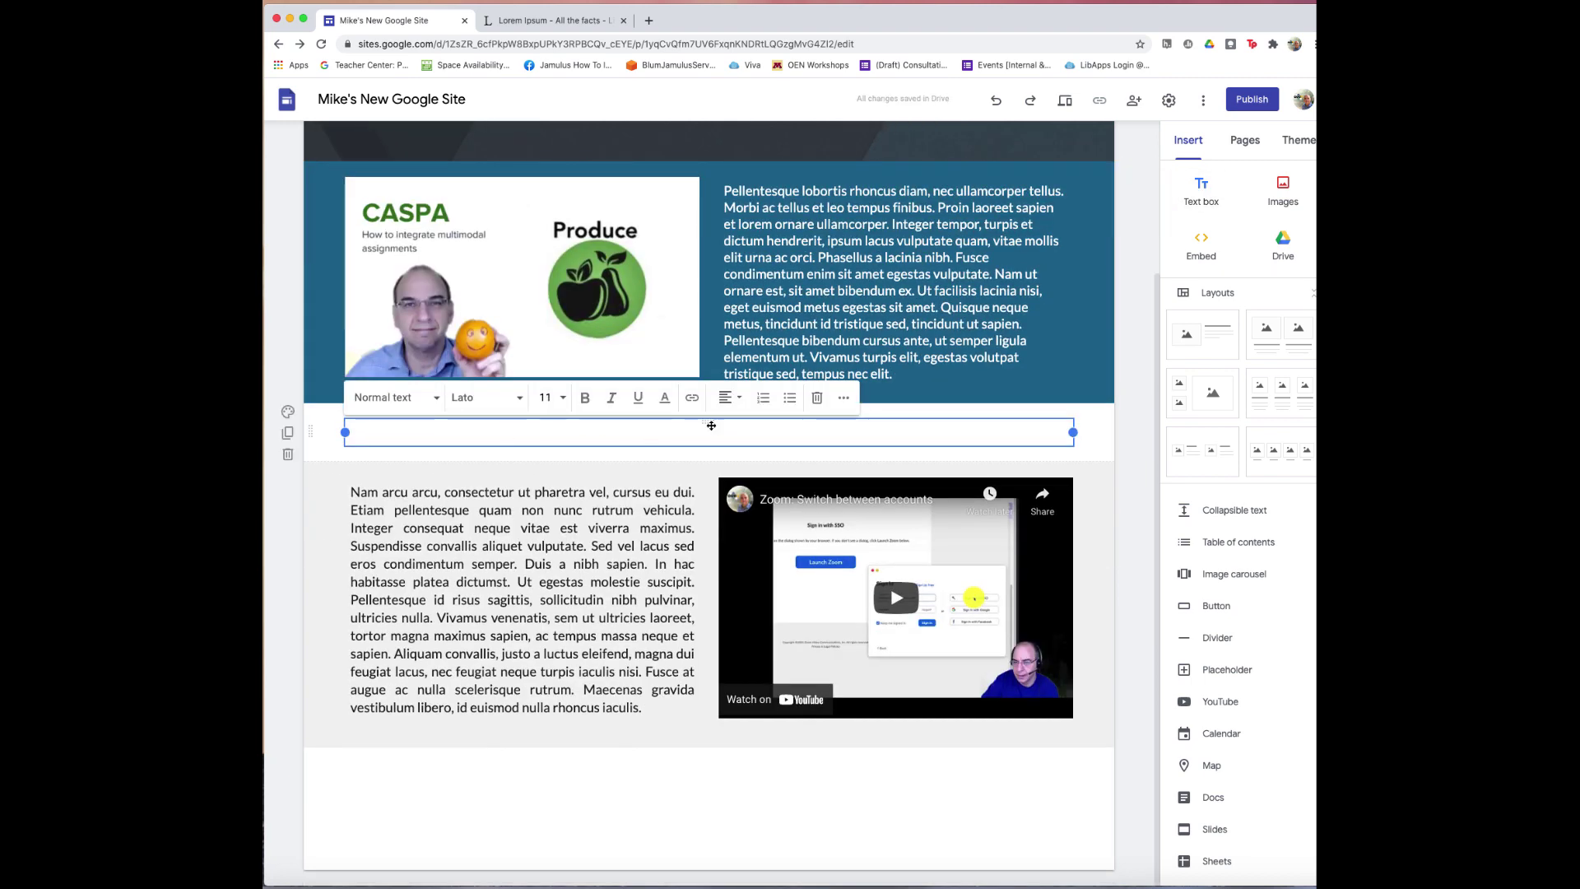
pyautogui.moveTo(708, 423); pyautogui.dragTo(809, 291)
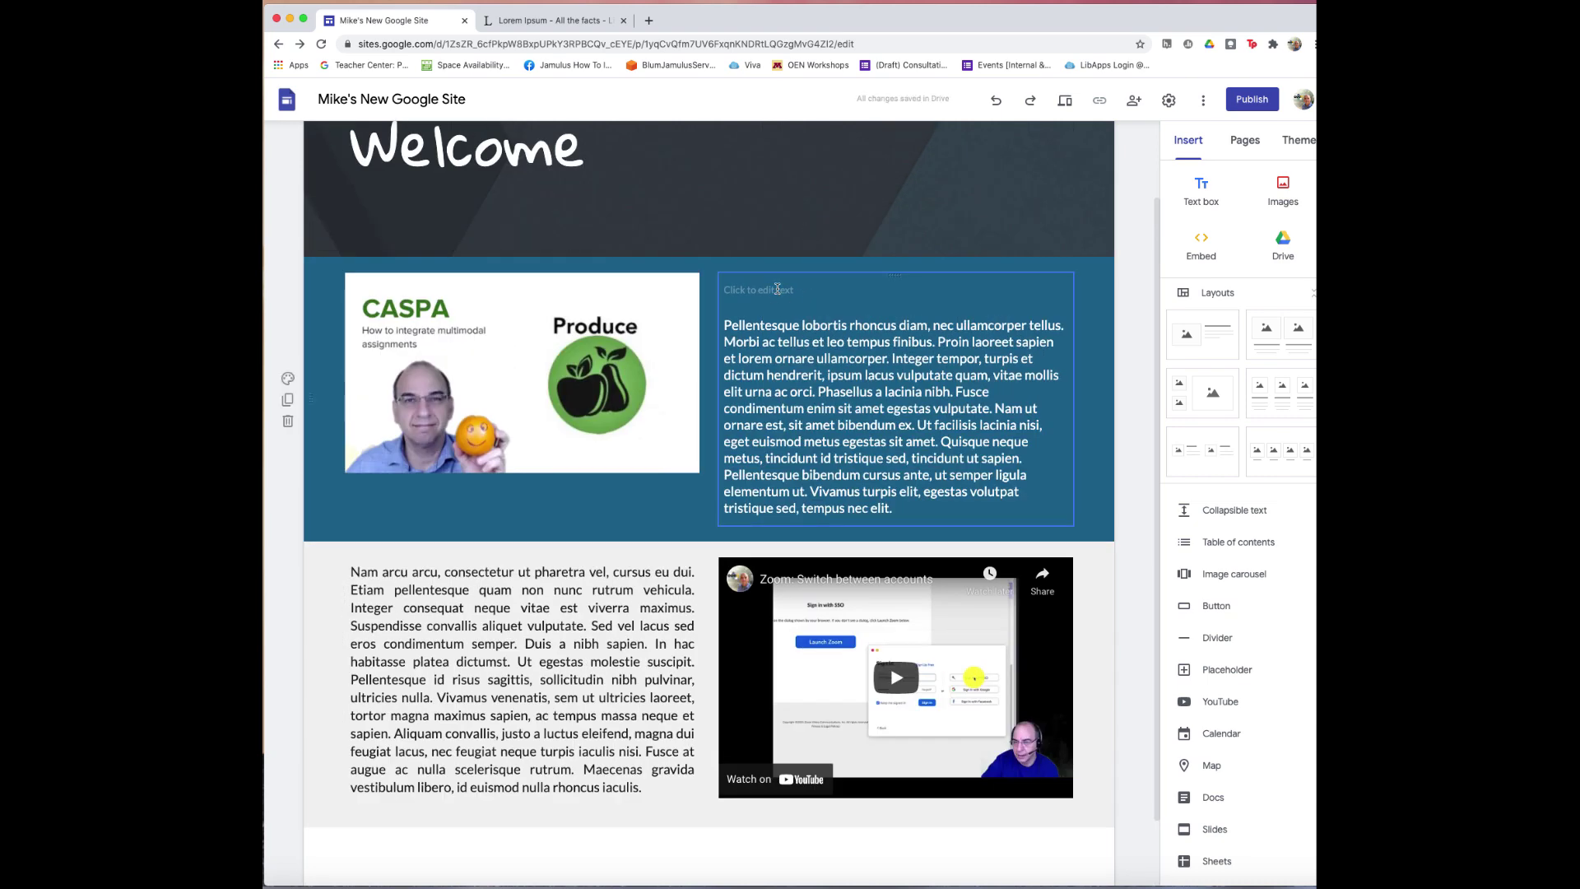
pyautogui.click(777, 289)
pyautogui.write('Here is my Title')
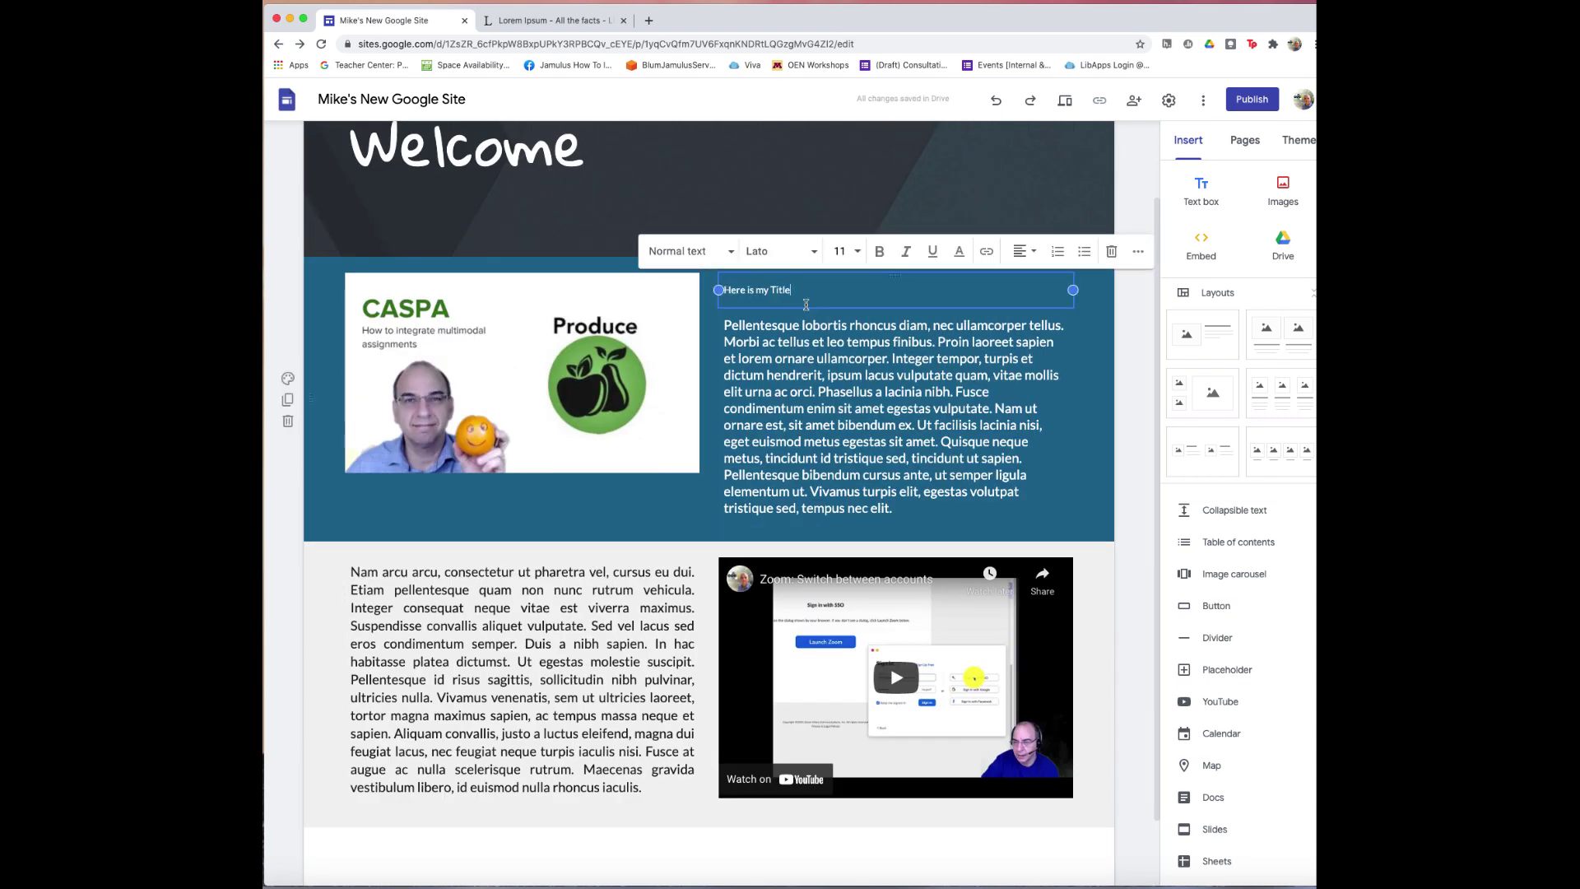
# Step: Apply the Title style to "Here is my Title" and make it bold
pyautogui.moveTo(818, 286); pyautogui.dragTo(722, 290)
pyautogui.click(686, 262)
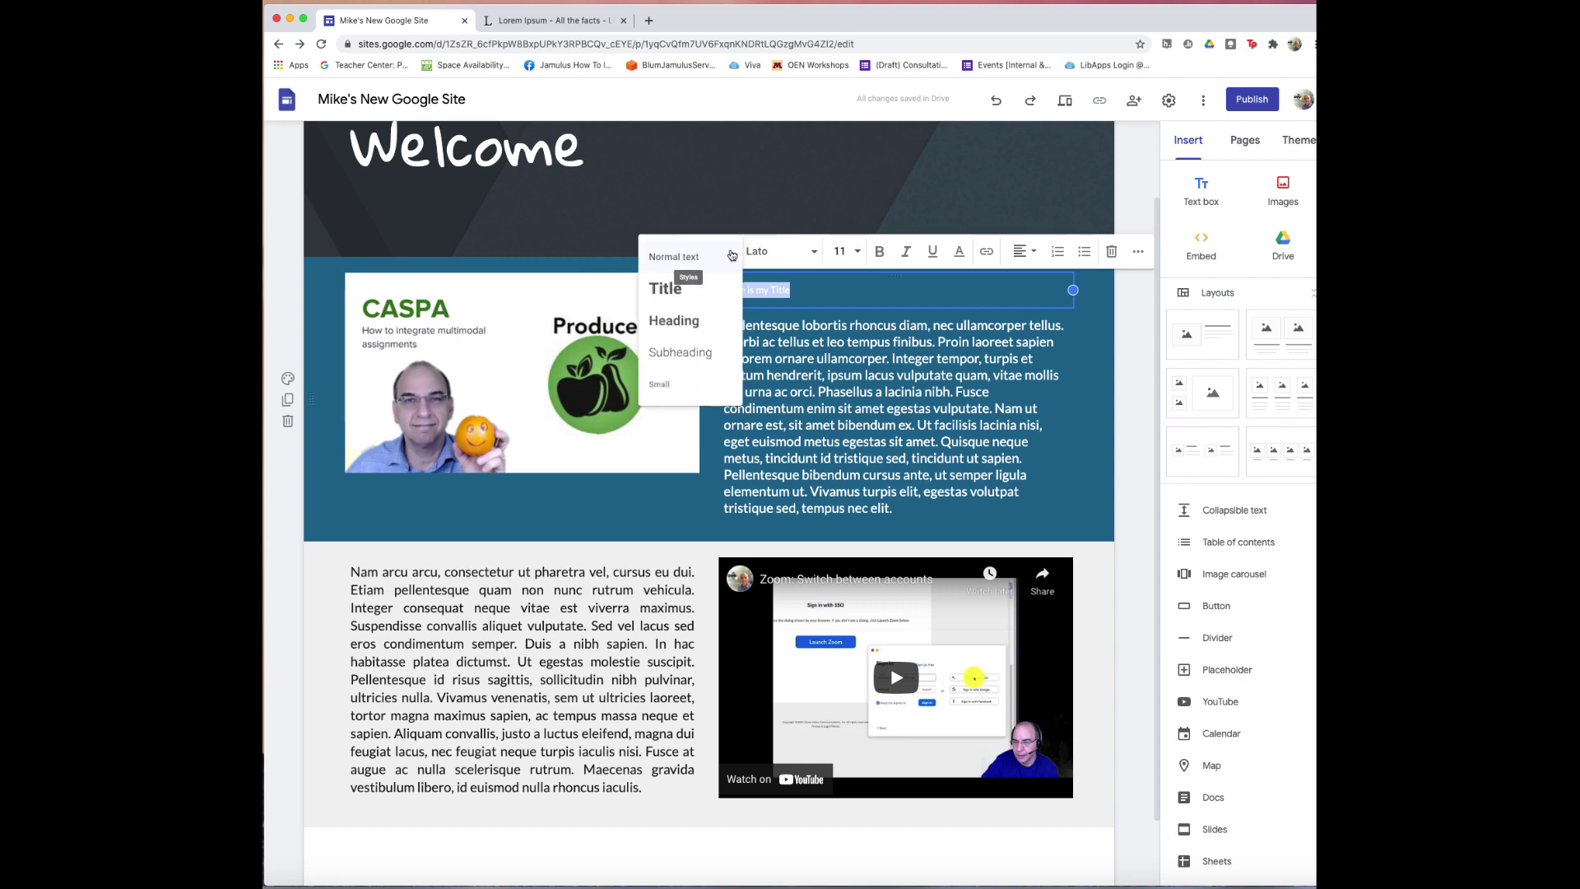
pyautogui.click(693, 287)
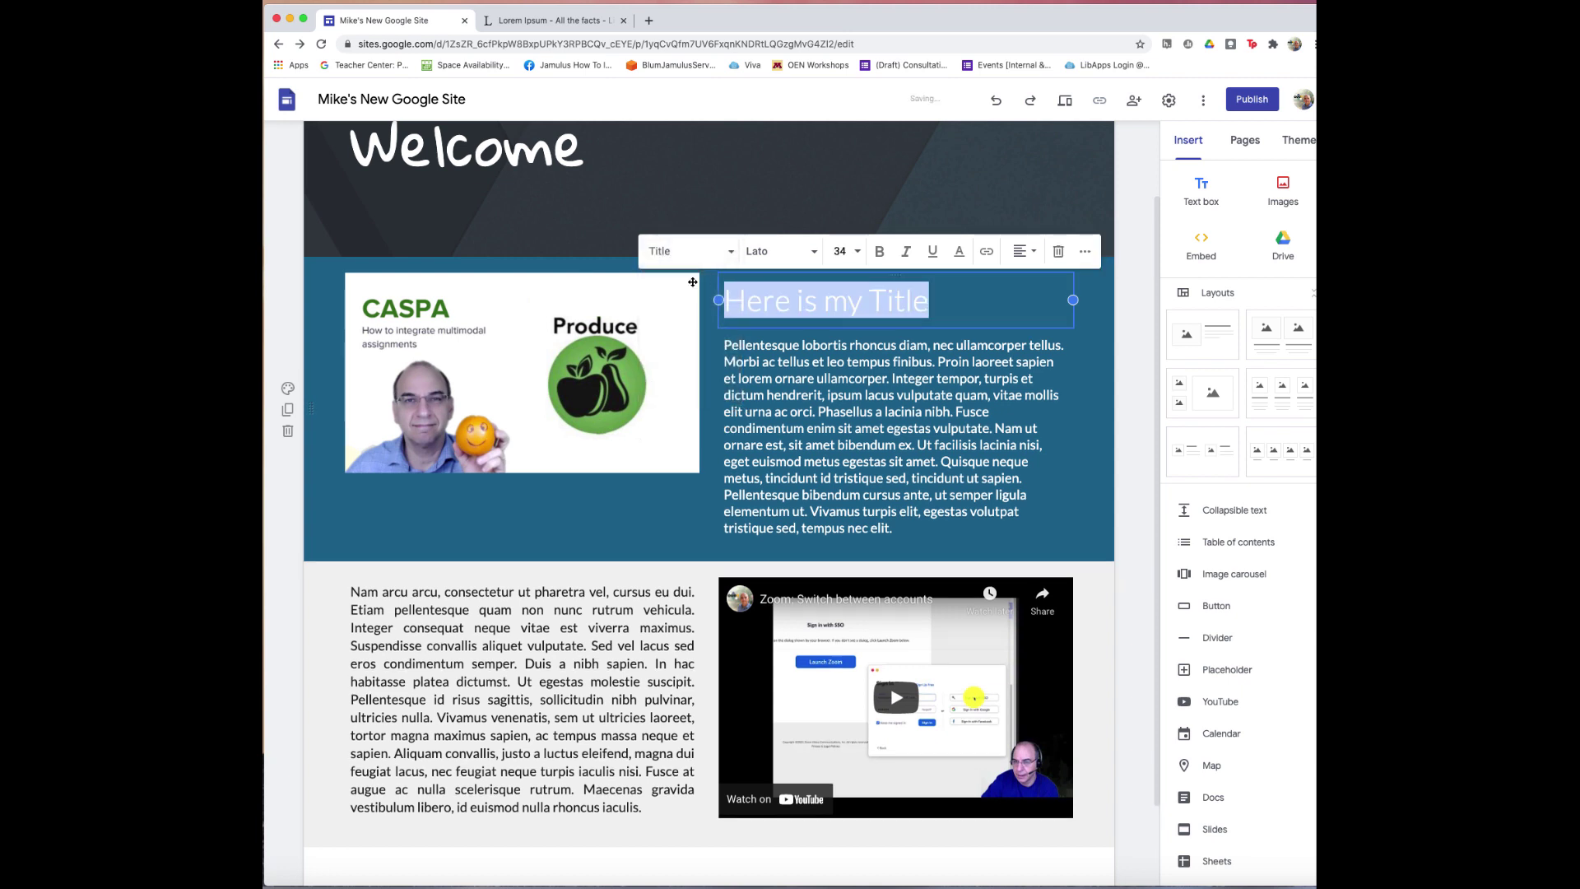
pyautogui.click(949, 305)
pyautogui.moveTo(948, 305); pyautogui.dragTo(722, 302)
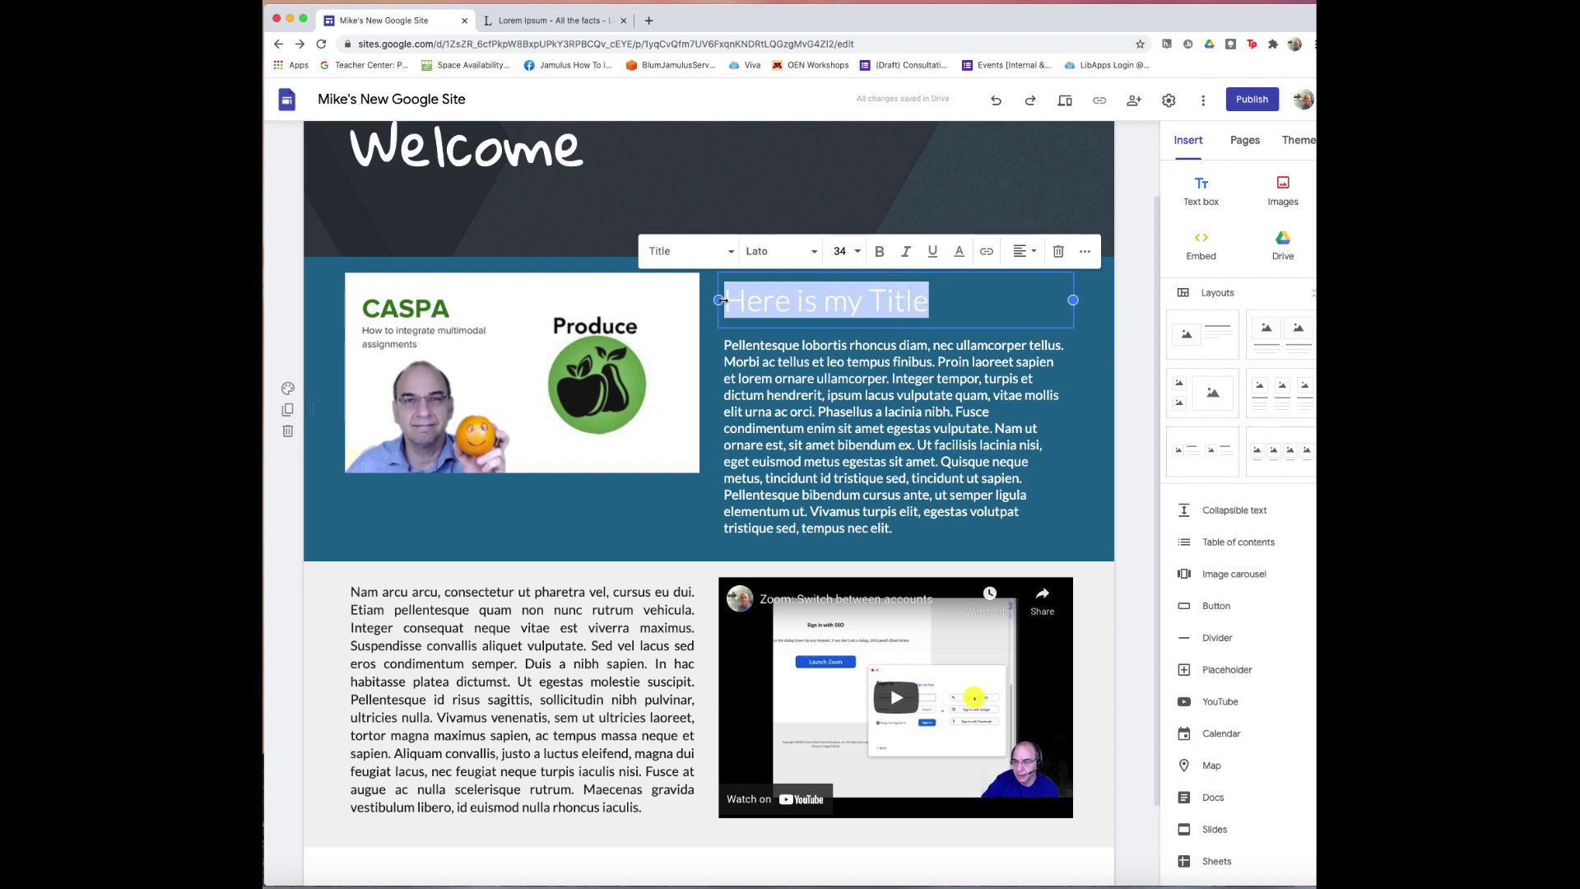
pyautogui.click(879, 251)
pyautogui.click(1088, 409)
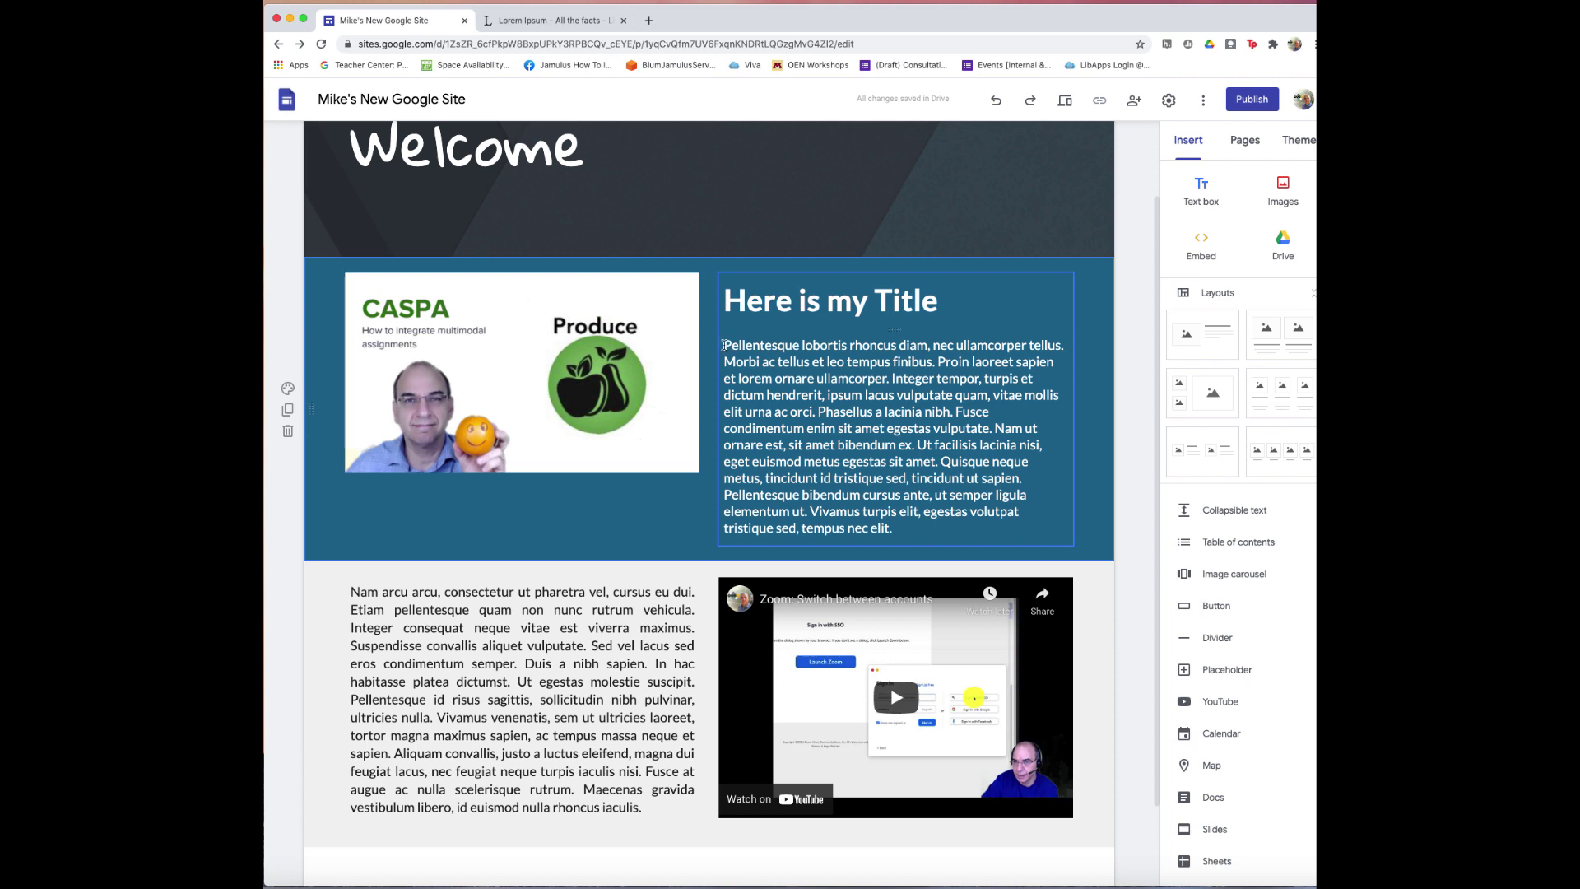
# Step: Link the words "Pellentesque lobortis" in the blue section's paragraph to the copied web address
pyautogui.moveTo(724, 345); pyautogui.dragTo(845, 345)
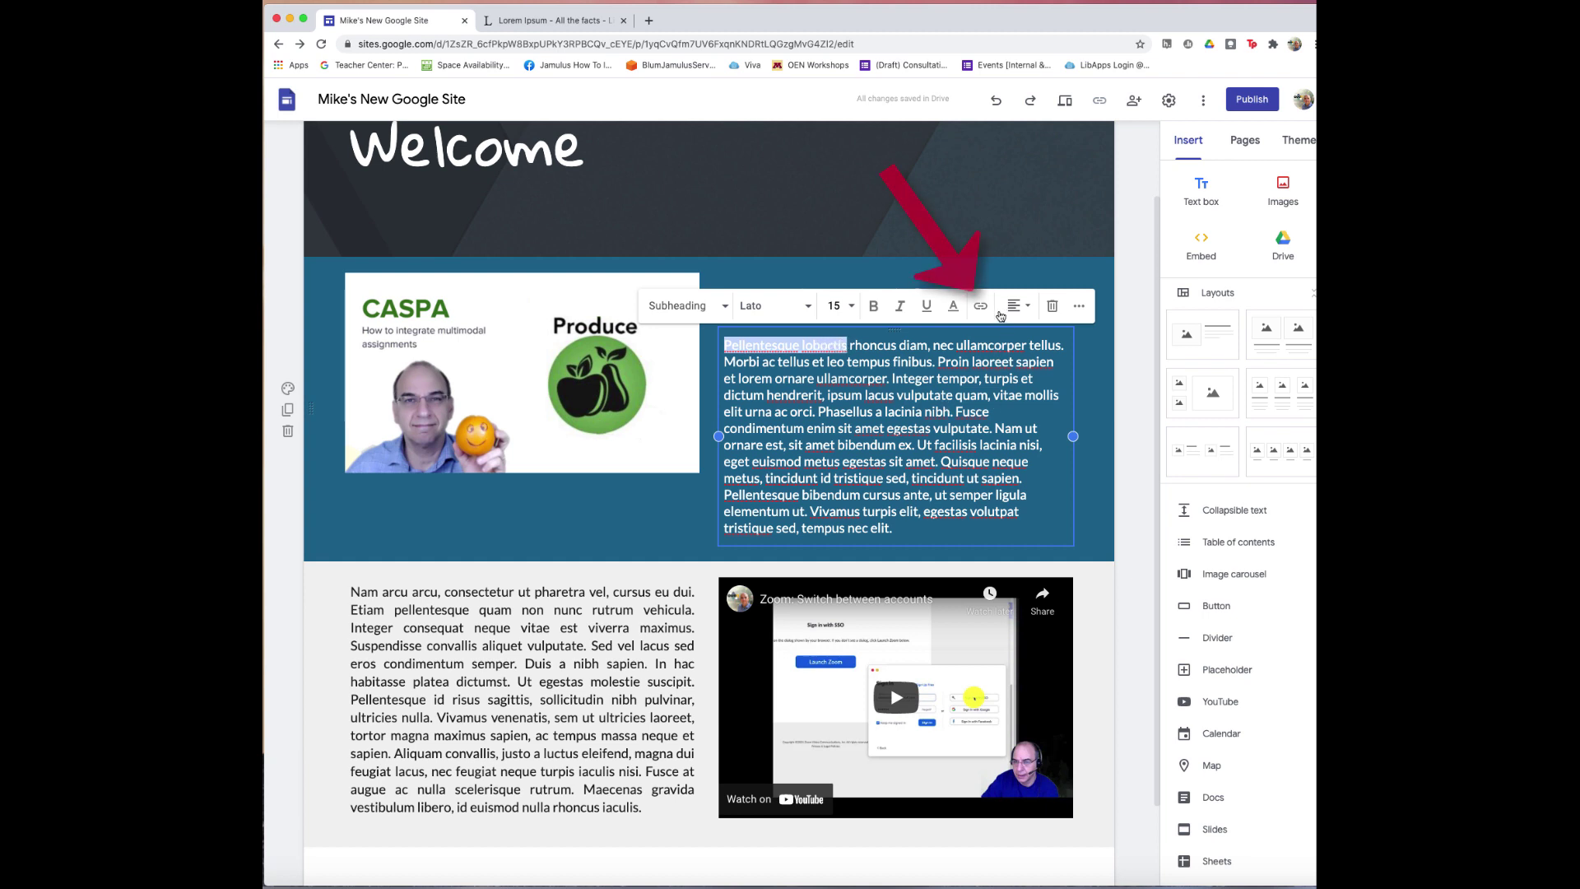
pyautogui.click(982, 307)
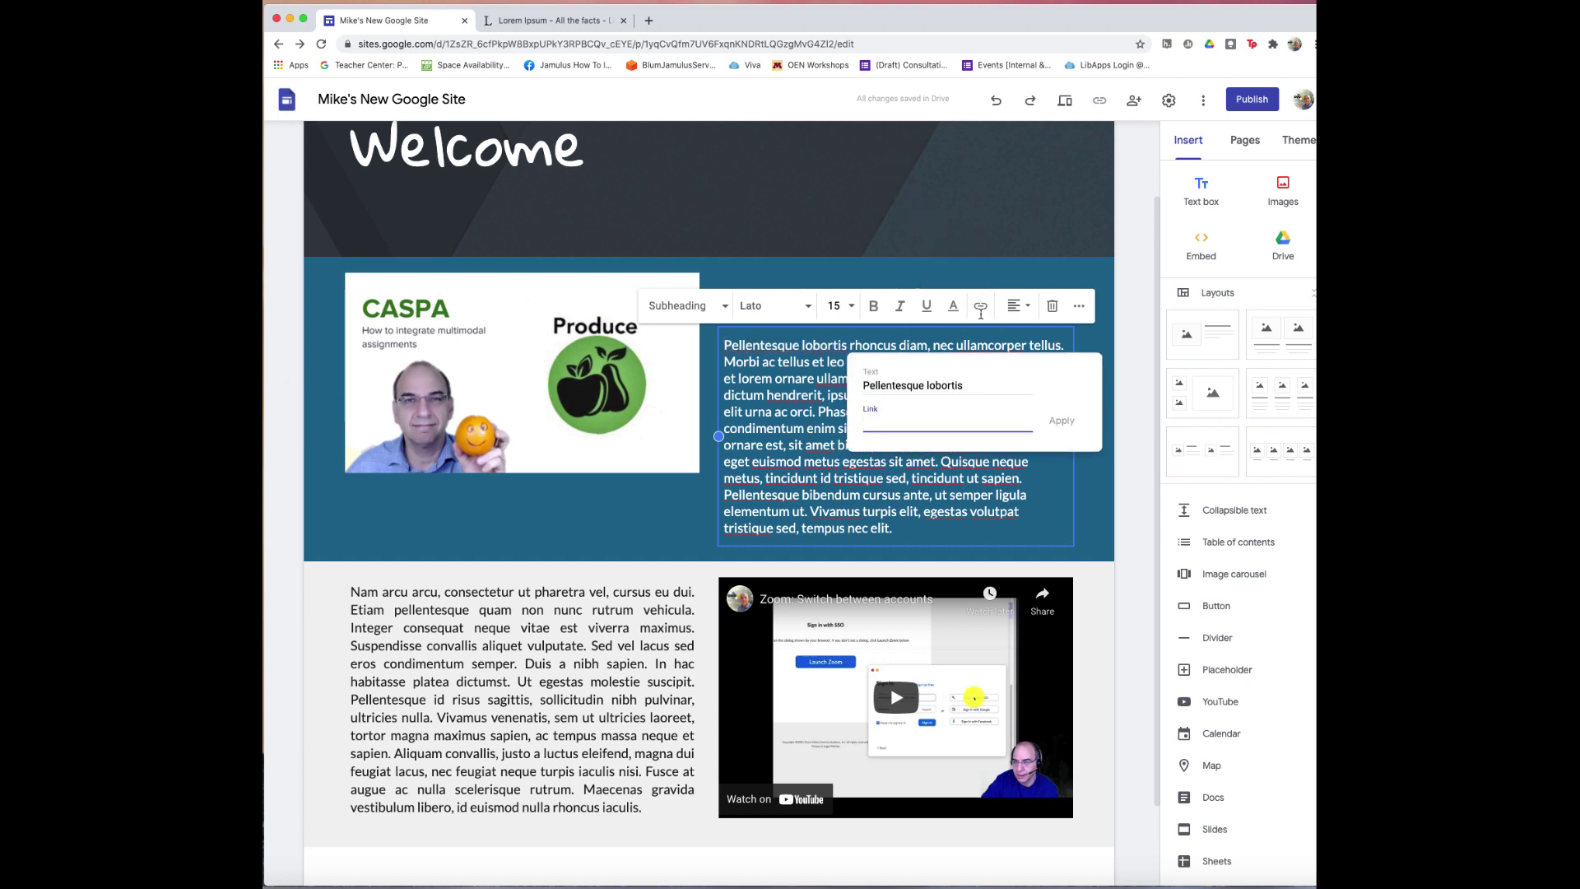
pyautogui.press('super+v')
pyautogui.click(1060, 421)
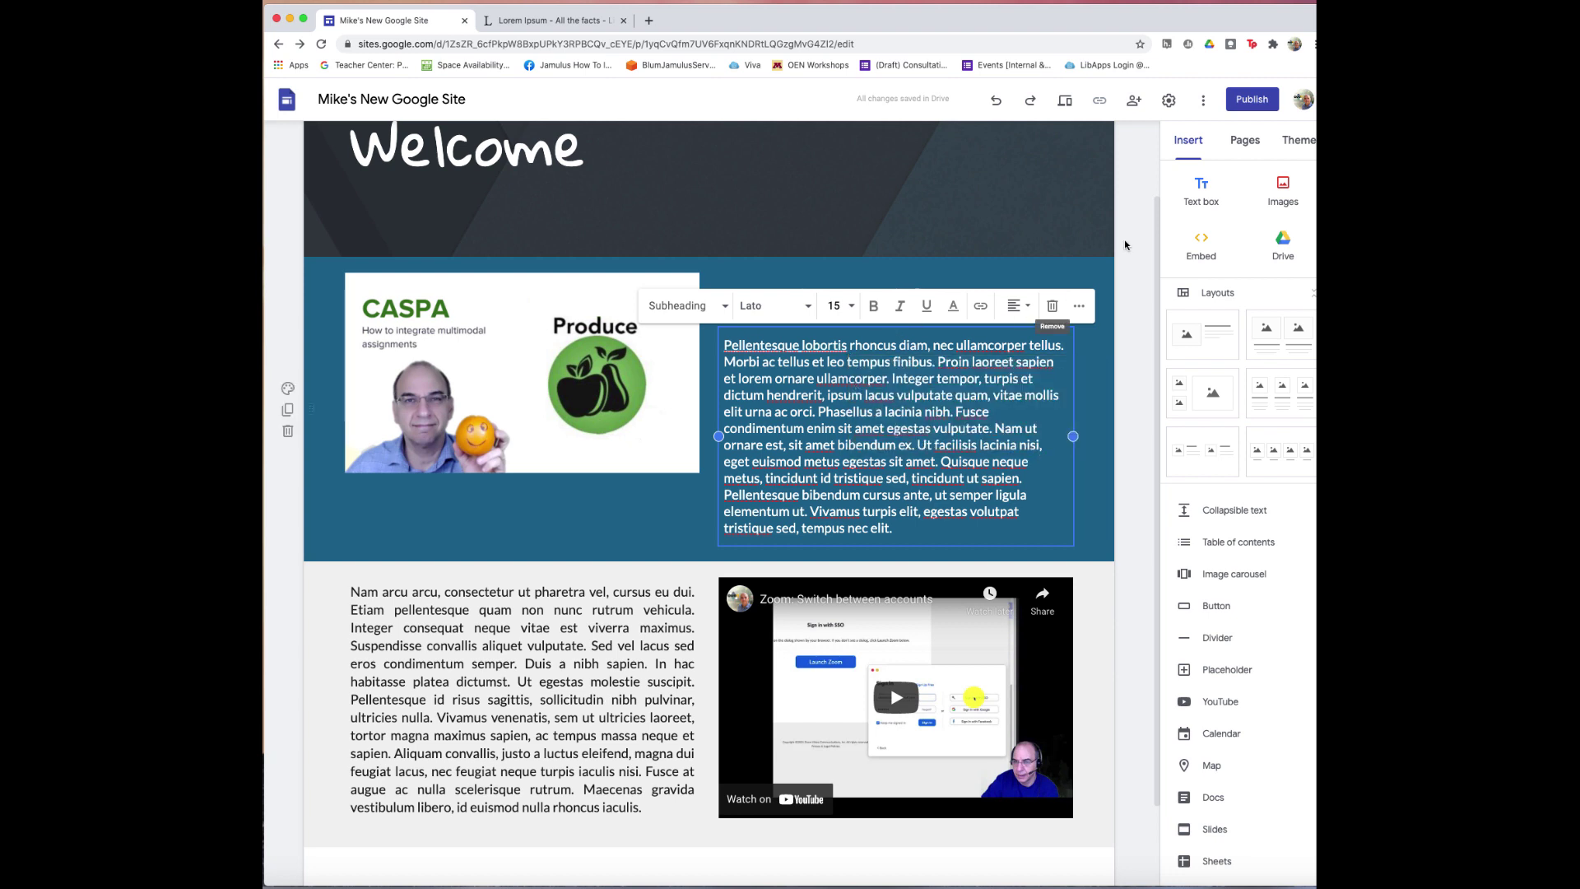
pyautogui.click(1140, 384)
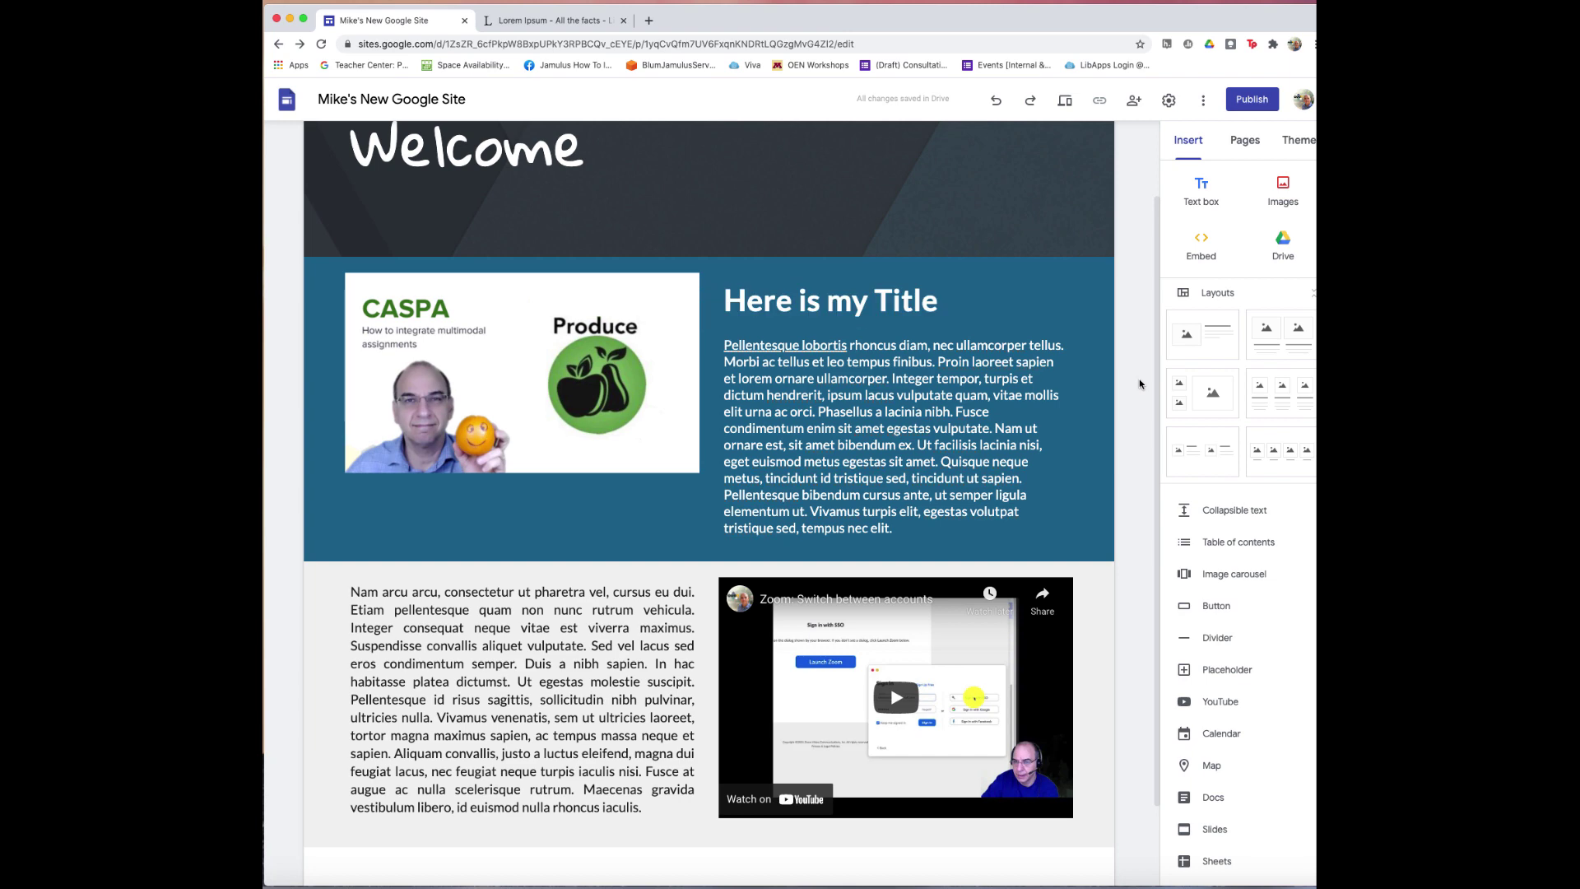
# Step: Open the site's publishing settings and enter "mikenew" as the web address
pyautogui.scroll(2, 1140, 383)
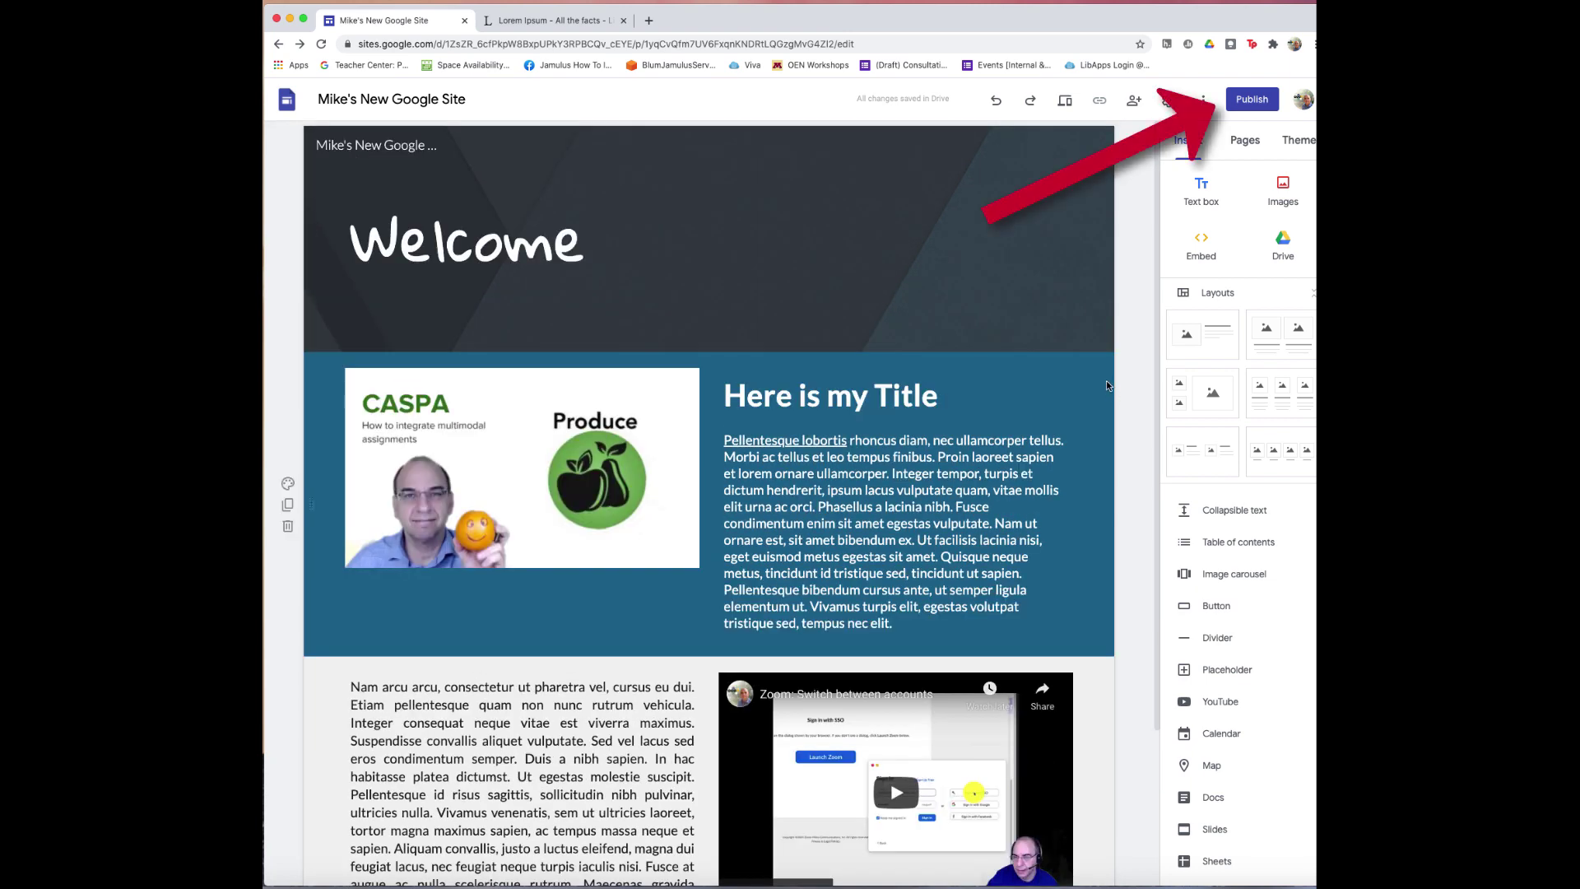
pyautogui.click(1251, 99)
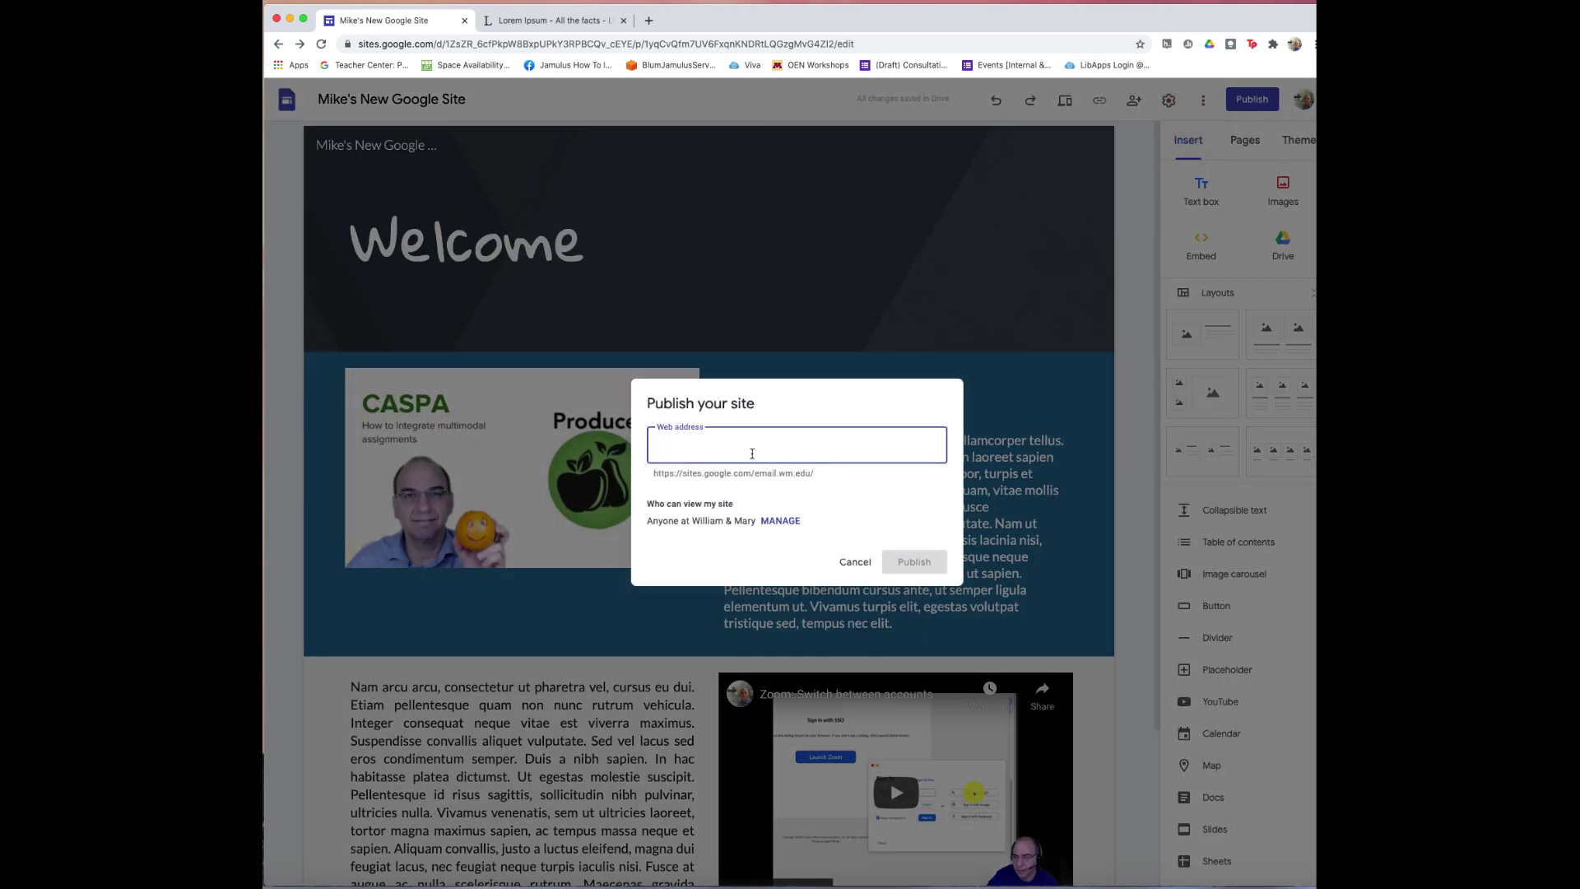
pyautogui.write('mikenew')
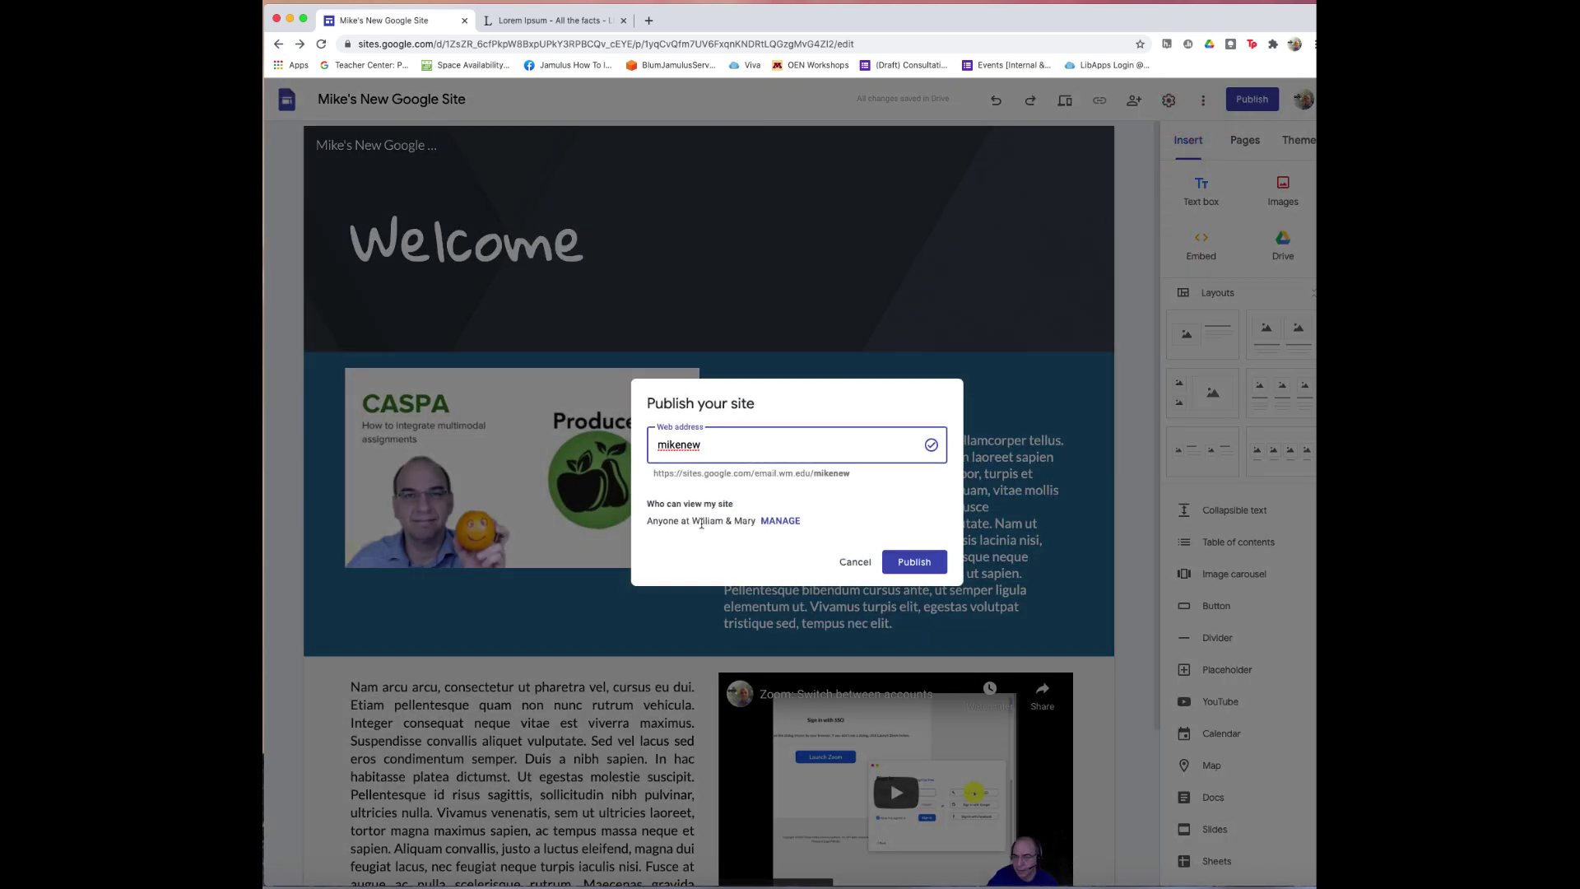
# Step: Change who can view the published site to Public, leaving the draft restricted
pyautogui.click(787, 521)
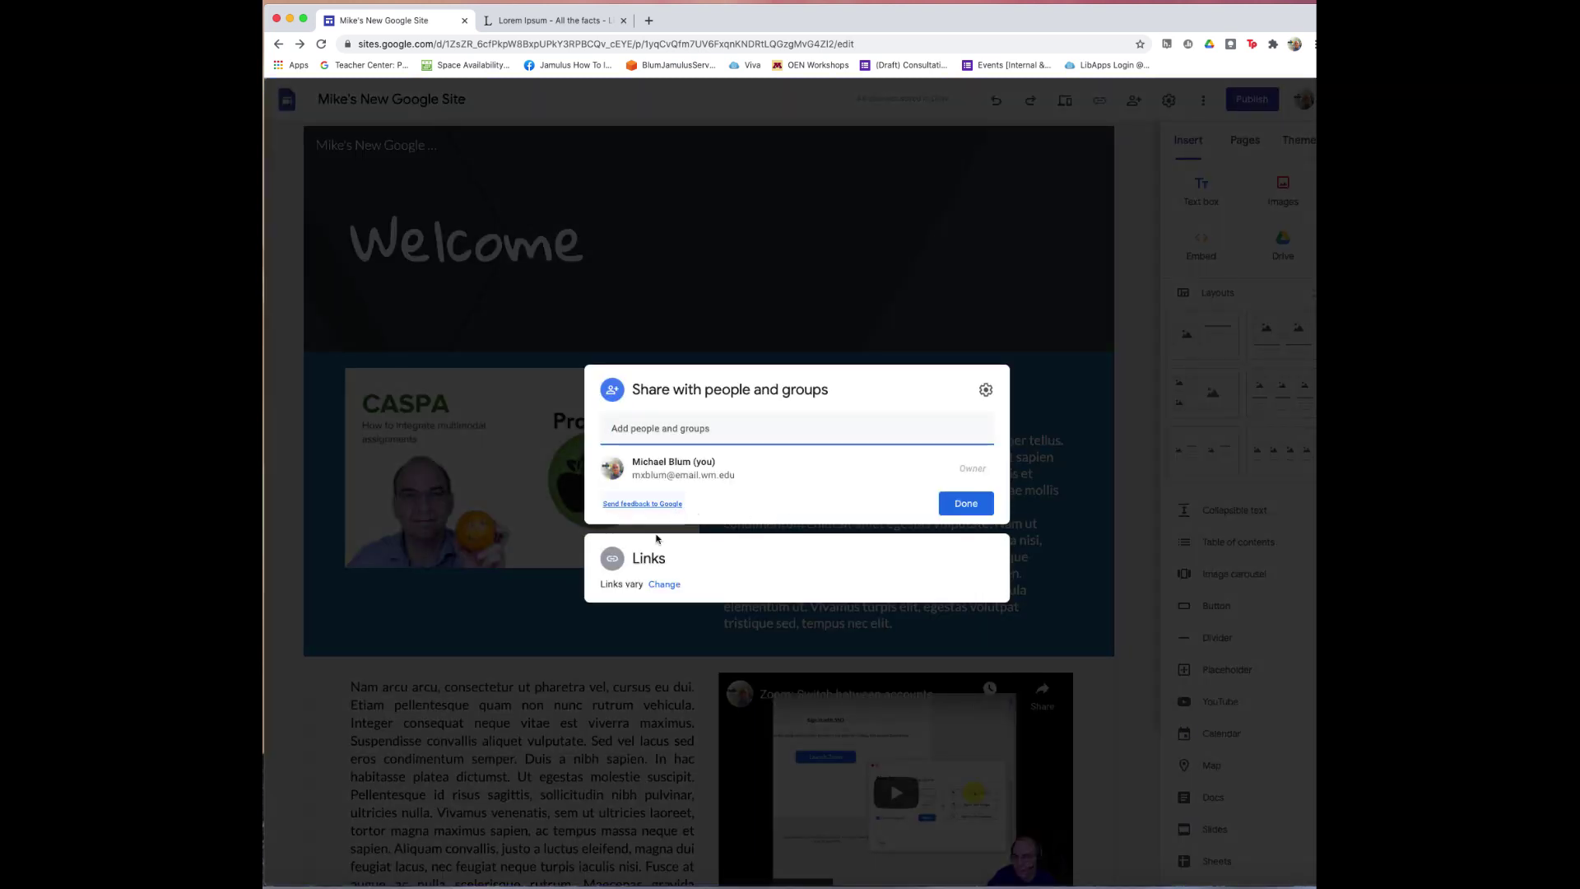
pyautogui.click(664, 586)
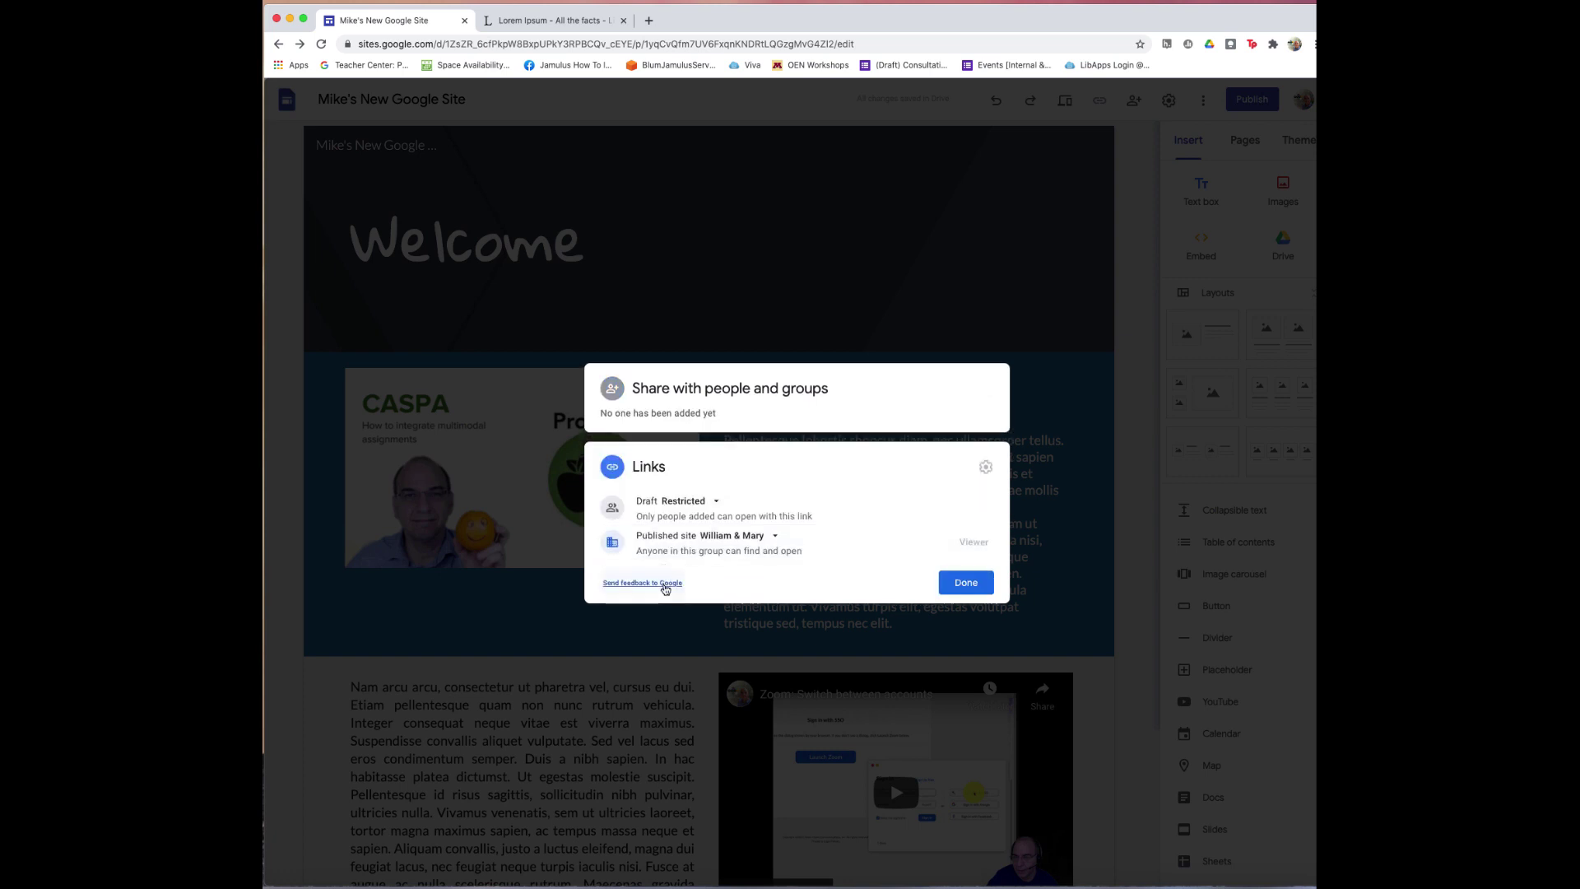
pyautogui.click(777, 538)
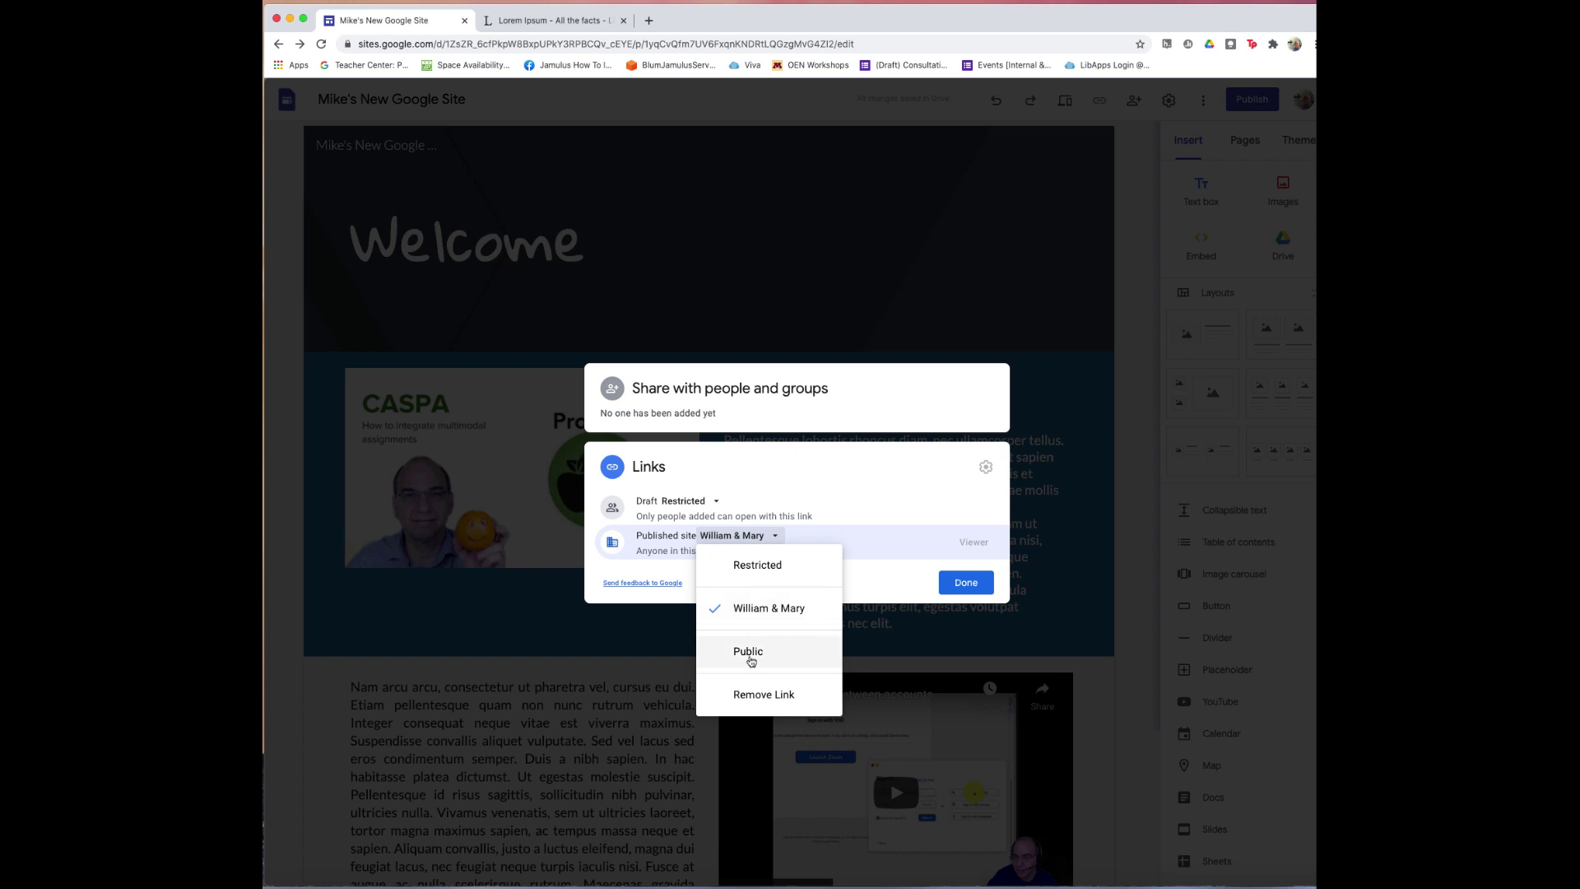
pyautogui.click(752, 651)
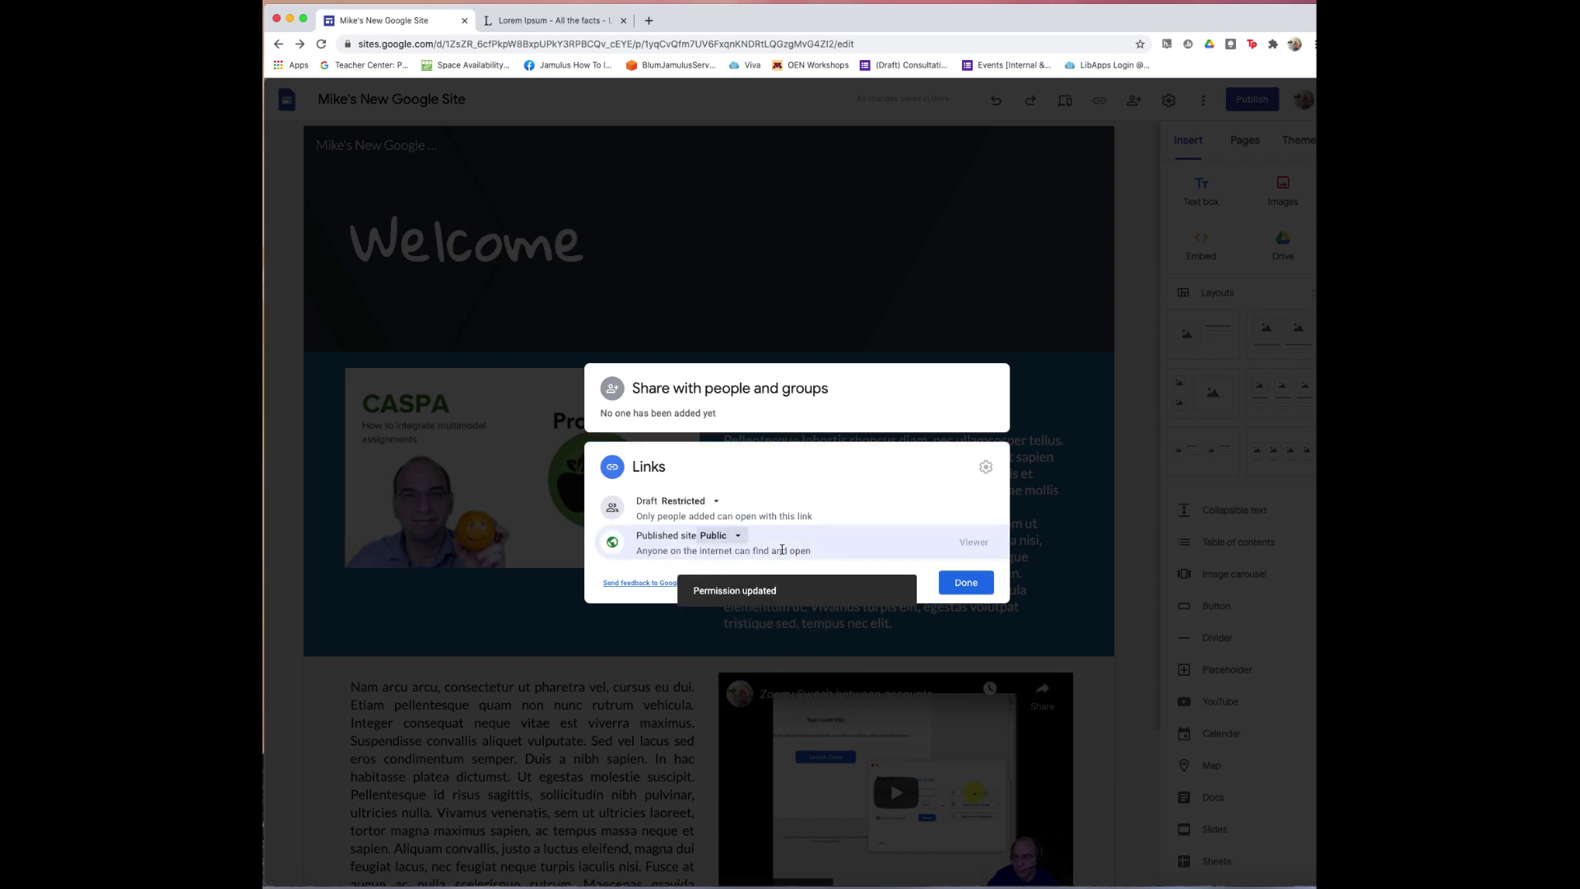
pyautogui.click(956, 582)
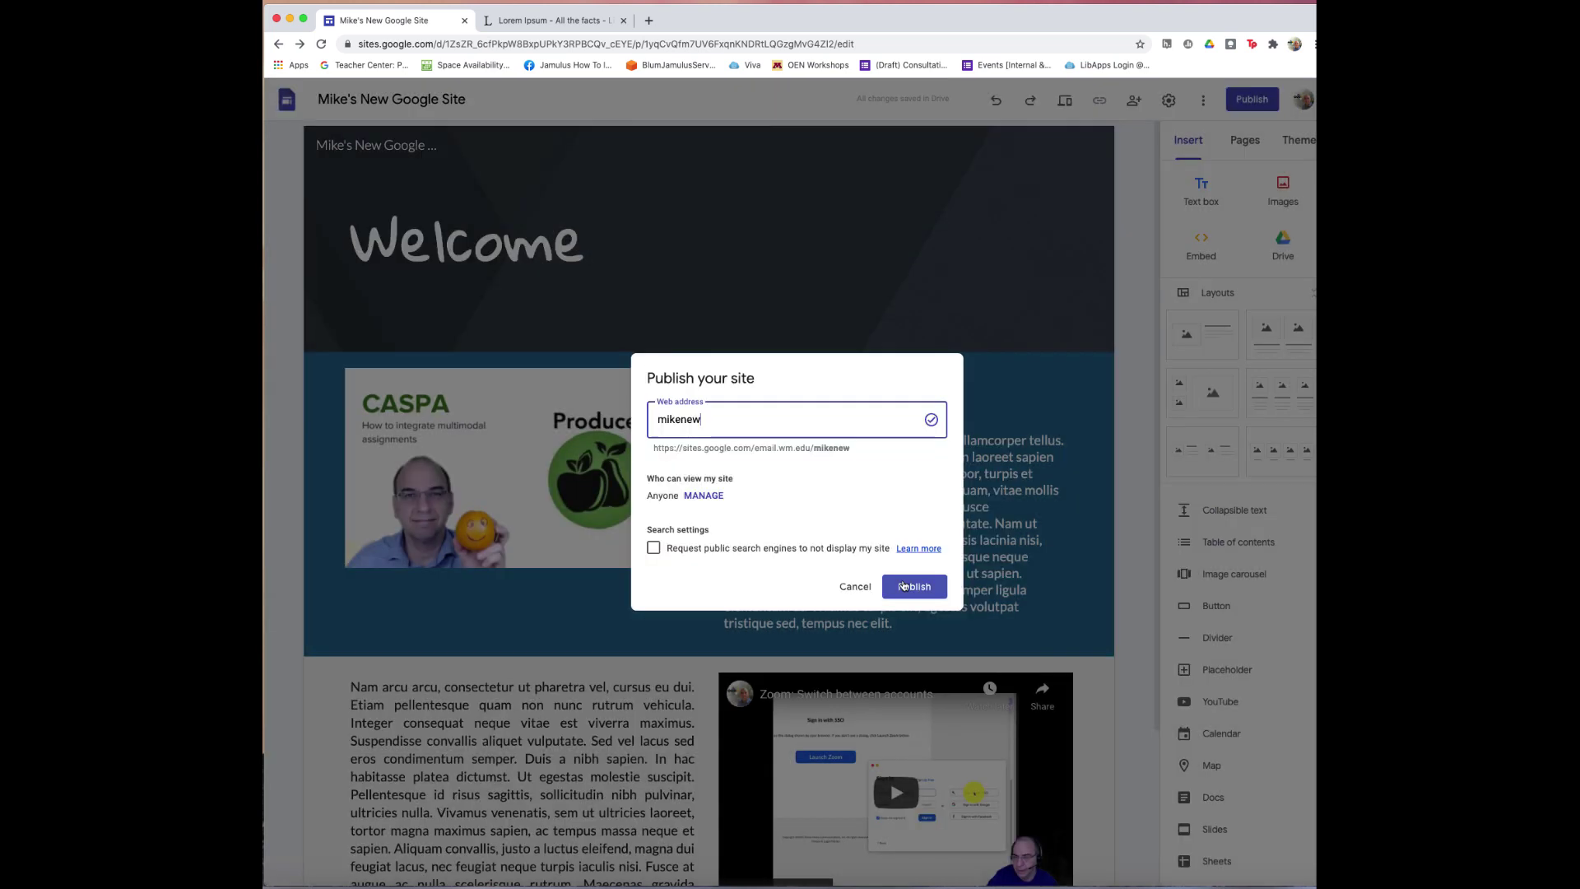
# Step: Publish the site and open its published version for viewing
pyautogui.click(903, 586)
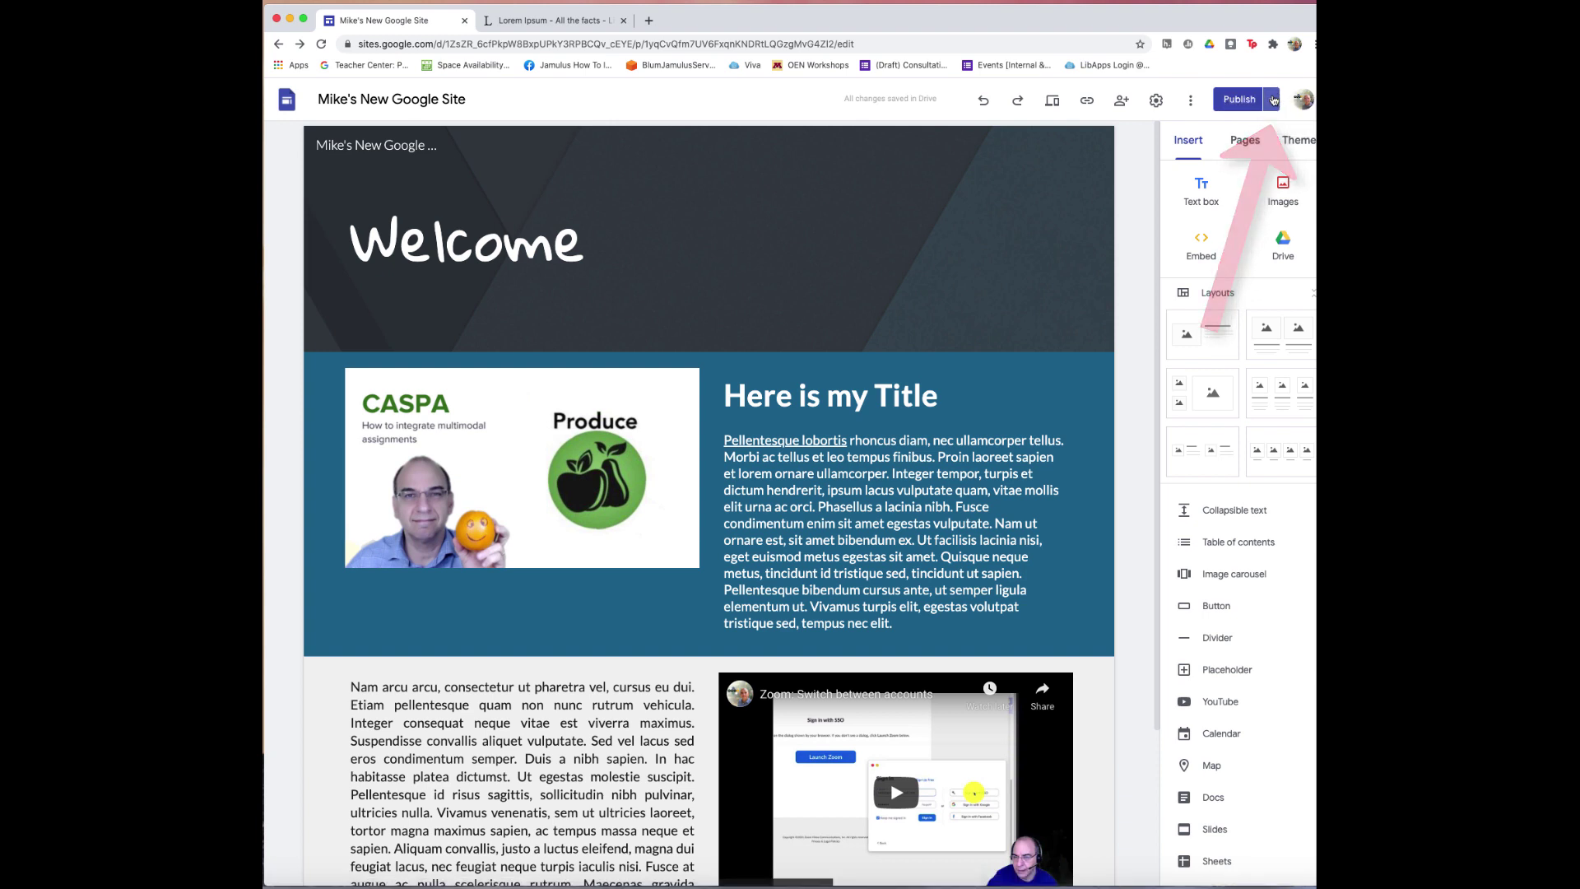
pyautogui.click(1274, 100)
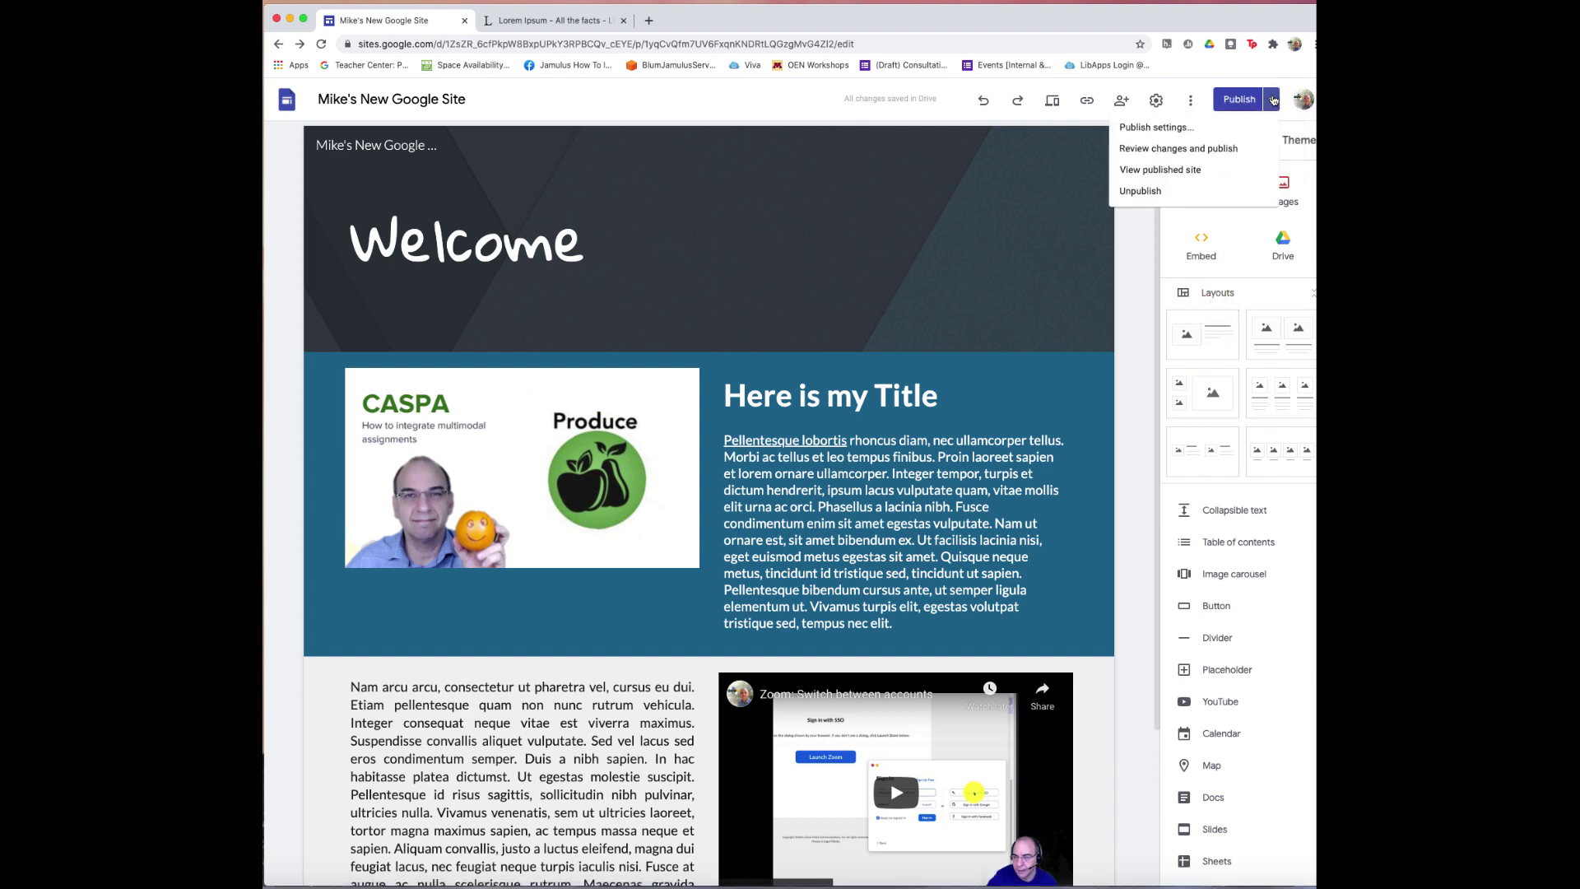
pyautogui.click(1173, 176)
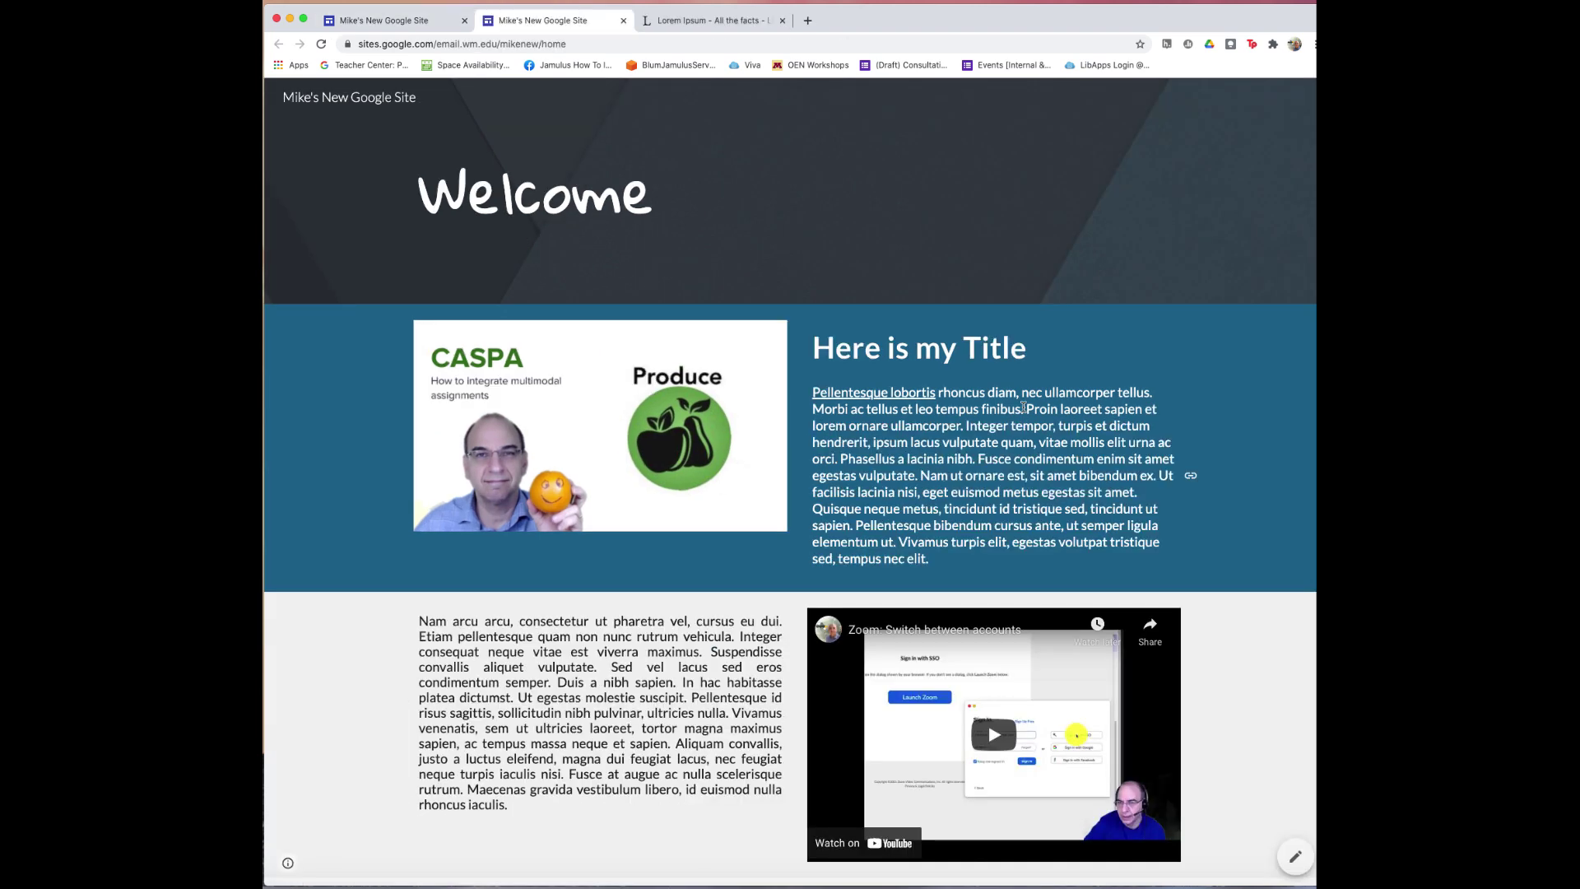